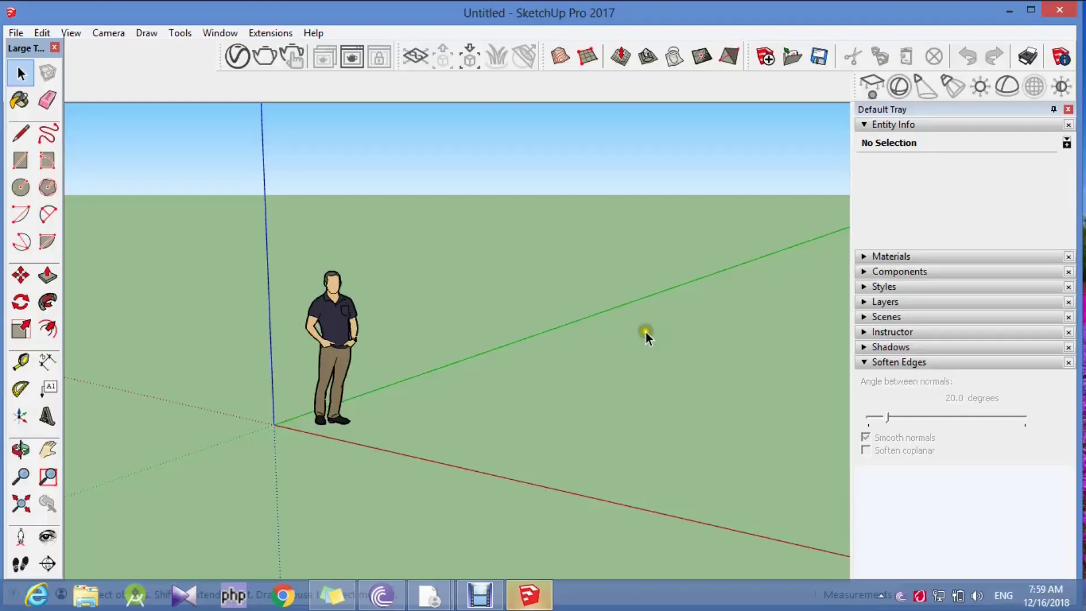
Delete the Chris figure, then draw a long thin rectangle along the red axis from the origin.
{"action": "left_click", "coordinate": [334, 321]}
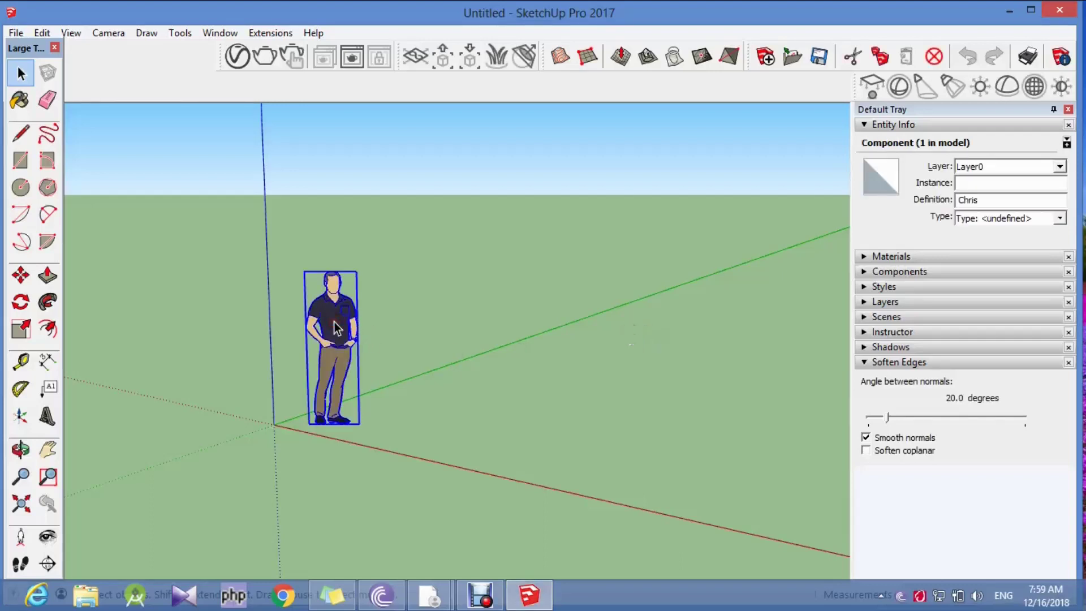
{"action": "key", "text": "Delete"}
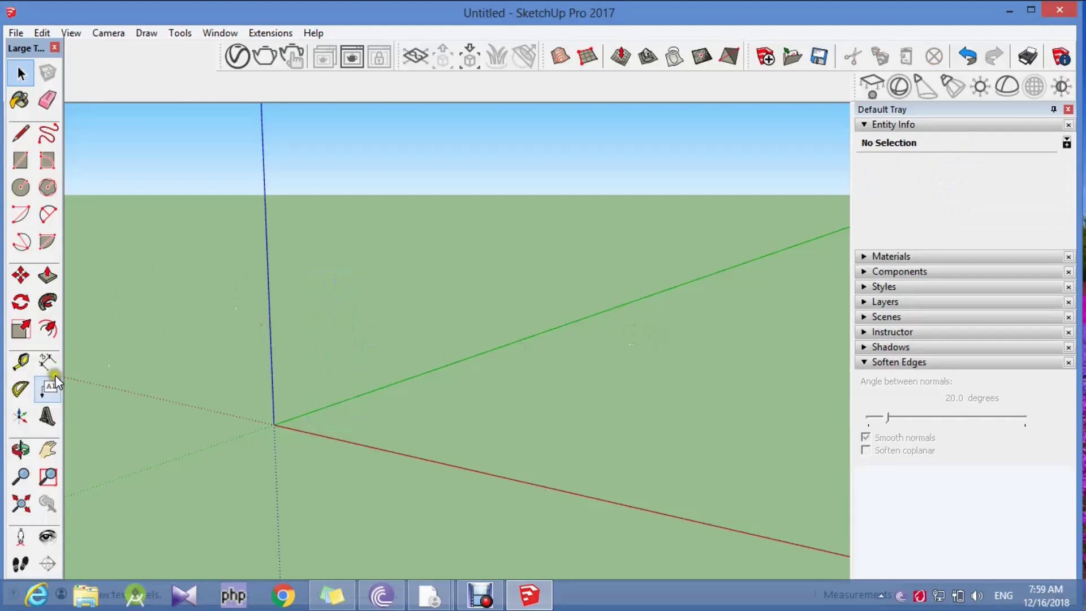
{"action": "left_click", "coordinate": [21, 450]}
{"action": "left_click_drag", "start_coordinate": [271, 446], "coordinate": [250, 432]}
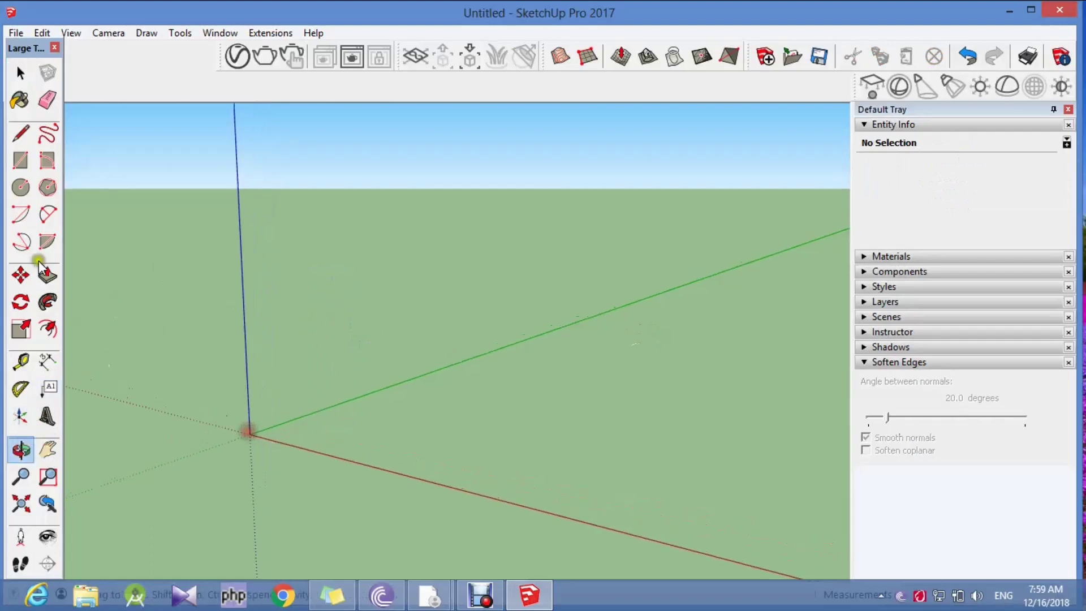
{"action": "left_click", "coordinate": [28, 167]}
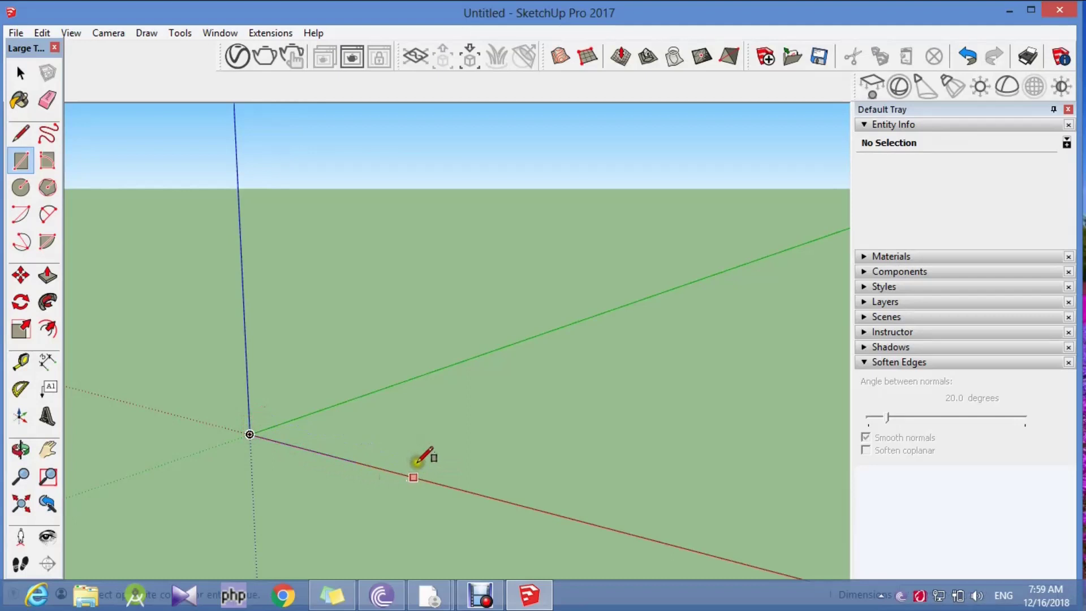
{"action": "left_click", "coordinate": [428, 460]}
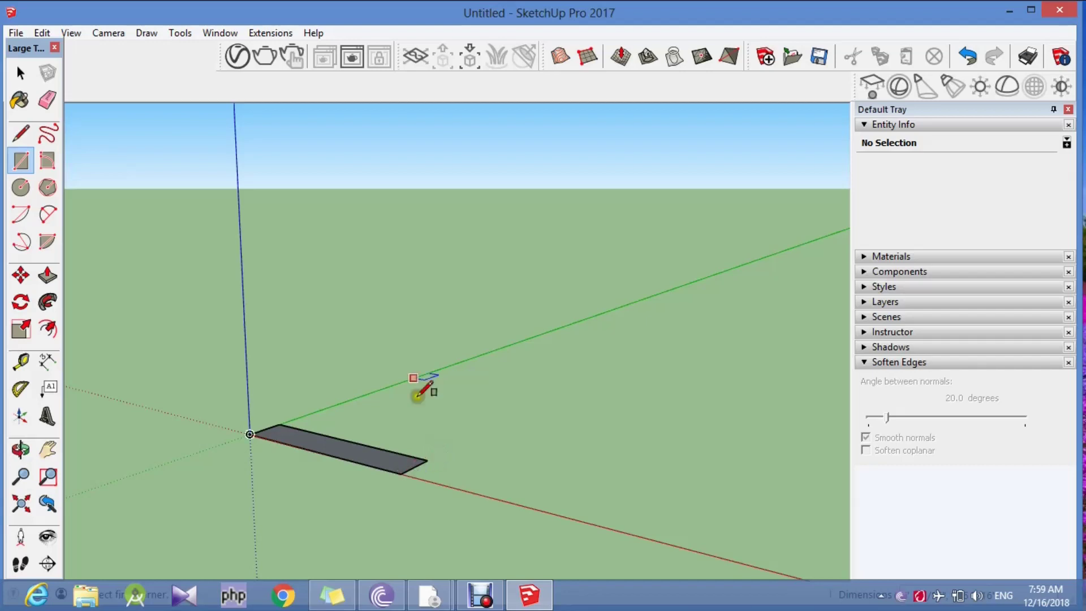
Push/Pull the rectangle up into a tall, door-height slab.
{"action": "left_click", "coordinate": [20, 450]}
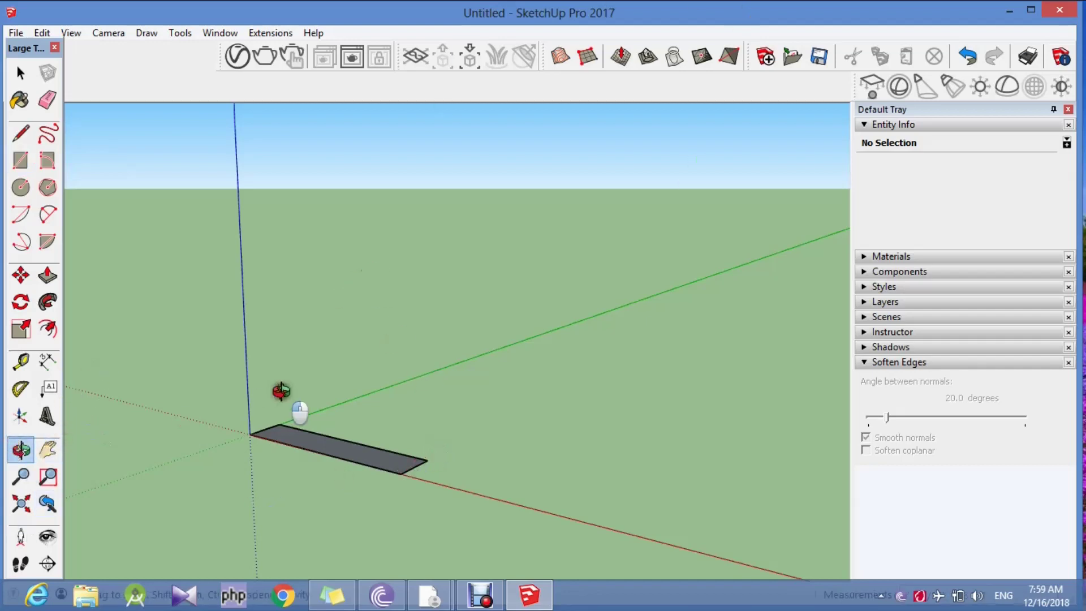
{"action": "left_click_drag", "start_coordinate": [284, 464], "coordinate": [300, 392]}
{"action": "left_click", "coordinate": [47, 275]}
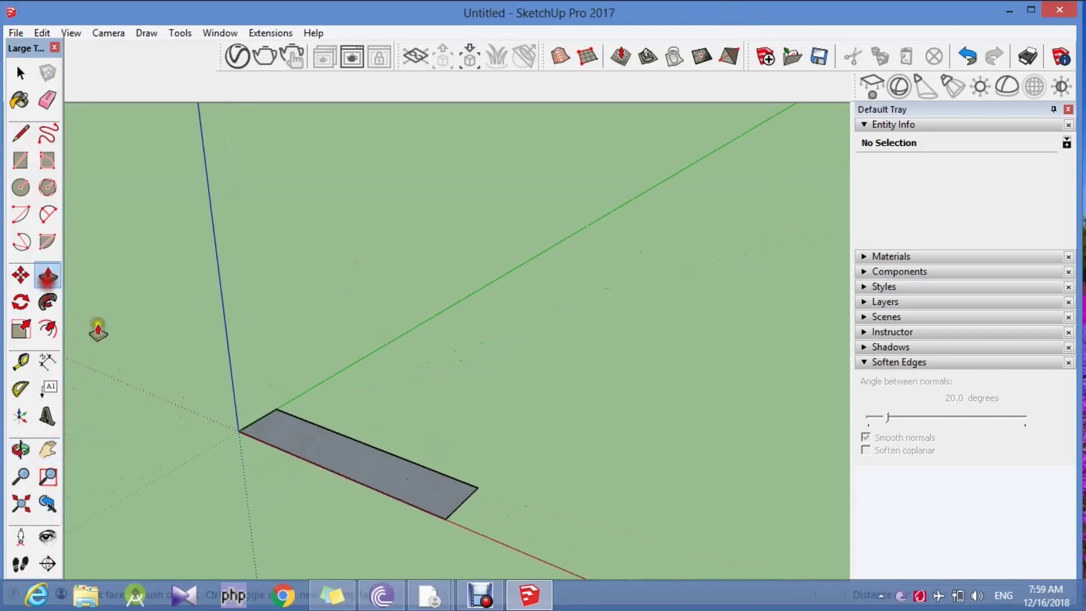
{"action": "left_click_drag", "start_coordinate": [354, 482], "coordinate": [356, 162]}
{"action": "scroll", "coordinate": [356, 162], "scroll_direction": "down", "scroll_amount": 2}
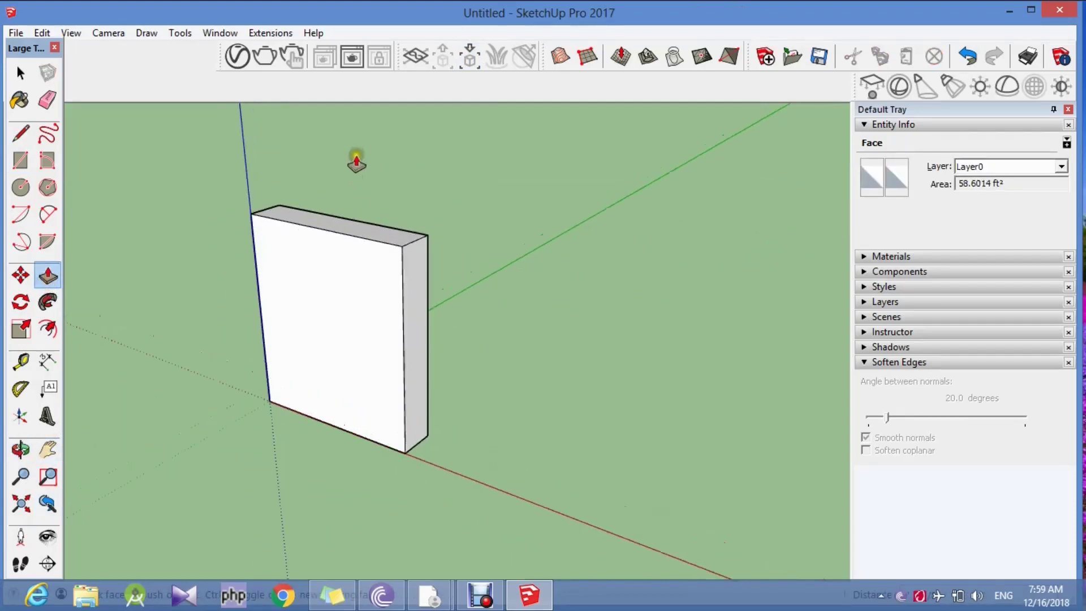
{"action": "scroll", "coordinate": [365, 270], "scroll_direction": "up", "scroll_amount": 2}
{"action": "middle_click_drag", "start_coordinate": [364, 270], "coordinate": [351, 170]}
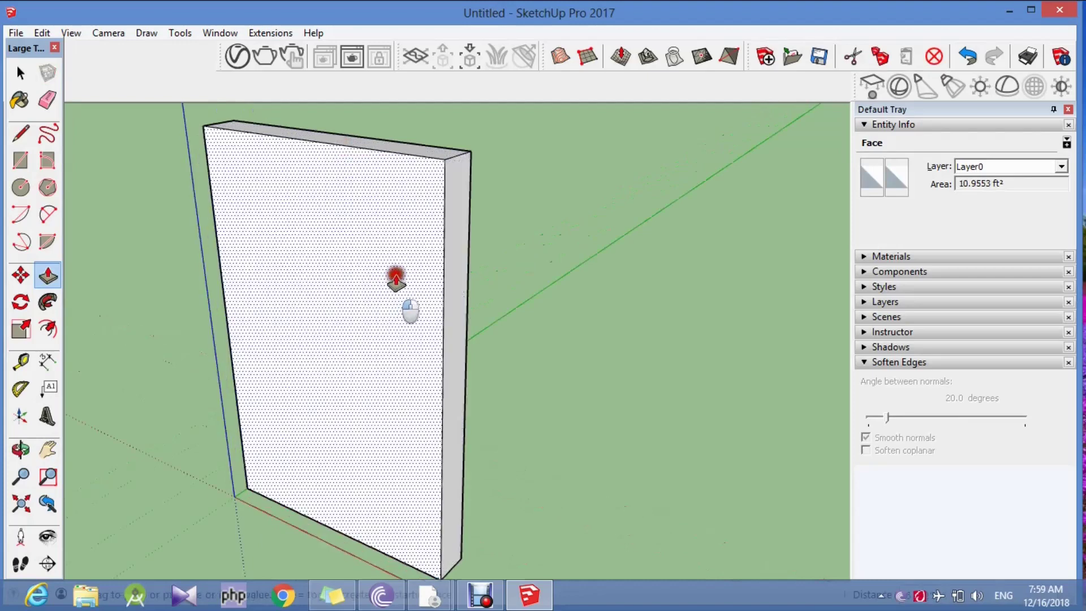
{"action": "middle_click_drag", "start_coordinate": [405, 275], "coordinate": [349, 400]}
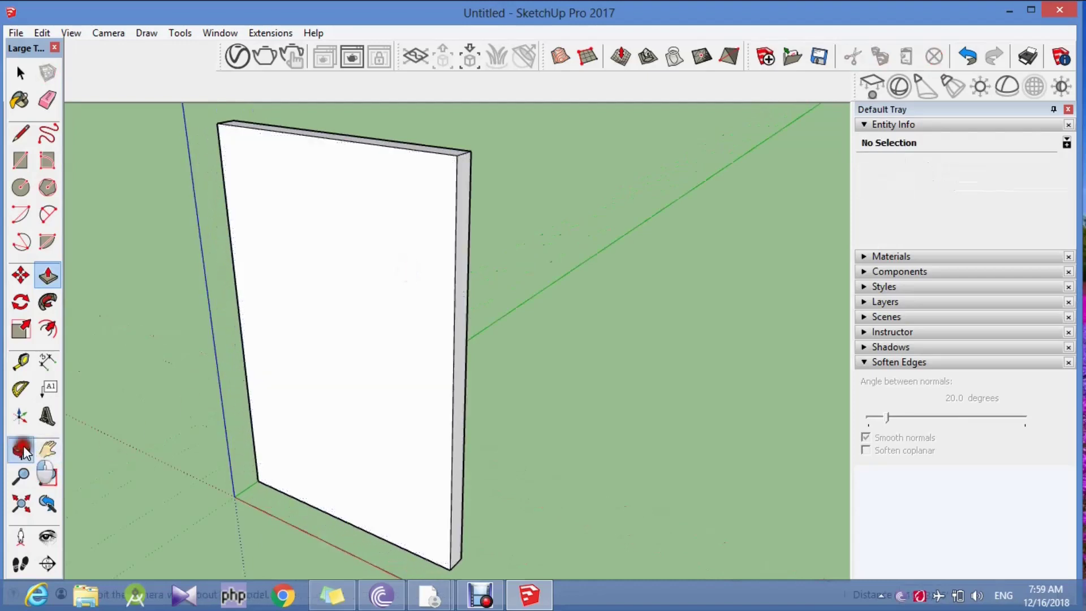
Offset two nested inset border outlines on the slab's front face.
{"action": "left_click", "coordinate": [47, 329]}
{"action": "left_click", "coordinate": [208, 161]}
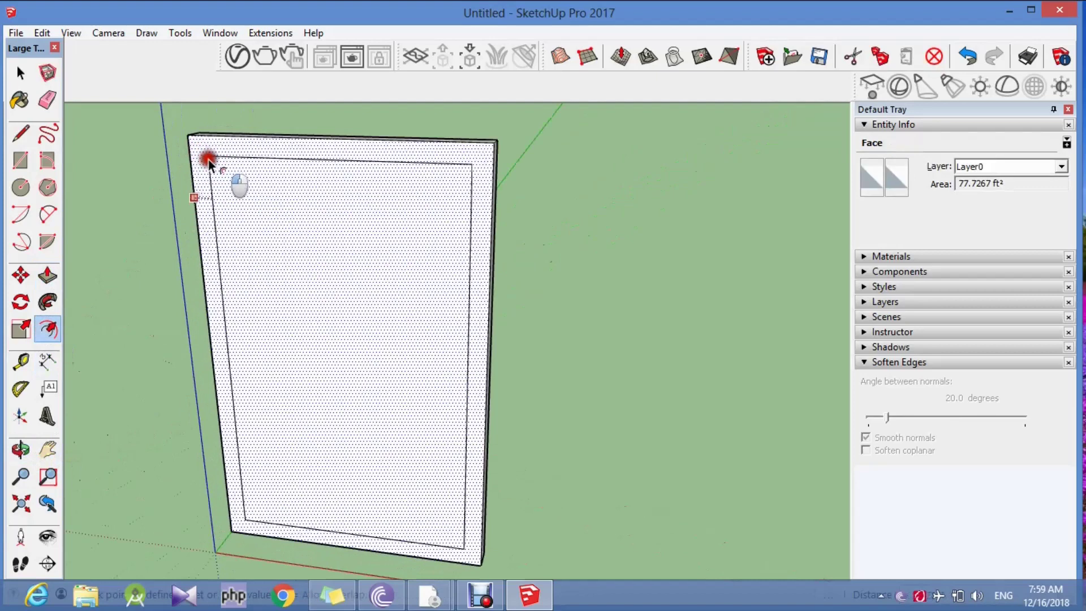
{"action": "scroll", "coordinate": [416, 177], "scroll_direction": "up", "scroll_amount": 3}
{"action": "scroll", "coordinate": [356, 186], "scroll_direction": "down", "scroll_amount": 3}
{"action": "left_click", "coordinate": [317, 168]}
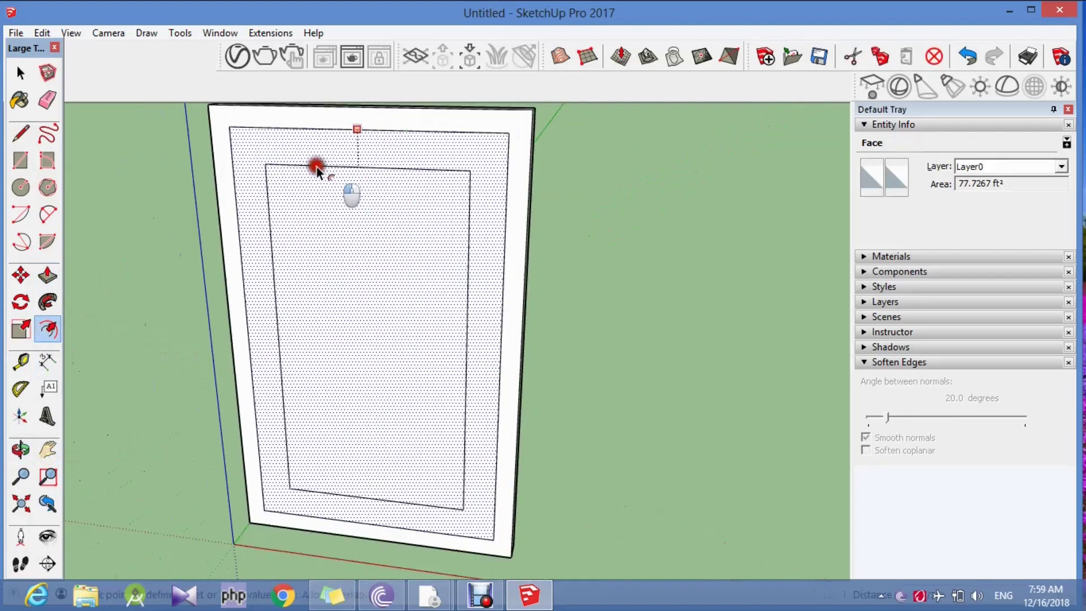
{"action": "left_click", "coordinate": [263, 163]}
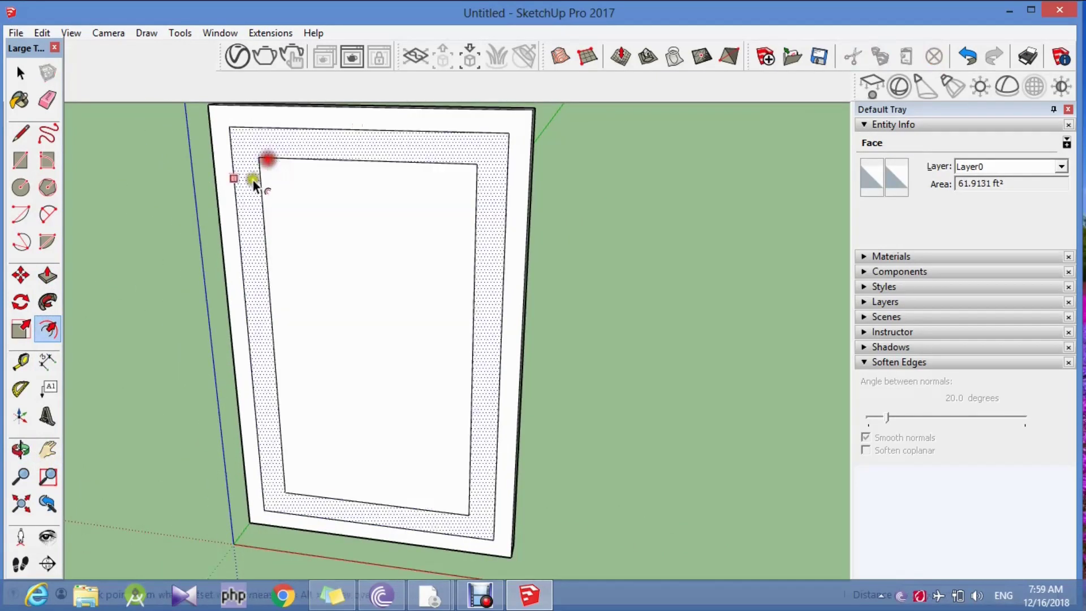
{"action": "left_click", "coordinate": [20, 457]}
{"action": "left_click_drag", "start_coordinate": [444, 315], "coordinate": [413, 288]}
Draw a tall narrow slot rectangle inside the inner door panel.
{"action": "left_click", "coordinate": [20, 163]}
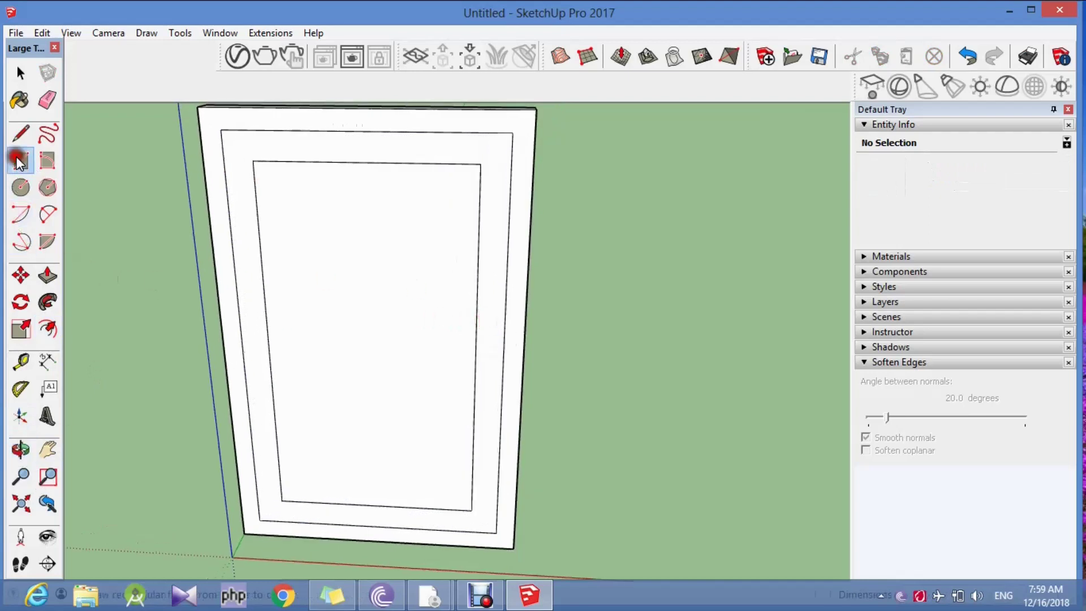
{"action": "left_click", "coordinate": [316, 226]}
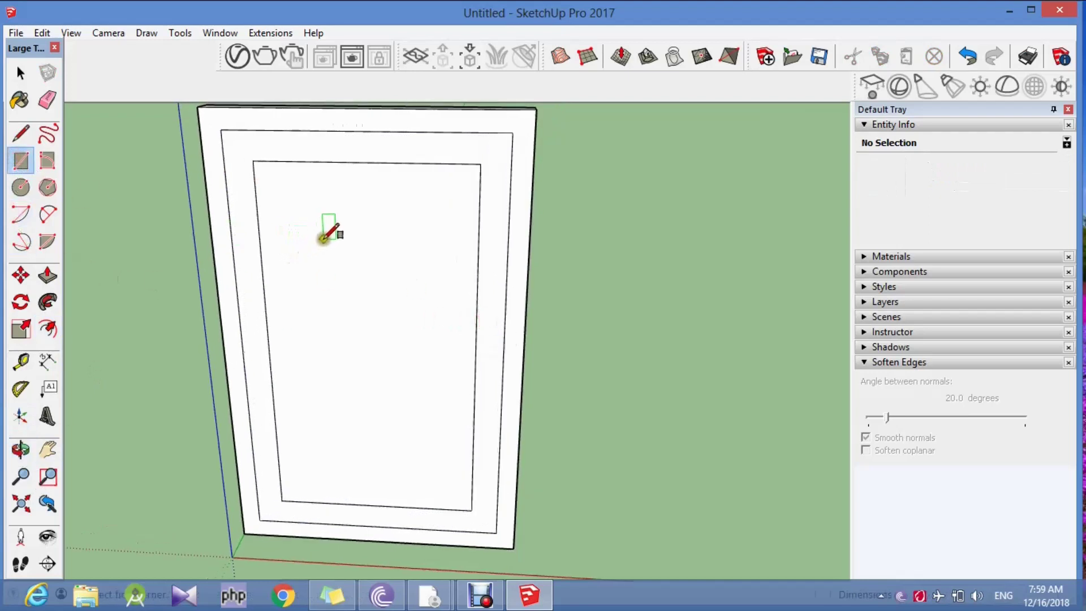
{"action": "left_click", "coordinate": [324, 238]}
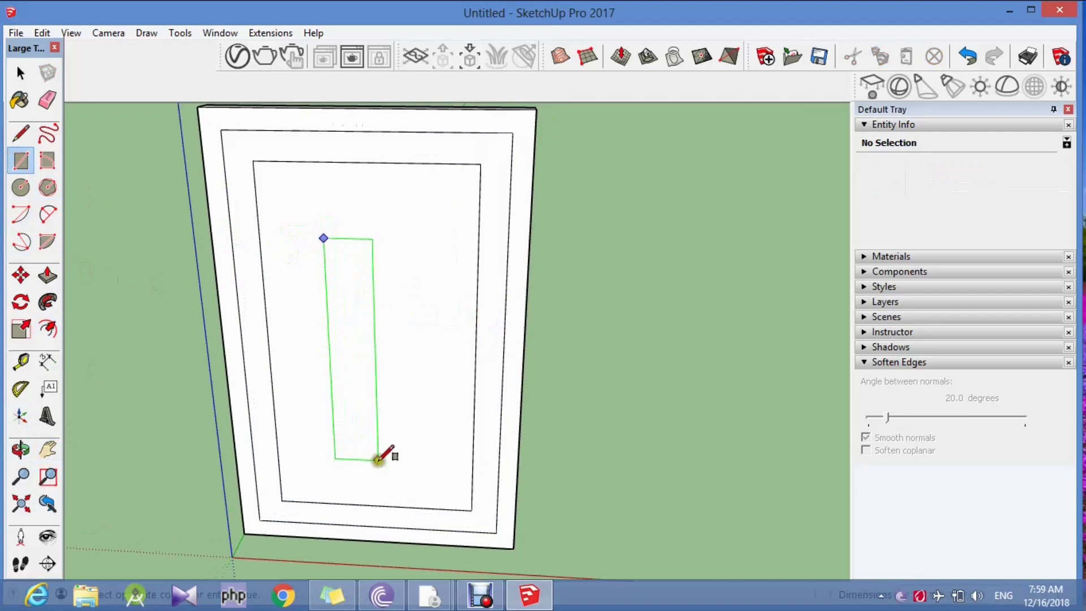
{"action": "left_click", "coordinate": [377, 459]}
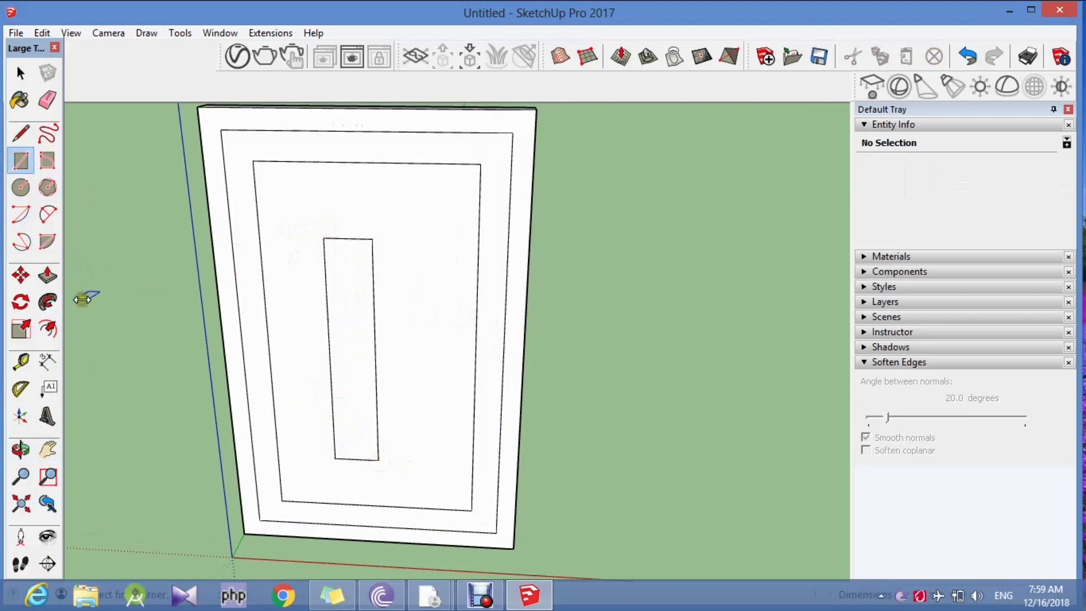
Draw a guide line and a small knob circle at its end, left of the slot.
{"action": "left_click", "coordinate": [21, 133]}
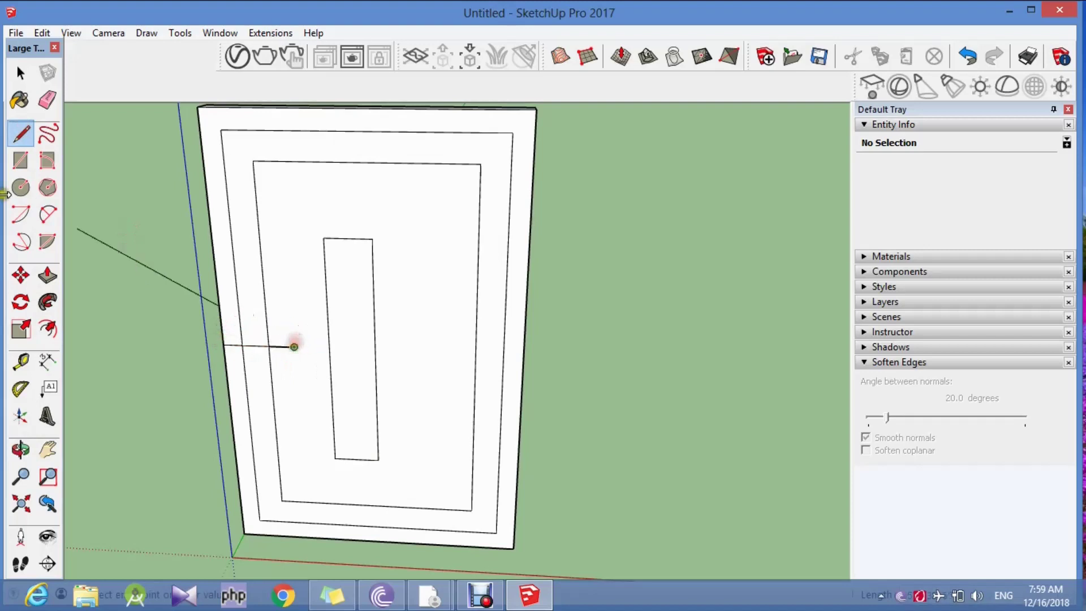
{"action": "left_click", "coordinate": [30, 184]}
{"action": "scroll", "coordinate": [283, 353], "scroll_direction": "up", "scroll_amount": 3}
{"action": "scroll", "coordinate": [291, 339], "scroll_direction": "up", "scroll_amount": 3}
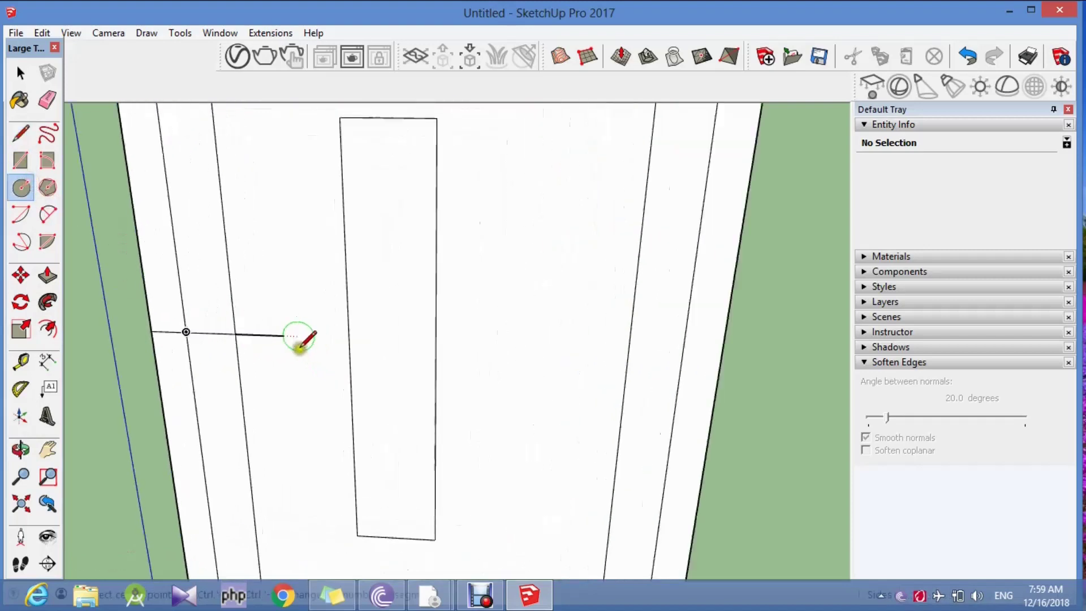
{"action": "scroll", "coordinate": [285, 334], "scroll_direction": "up", "scroll_amount": 3}
{"action": "scroll", "coordinate": [279, 323], "scroll_direction": "up", "scroll_amount": 1}
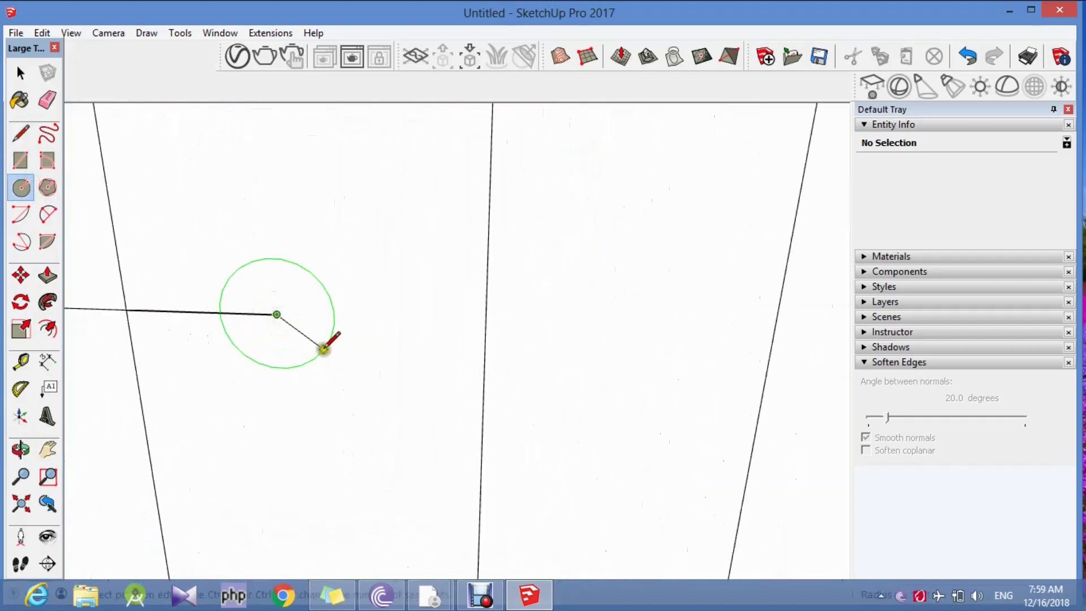
{"action": "left_click", "coordinate": [322, 346]}
Erase the guide line that leads to the knob circle.
{"action": "left_click", "coordinate": [21, 74]}
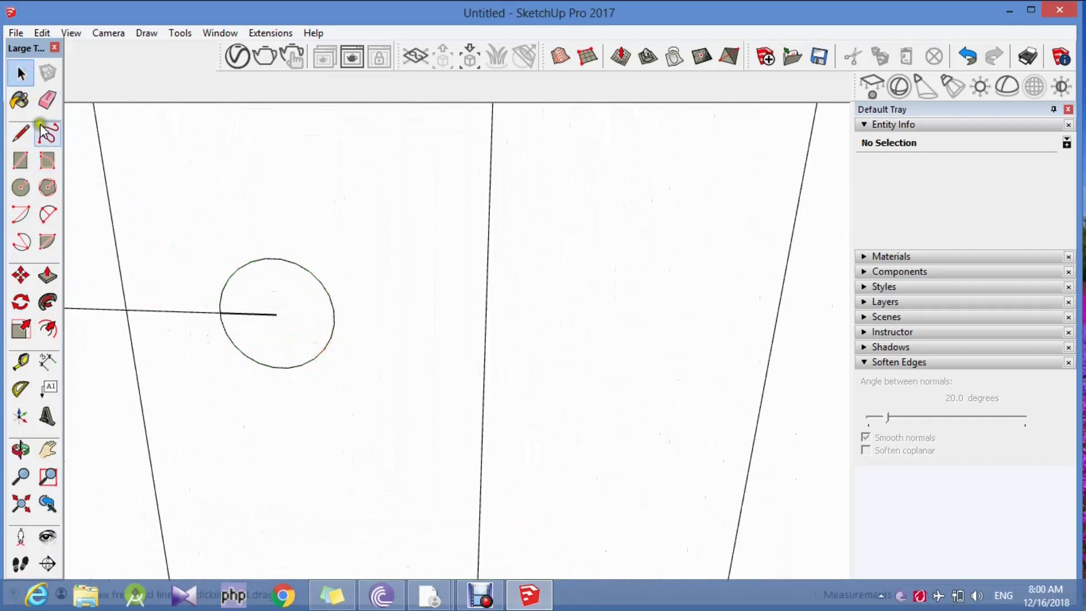
{"action": "left_click", "coordinate": [47, 100]}
{"action": "left_click_drag", "start_coordinate": [256, 309], "coordinate": [96, 310]}
{"action": "scroll", "coordinate": [197, 309], "scroll_direction": "down", "scroll_amount": 2}
{"action": "scroll", "coordinate": [169, 310], "scroll_direction": "down", "scroll_amount": 2}
{"action": "scroll", "coordinate": [196, 345], "scroll_direction": "down", "scroll_amount": 3}
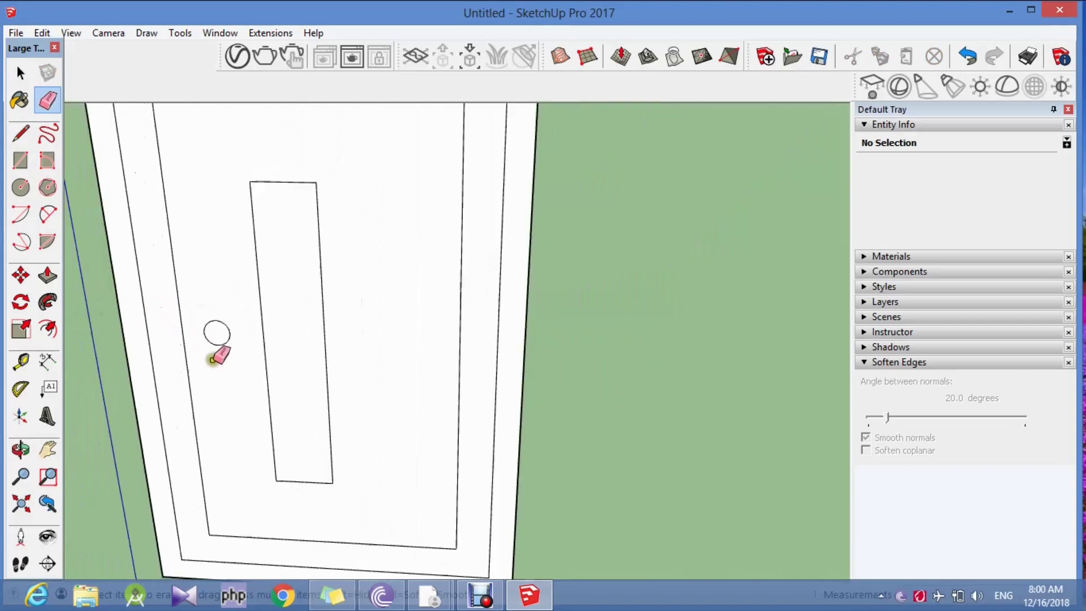
{"action": "scroll", "coordinate": [194, 329], "scroll_direction": "up", "scroll_amount": 2}
Draw a narrow knob-plate rectangle framing the knob circle.
{"action": "left_click", "coordinate": [47, 275]}
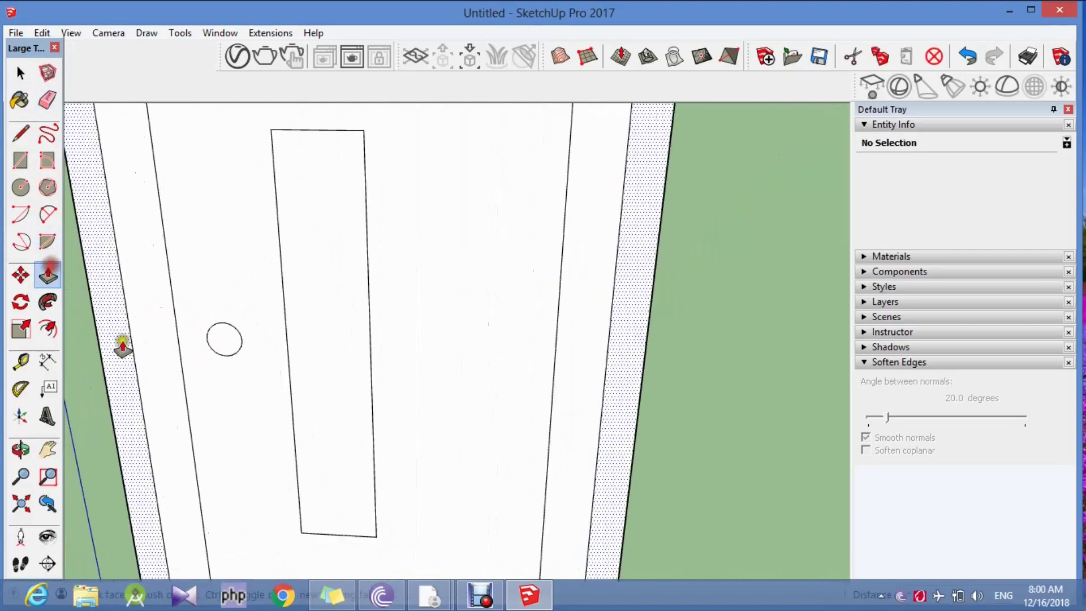
{"action": "scroll", "coordinate": [170, 351], "scroll_direction": "up", "scroll_amount": 3}
{"action": "left_click", "coordinate": [20, 160]}
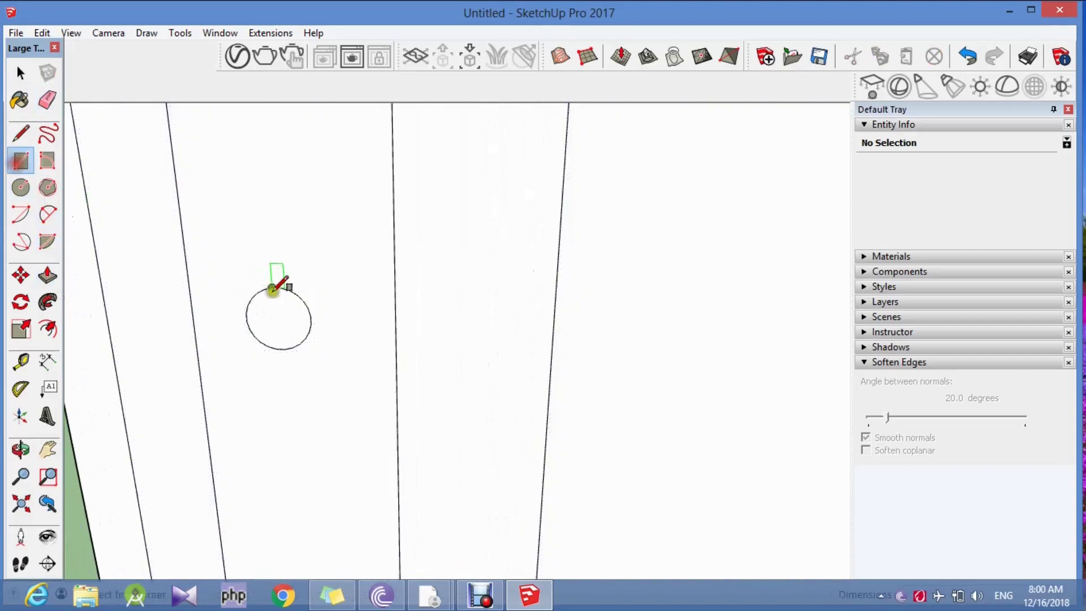
{"action": "left_click", "coordinate": [233, 271]}
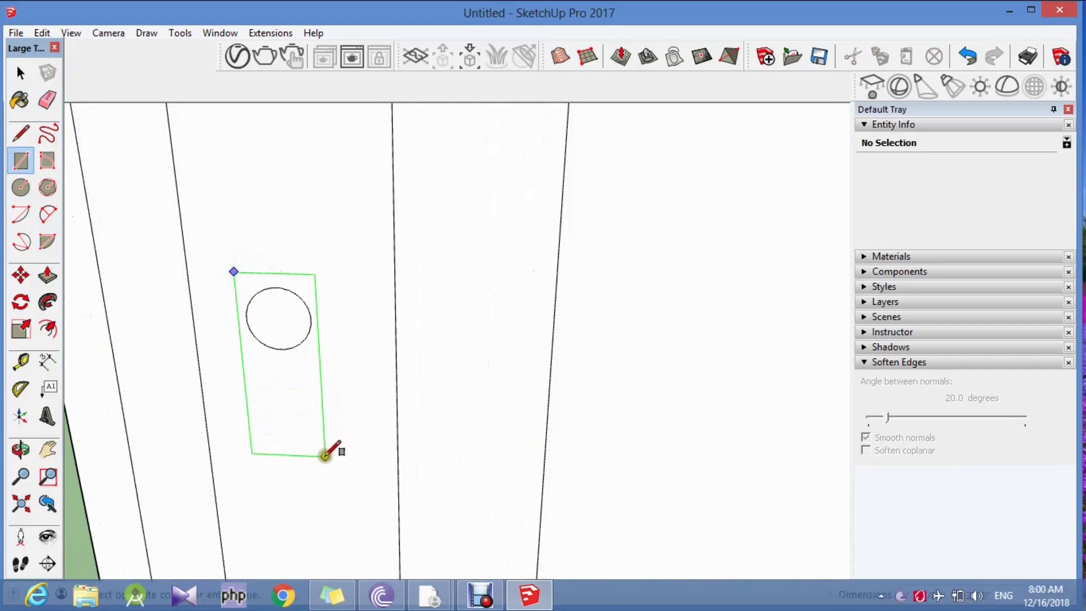
{"action": "left_click", "coordinate": [325, 464]}
{"action": "scroll", "coordinate": [322, 450], "scroll_direction": "up", "scroll_amount": 3}
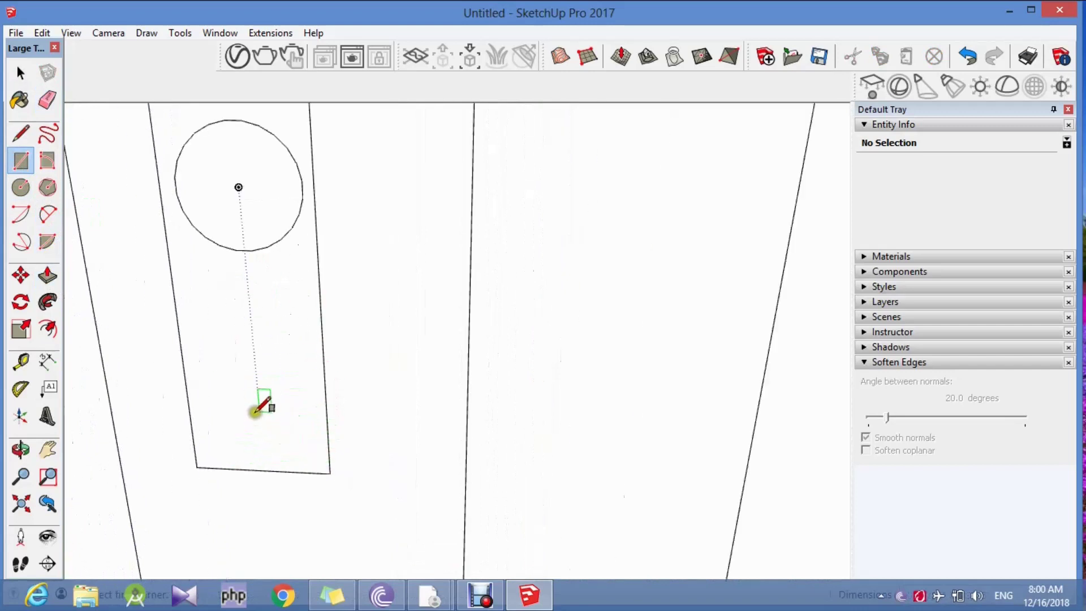
Add a small keyhole circle below, then offset a smaller concentric circle inside the large one.
{"action": "left_click", "coordinate": [21, 188]}
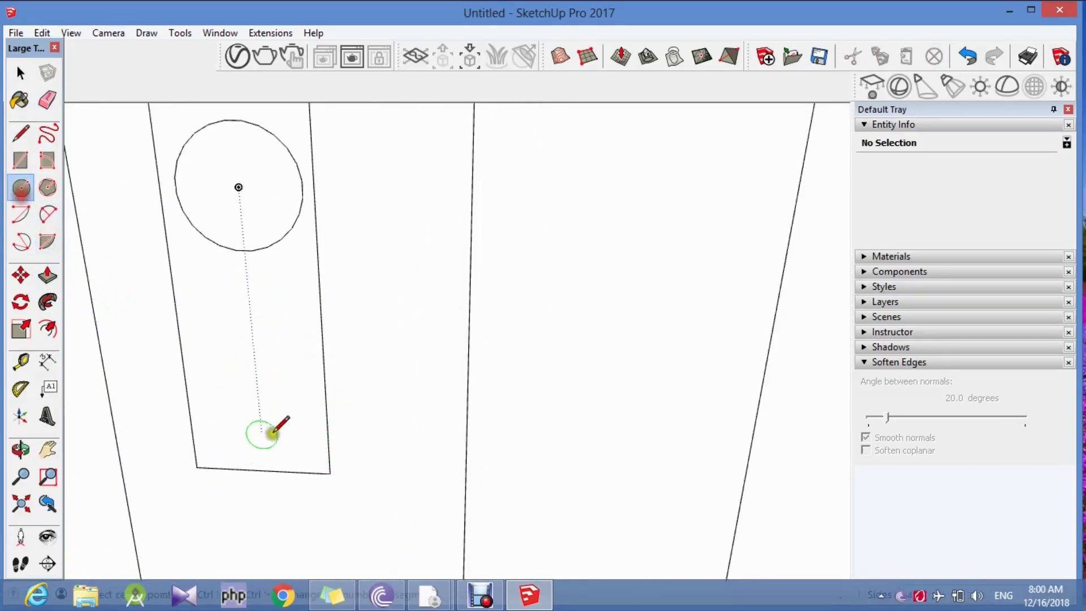
{"action": "left_click", "coordinate": [273, 405]}
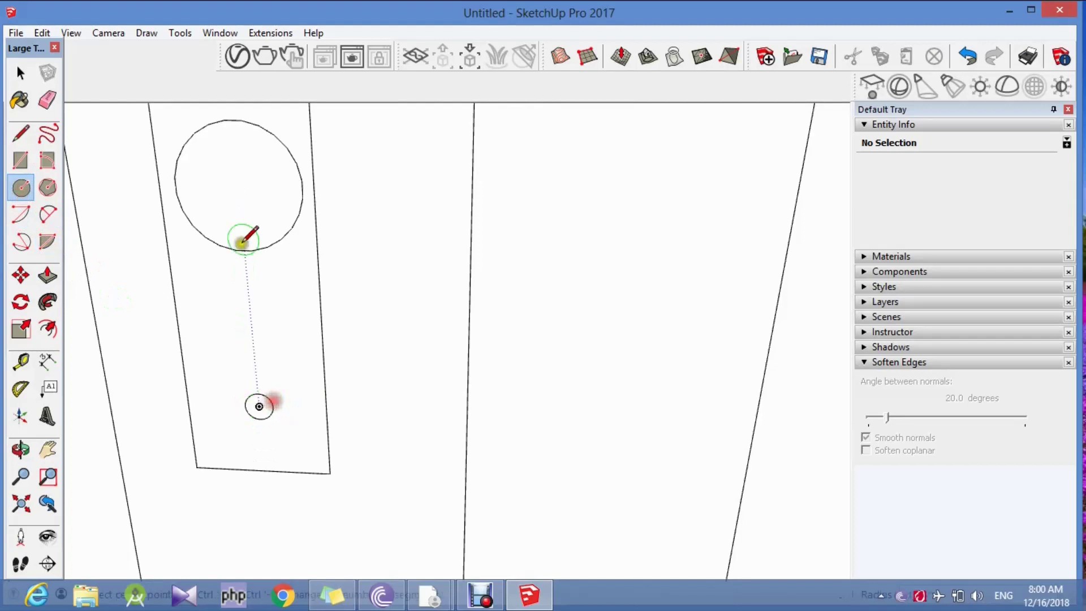
{"action": "left_click", "coordinate": [47, 329]}
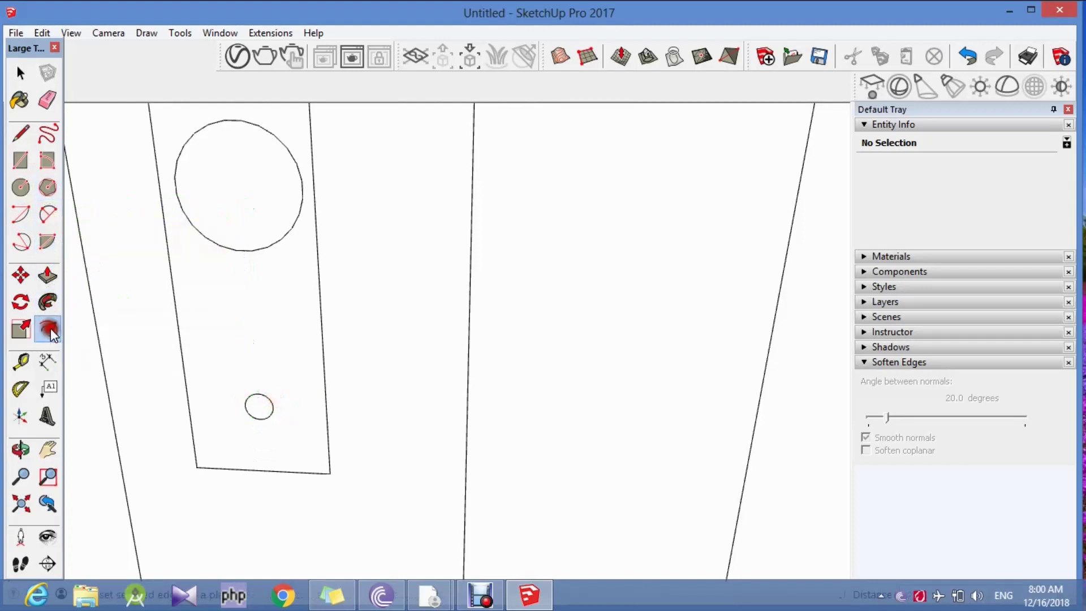
{"action": "left_click", "coordinate": [202, 205]}
{"action": "left_click", "coordinate": [233, 198]}
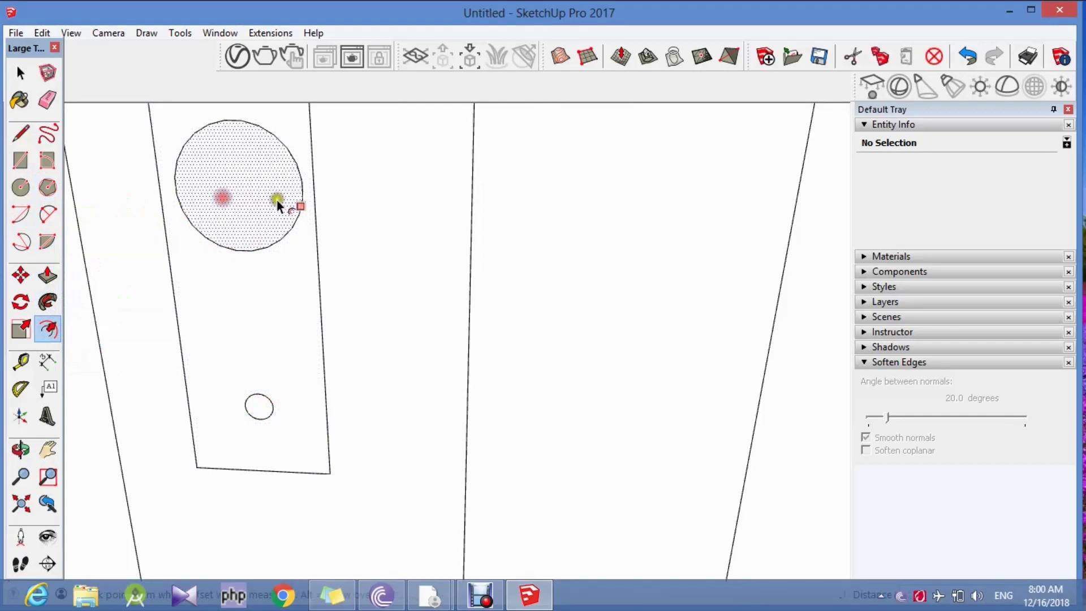
{"action": "left_click", "coordinate": [256, 201]}
{"action": "scroll", "coordinate": [253, 204], "scroll_direction": "up", "scroll_amount": 3}
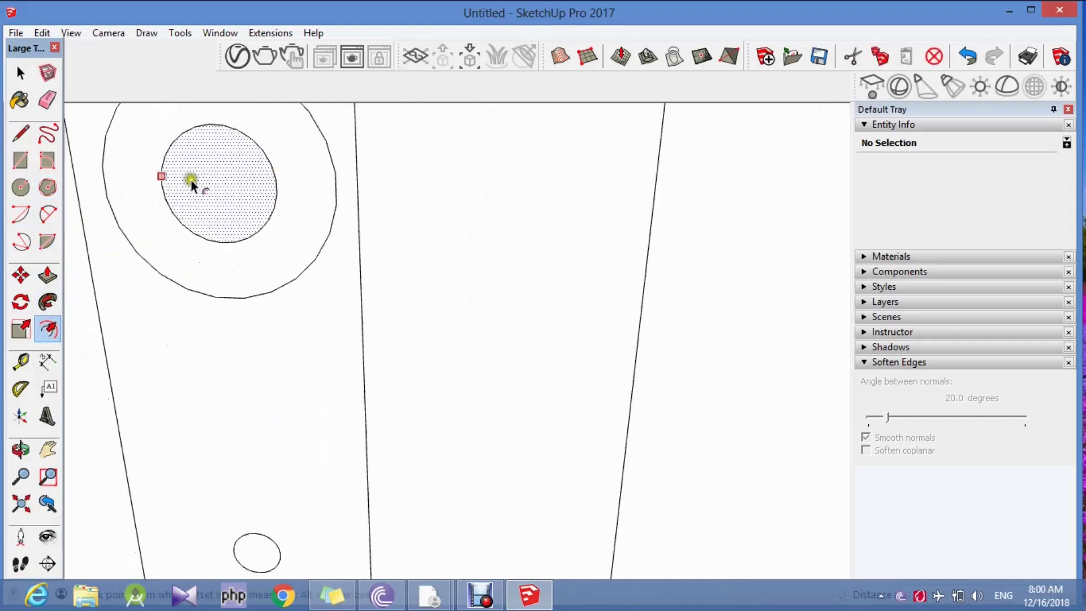
Erase the outer circle edge and pull the knob circle into a cylinder.
{"action": "left_click", "coordinate": [48, 100]}
{"action": "left_click", "coordinate": [103, 182]}
{"action": "scroll", "coordinate": [102, 182], "scroll_direction": "down", "scroll_amount": 2}
{"action": "scroll", "coordinate": [131, 215], "scroll_direction": "down", "scroll_amount": 2}
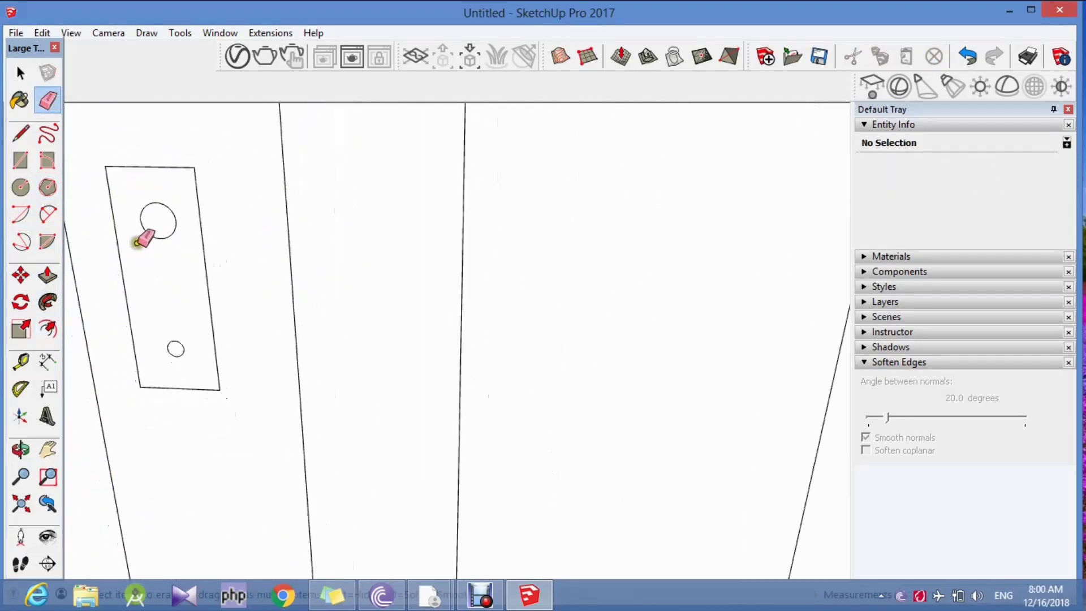
{"action": "left_click", "coordinate": [48, 275]}
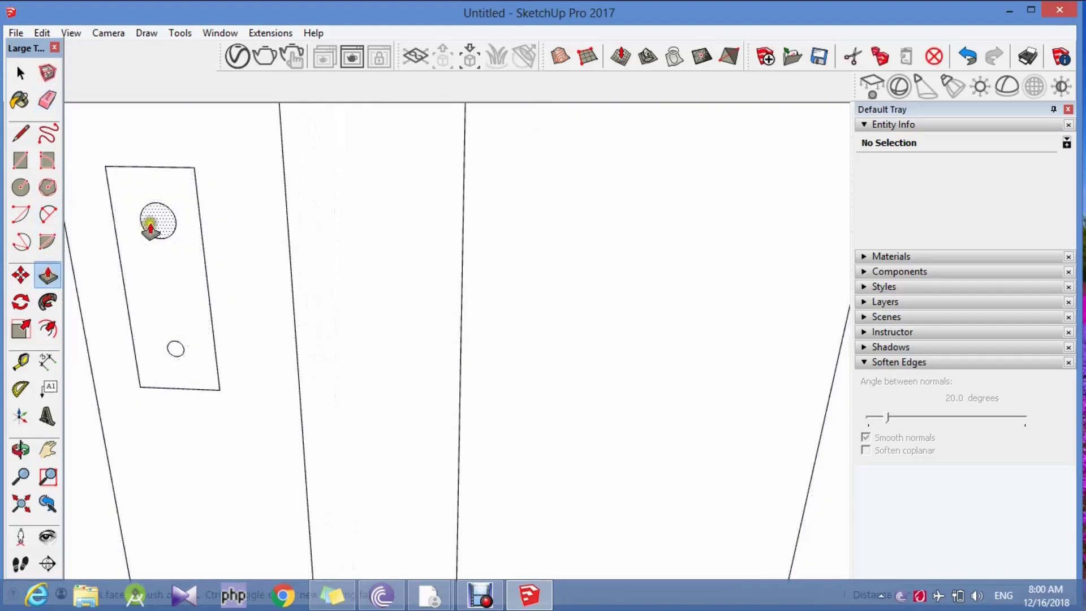
{"action": "left_click", "coordinate": [152, 225]}
{"action": "left_click", "coordinate": [136, 240]}
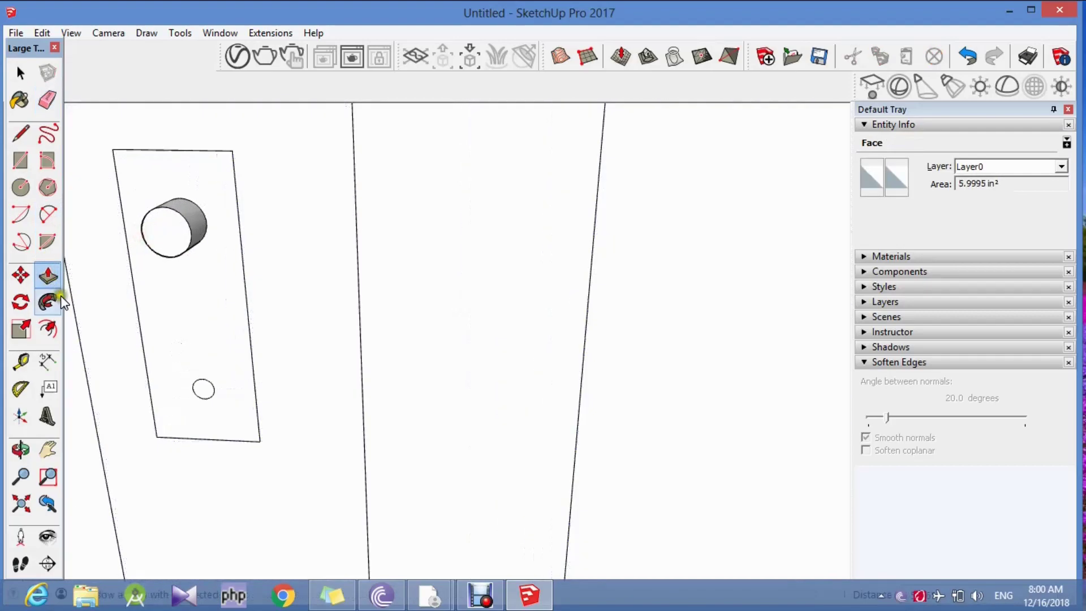
Offset a ring outward around the cylinder's end, redoing it smaller after an undo.
{"action": "left_click", "coordinate": [49, 327]}
{"action": "scroll", "coordinate": [154, 212], "scroll_direction": "up", "scroll_amount": 2}
{"action": "left_click", "coordinate": [194, 228]}
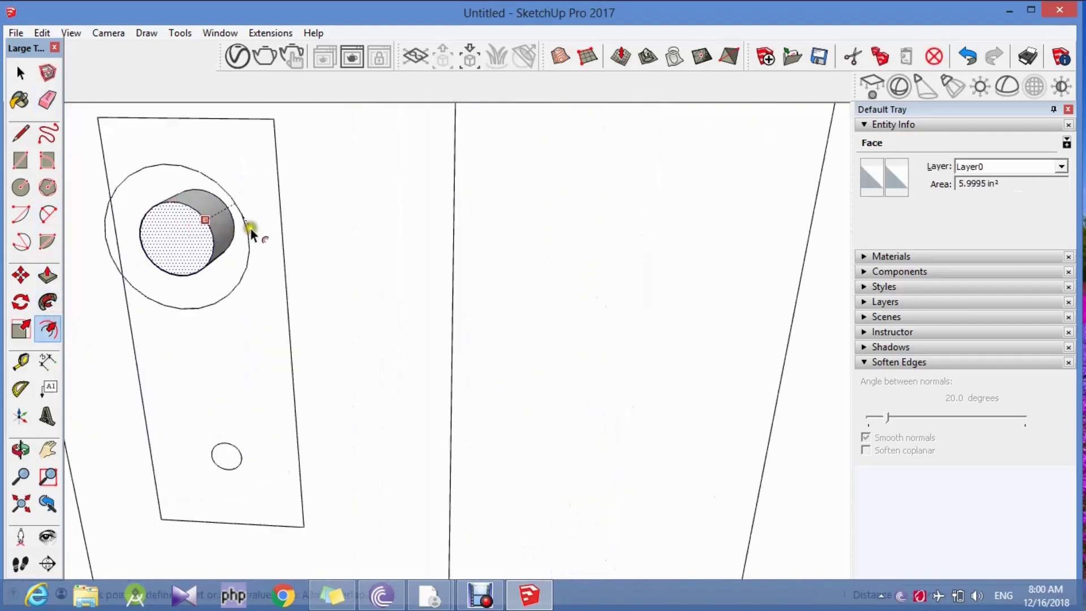
{"action": "left_click", "coordinate": [270, 224]}
{"action": "left_click", "coordinate": [124, 283]}
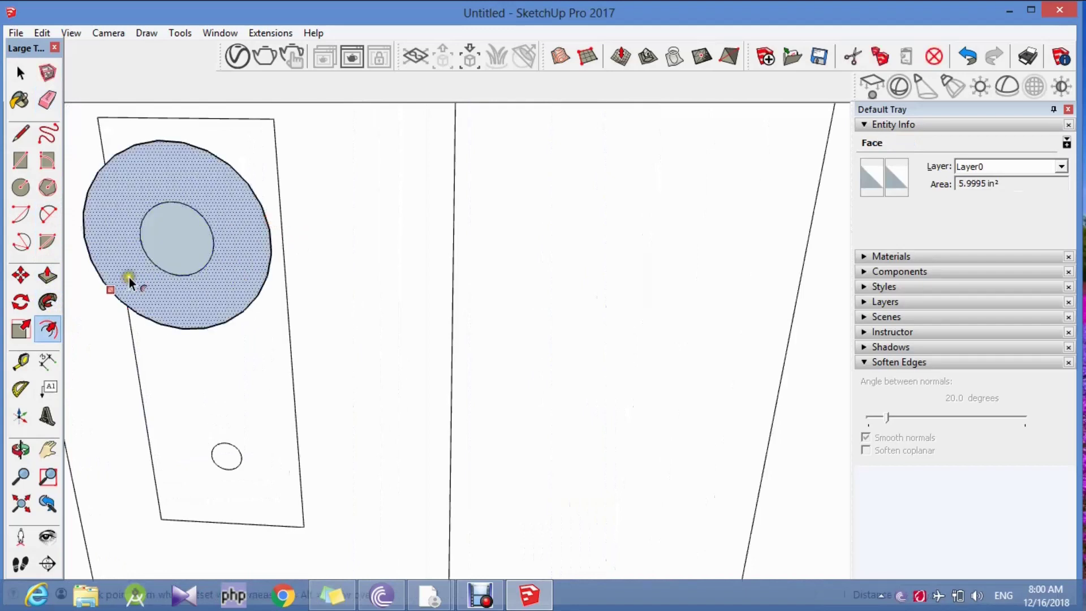
{"action": "key", "text": "ctrl+z"}
{"action": "left_click", "coordinate": [185, 274]}
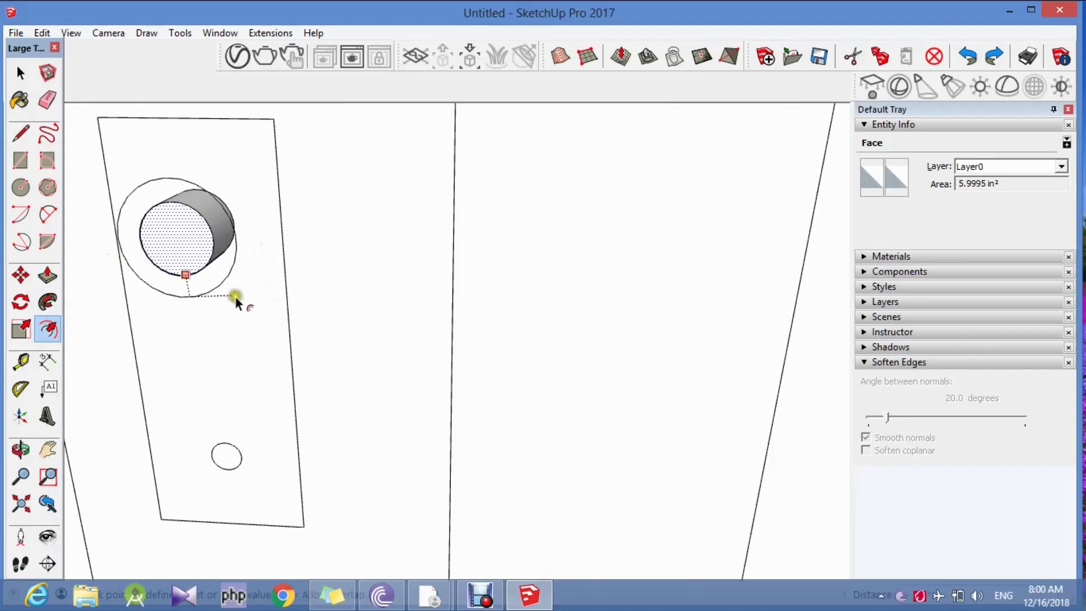
{"action": "left_click", "coordinate": [268, 294]}
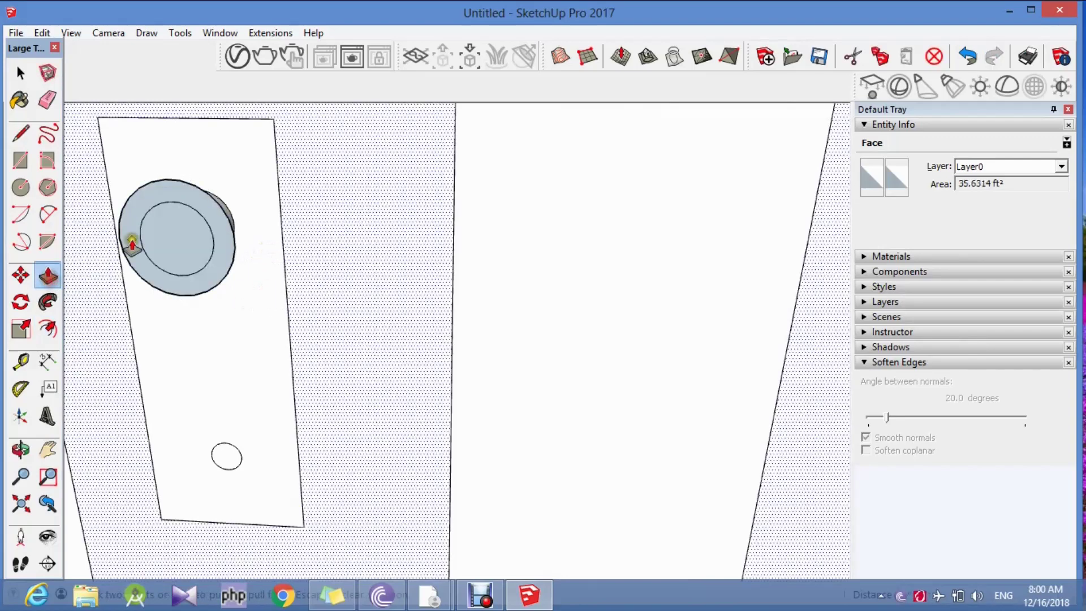
Pull the ring into a thick collar and erase its inner edge to form a stepped knob.
{"action": "left_click", "coordinate": [21, 73]}
{"action": "left_click", "coordinate": [140, 209]}
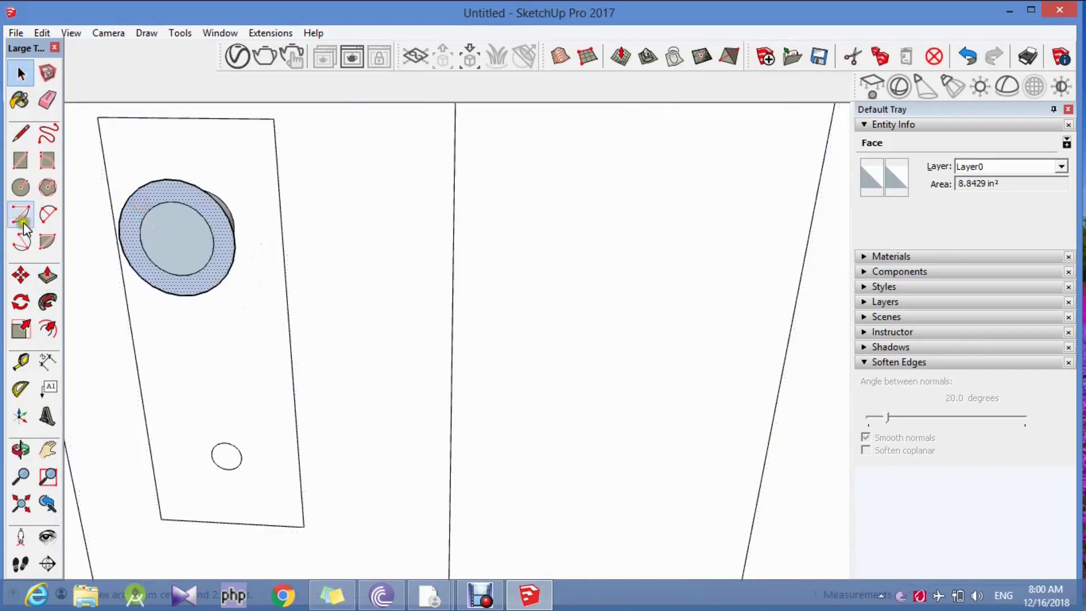
{"action": "left_click", "coordinate": [48, 275]}
{"action": "left_click_drag", "start_coordinate": [137, 242], "coordinate": [112, 270]}
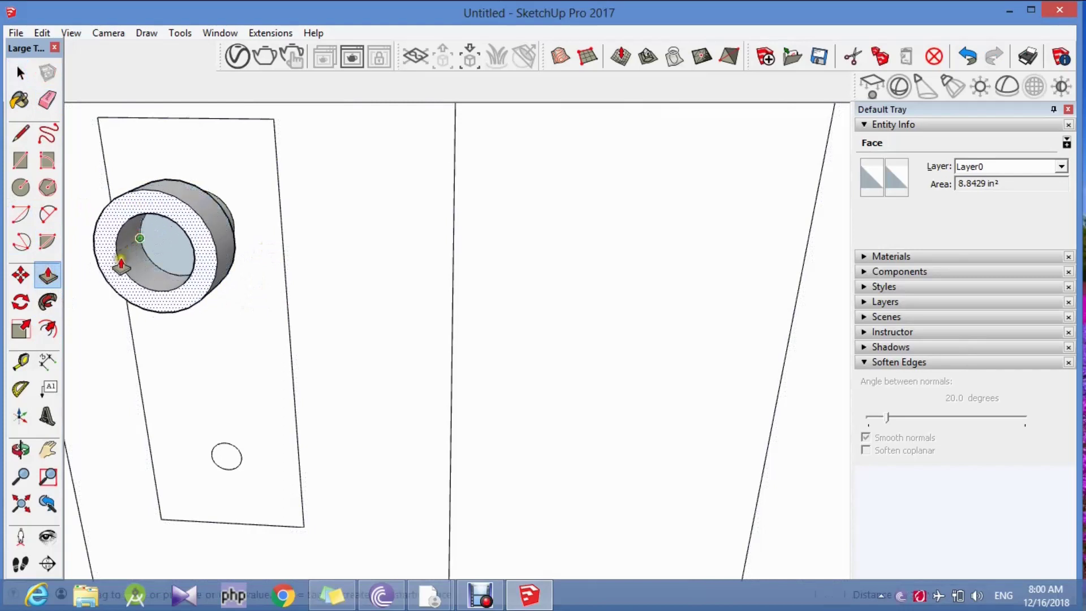
{"action": "left_click", "coordinate": [47, 101]}
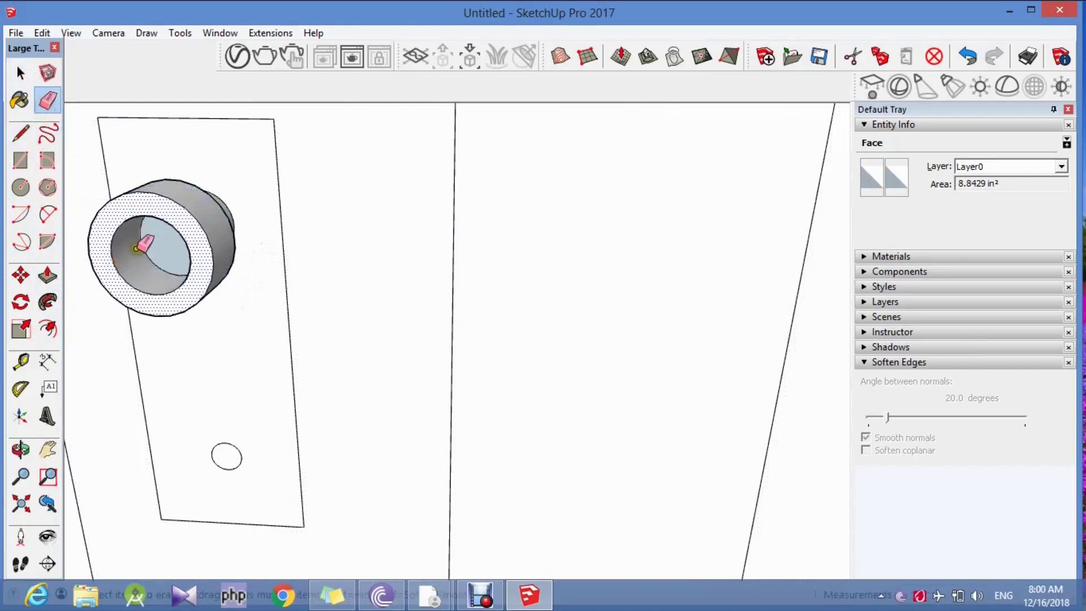
{"action": "left_click_drag", "start_coordinate": [137, 248], "coordinate": [162, 409]}
{"action": "scroll", "coordinate": [134, 249], "scroll_direction": "down", "scroll_amount": 1}
Extrude the small keyhole circle into a short raised cylinder, undoing a stray plate extrusion.
{"action": "left_click", "coordinate": [20, 450]}
{"action": "scroll", "coordinate": [160, 341], "scroll_direction": "up", "scroll_amount": 2}
{"action": "left_click", "coordinate": [47, 275]}
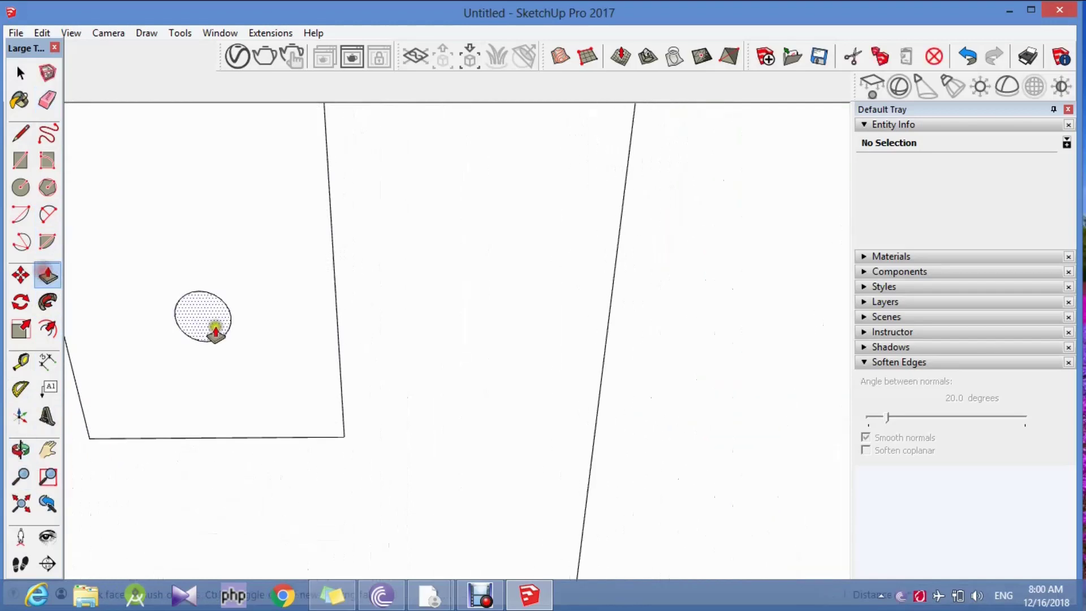
{"action": "left_click_drag", "start_coordinate": [216, 331], "coordinate": [173, 347]}
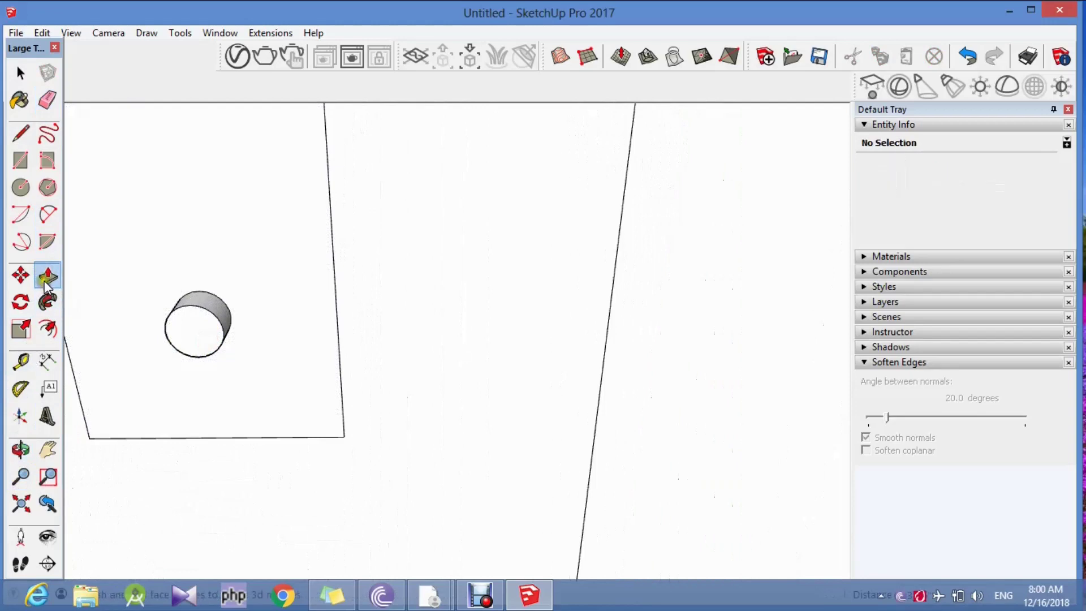
{"action": "left_click", "coordinate": [221, 255]}
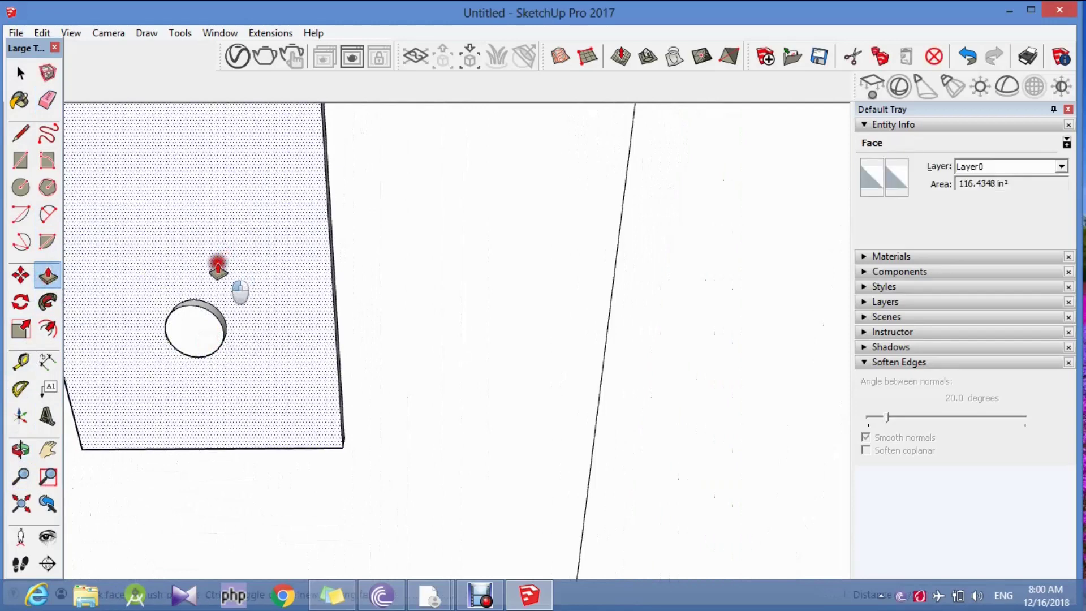
{"action": "key", "text": "ctrl+z"}
Zoom and orbit to review the knob plate from another angle.
{"action": "scroll", "coordinate": [195, 362], "scroll_direction": "down", "scroll_amount": 3}
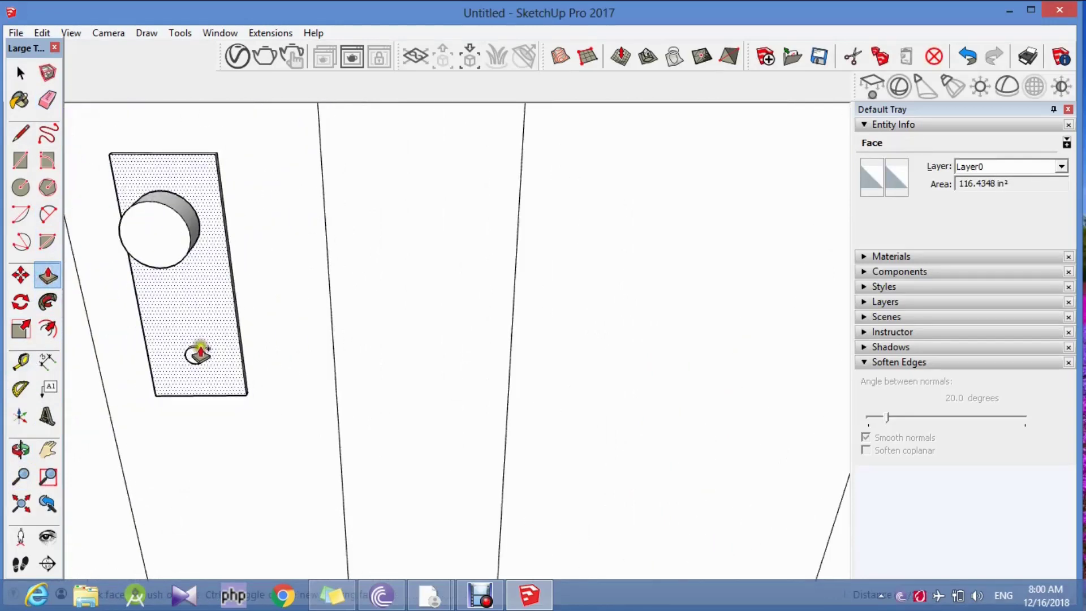
{"action": "scroll", "coordinate": [199, 353], "scroll_direction": "down", "scroll_amount": 3}
{"action": "scroll", "coordinate": [202, 346], "scroll_direction": "down", "scroll_amount": 3}
{"action": "left_click", "coordinate": [20, 450]}
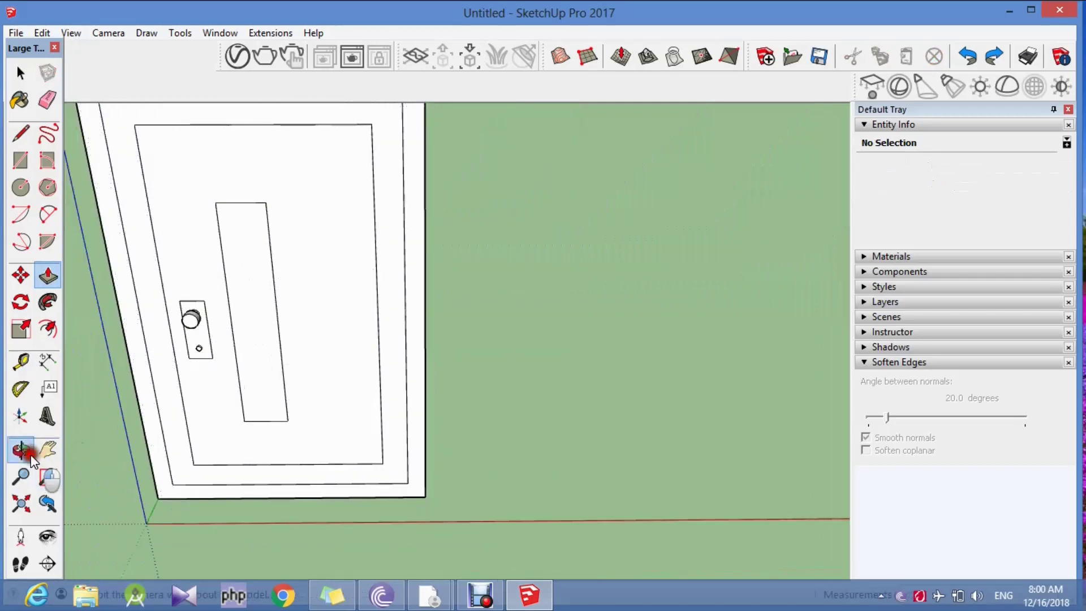
{"action": "scroll", "coordinate": [247, 276], "scroll_direction": "up", "scroll_amount": 3}
{"action": "scroll", "coordinate": [284, 177], "scroll_direction": "up", "scroll_amount": 2}
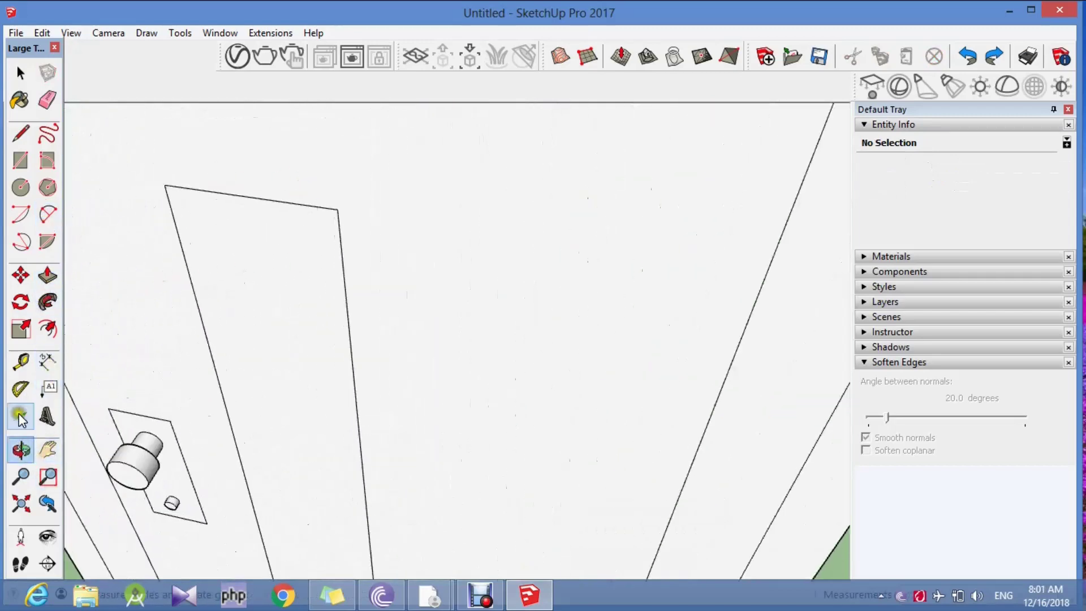
{"action": "left_click", "coordinate": [20, 329]}
Offset the glass slot outline inward to create a thin inner border.
{"action": "scroll", "coordinate": [237, 209], "scroll_direction": "up", "scroll_amount": 2}
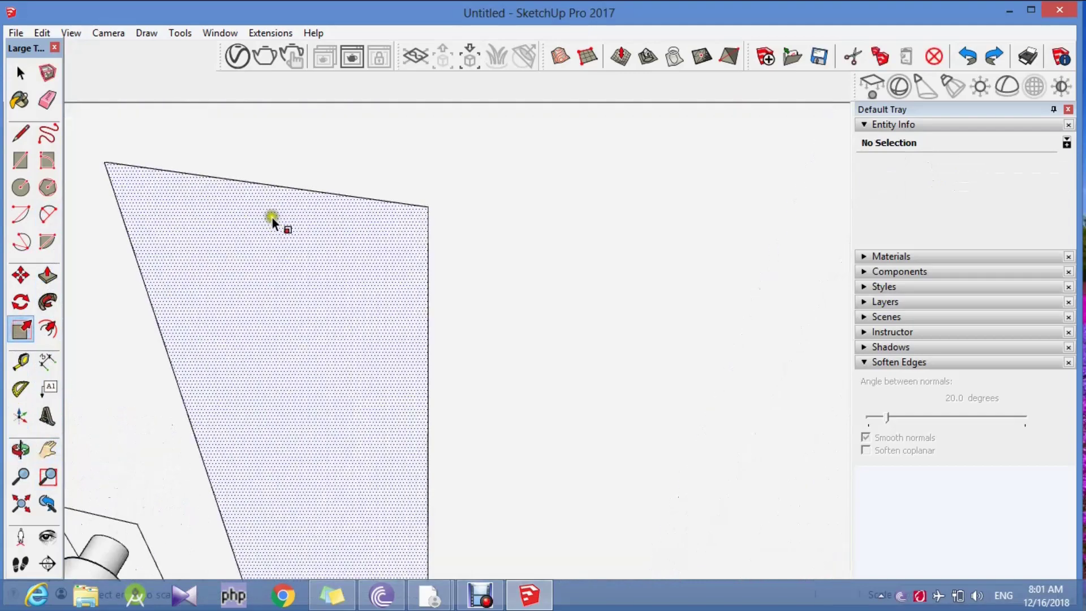
{"action": "left_click", "coordinate": [249, 198]}
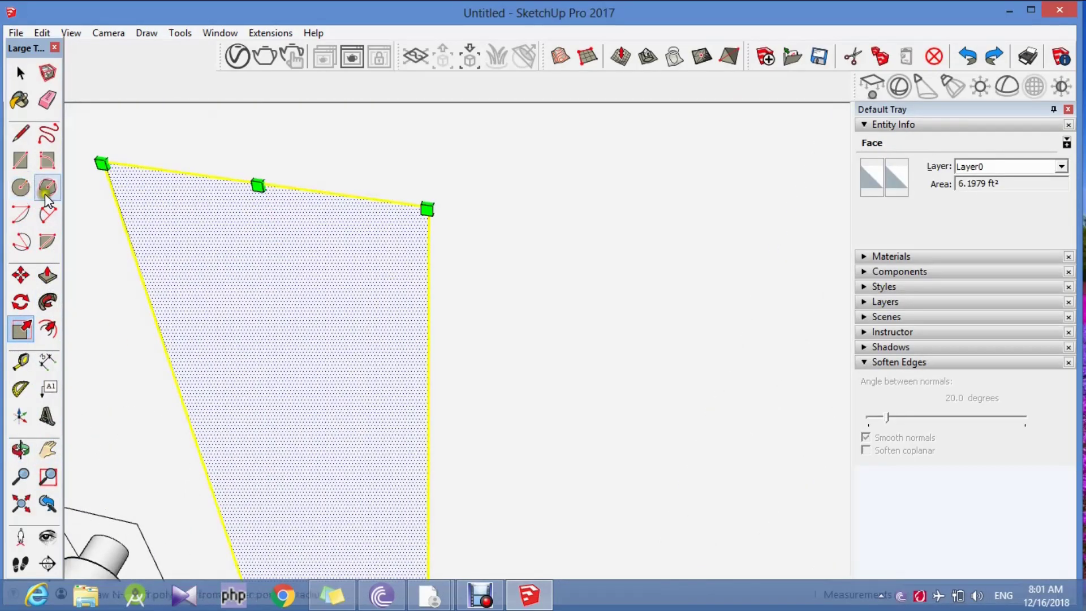
{"action": "left_click", "coordinate": [48, 329]}
{"action": "left_click", "coordinate": [230, 274]}
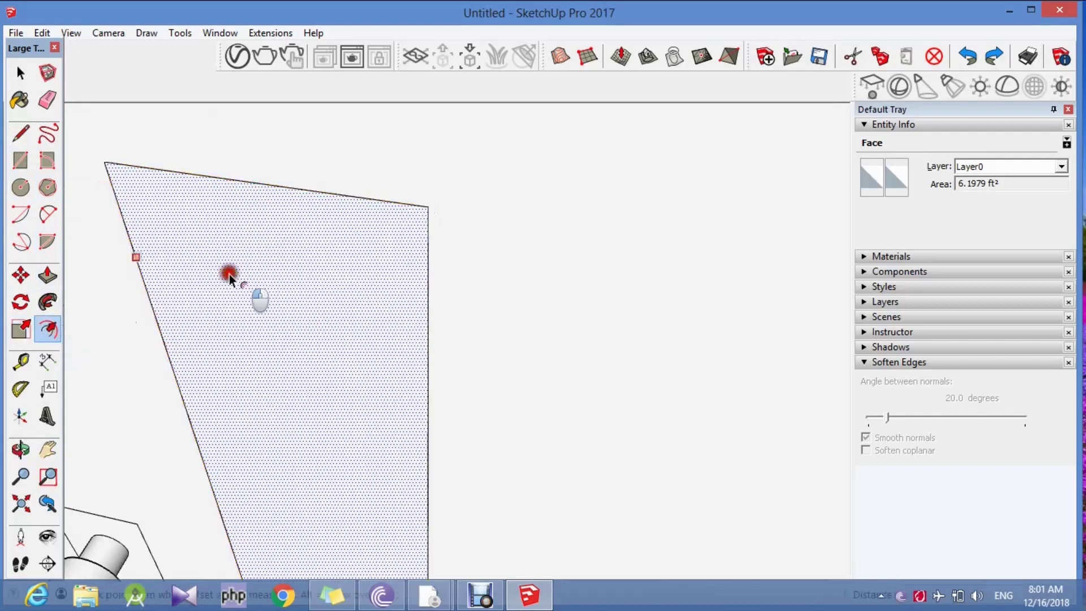
{"action": "left_click", "coordinate": [119, 182]}
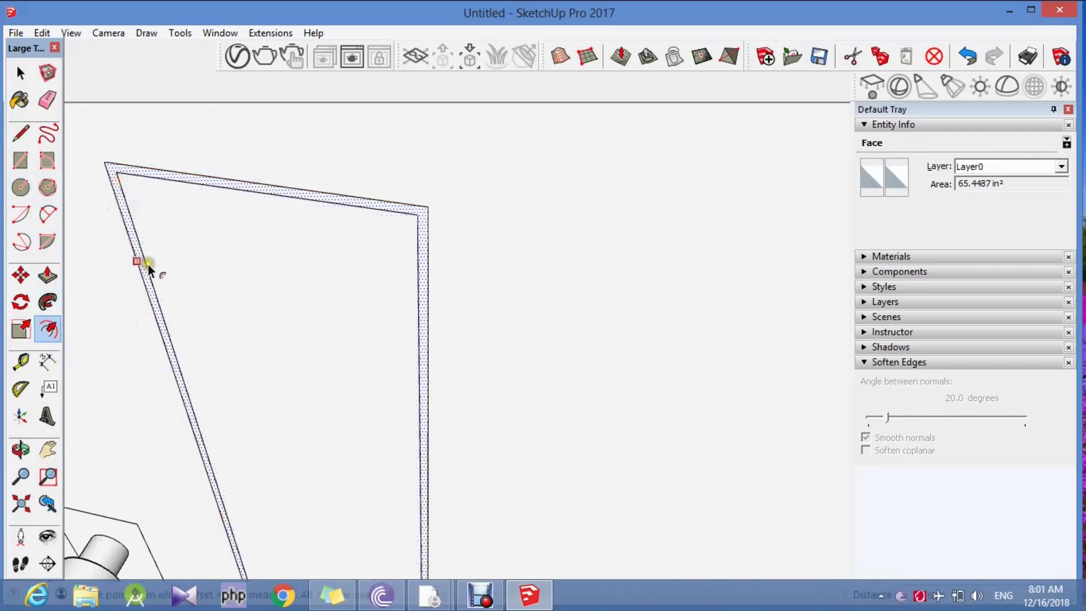
{"action": "left_click", "coordinate": [147, 472]}
Push/Pull the slot's border strip outward into a raised frame.
{"action": "key", "text": "p"}
{"action": "scroll", "coordinate": [150, 179], "scroll_direction": "up", "scroll_amount": 3}
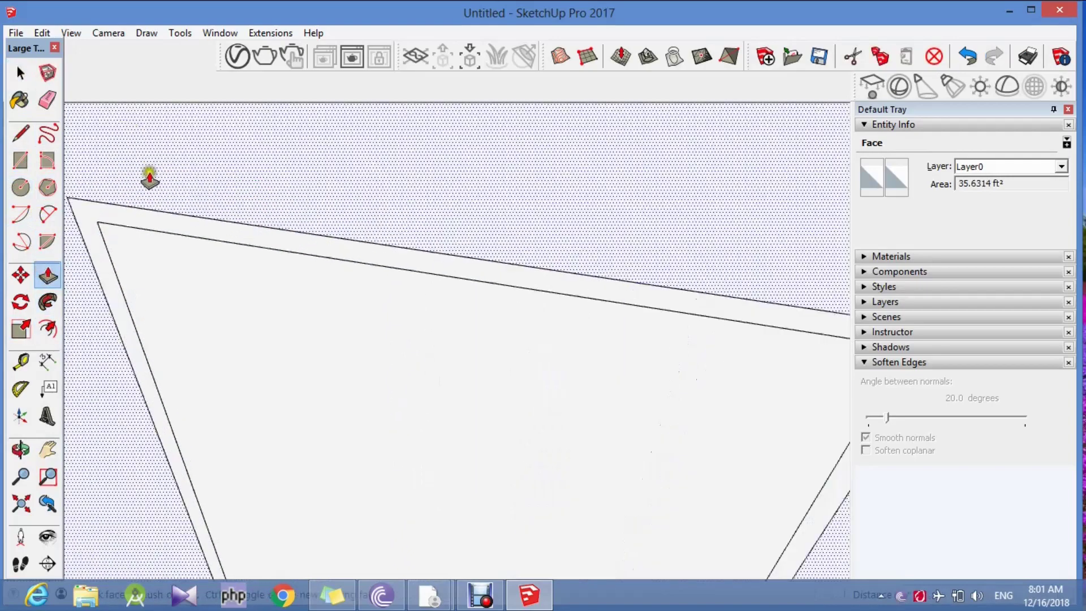
{"action": "left_click", "coordinate": [149, 179]}
{"action": "left_click", "coordinate": [99, 221]}
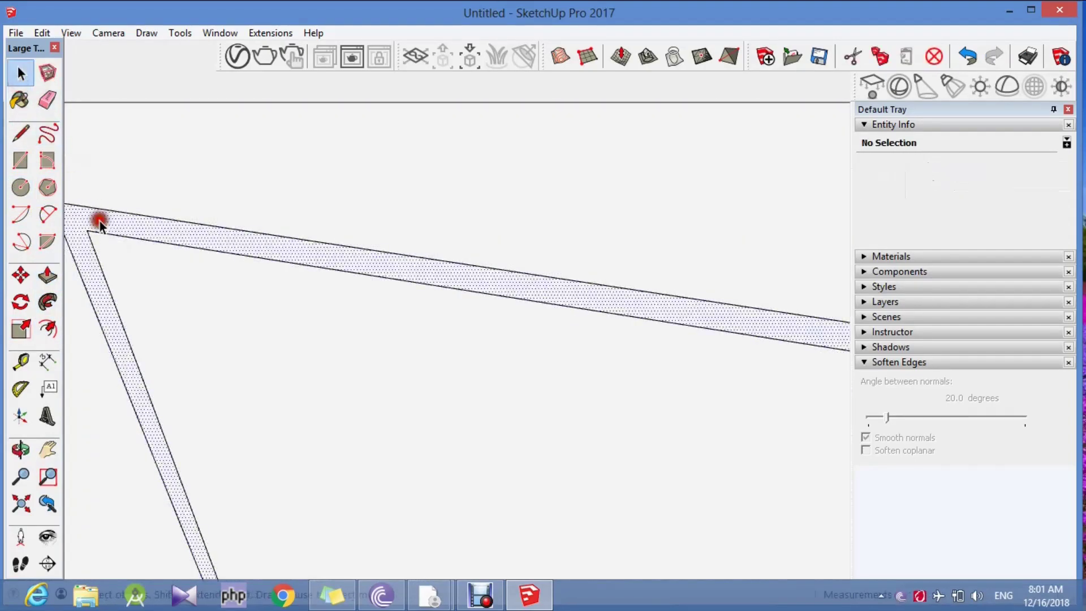
{"action": "left_click", "coordinate": [47, 275]}
{"action": "left_click", "coordinate": [102, 226]}
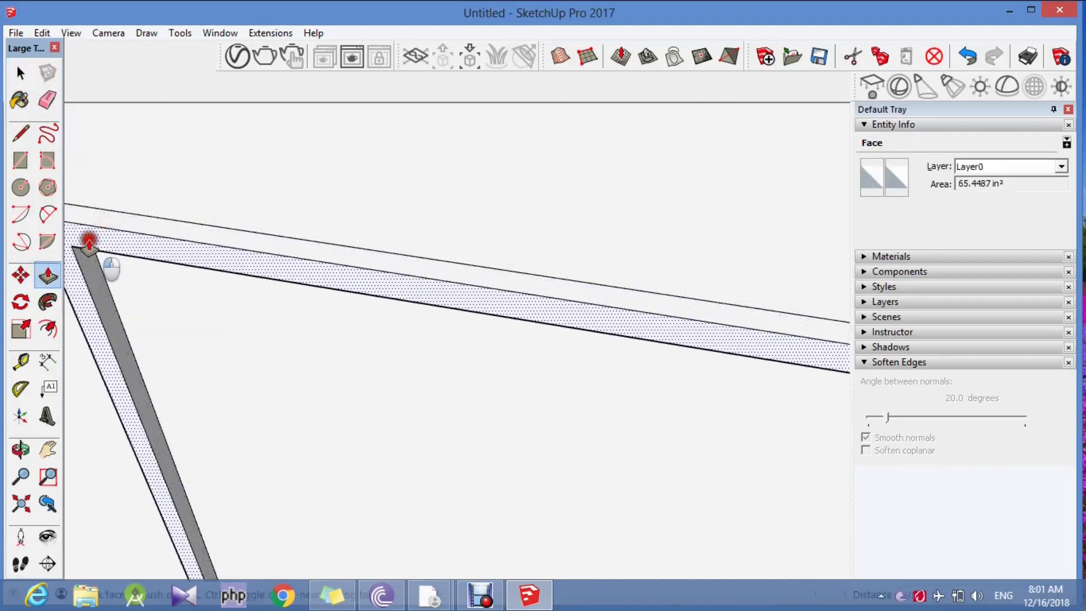
{"action": "left_click", "coordinate": [144, 253]}
Select the inner glass pane face inside the raised border.
{"action": "key", "text": "space"}
{"action": "left_click", "coordinate": [146, 305]}
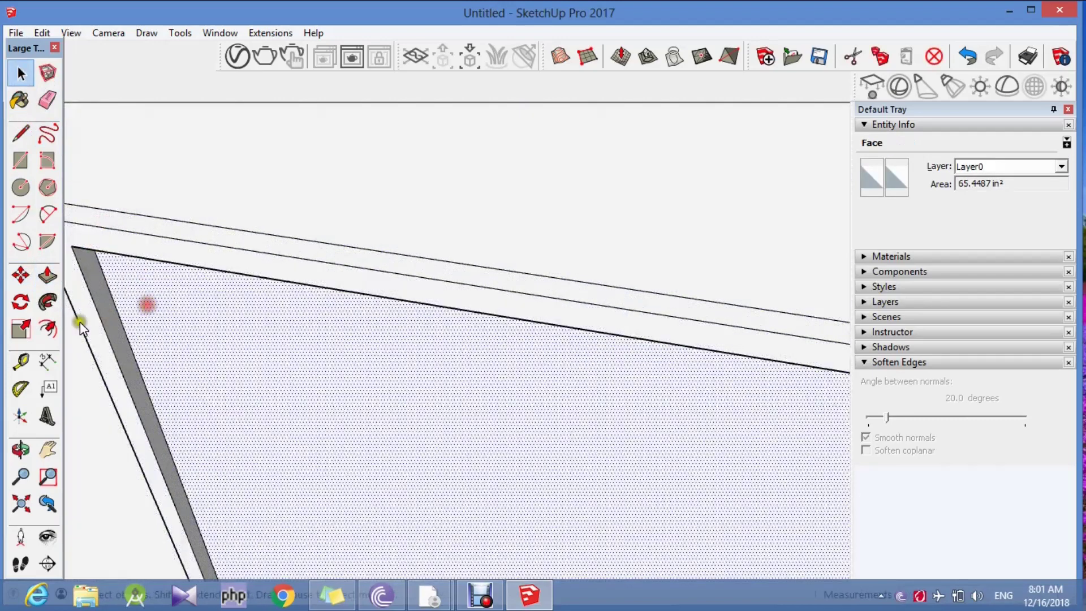
{"action": "left_click", "coordinate": [47, 277]}
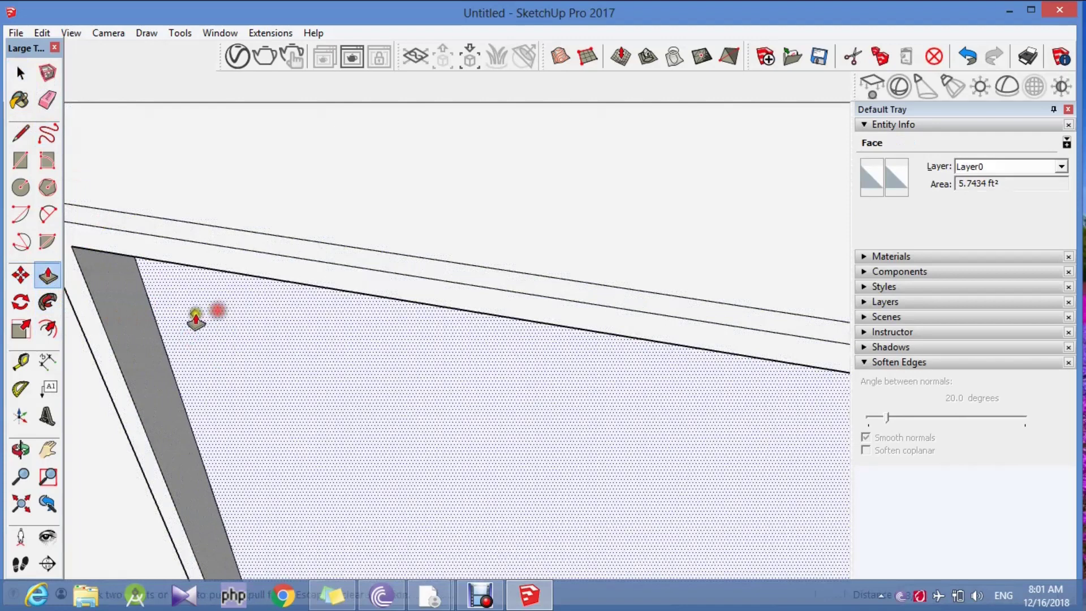
{"action": "scroll", "coordinate": [195, 299], "scroll_direction": "down", "scroll_amount": 3}
{"action": "scroll", "coordinate": [194, 297], "scroll_direction": "down", "scroll_amount": 3}
{"action": "scroll", "coordinate": [189, 291], "scroll_direction": "down", "scroll_amount": 2}
Orbit and zoom to view the whole door from its top corner.
{"action": "scroll", "coordinate": [181, 430], "scroll_direction": "down", "scroll_amount": 1}
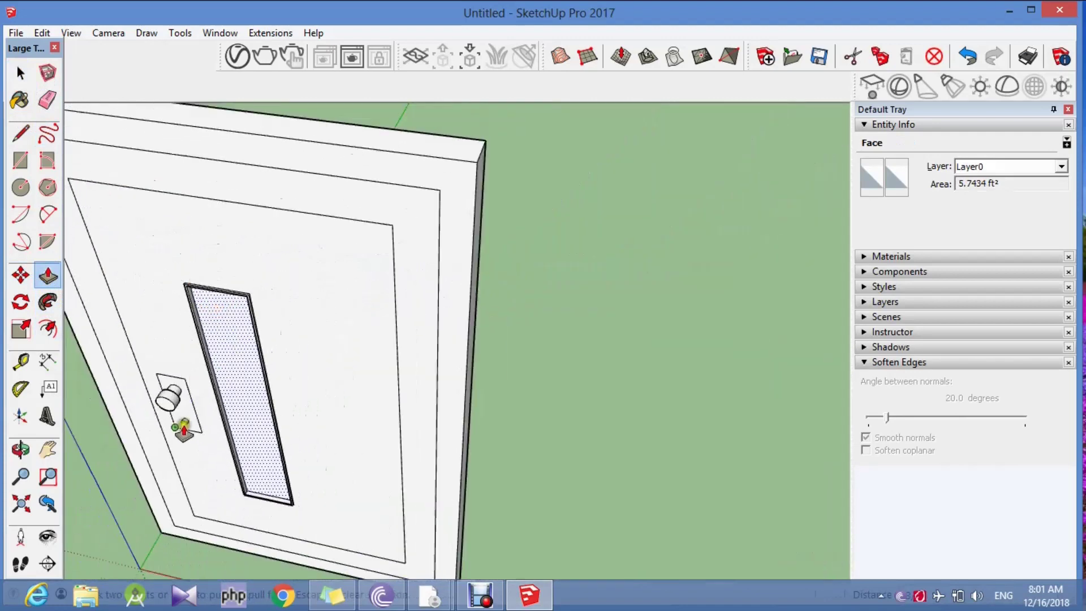
{"action": "mouse_move", "coordinate": [283, 306]}
{"action": "left_mouse_down"}
{"action": "mouse_move", "coordinate": [303, 315]}
{"action": "mouse_move", "coordinate": [230, 339]}
{"action": "left_mouse_up"}
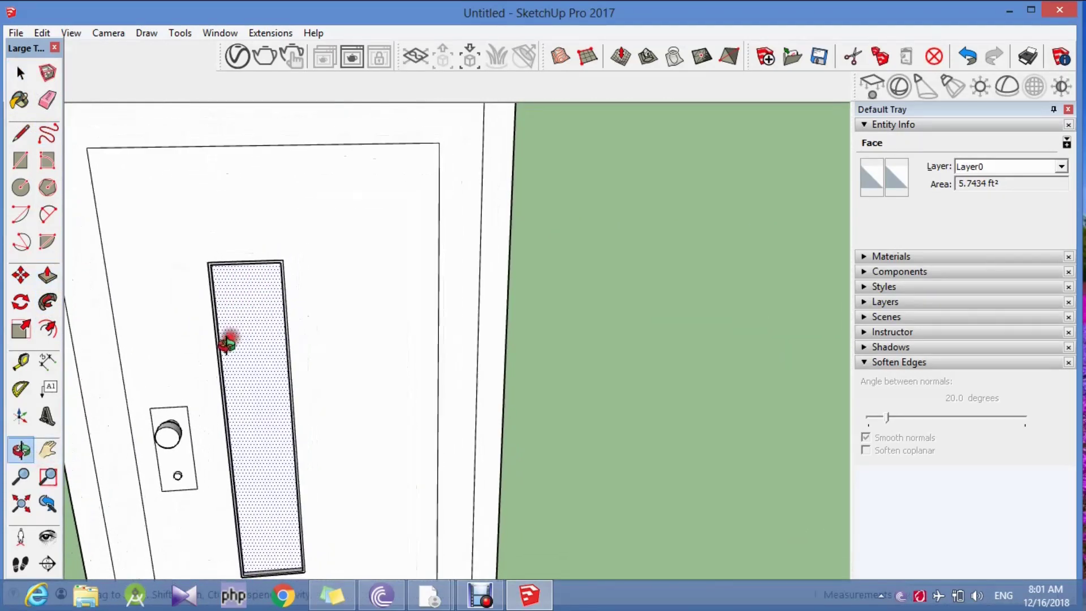
{"action": "scroll", "coordinate": [416, 298], "scroll_direction": "down", "scroll_amount": 2}
{"action": "left_click_drag", "start_coordinate": [371, 291], "coordinate": [295, 140]}
{"action": "scroll", "coordinate": [276, 237], "scroll_direction": "up", "scroll_amount": 4}
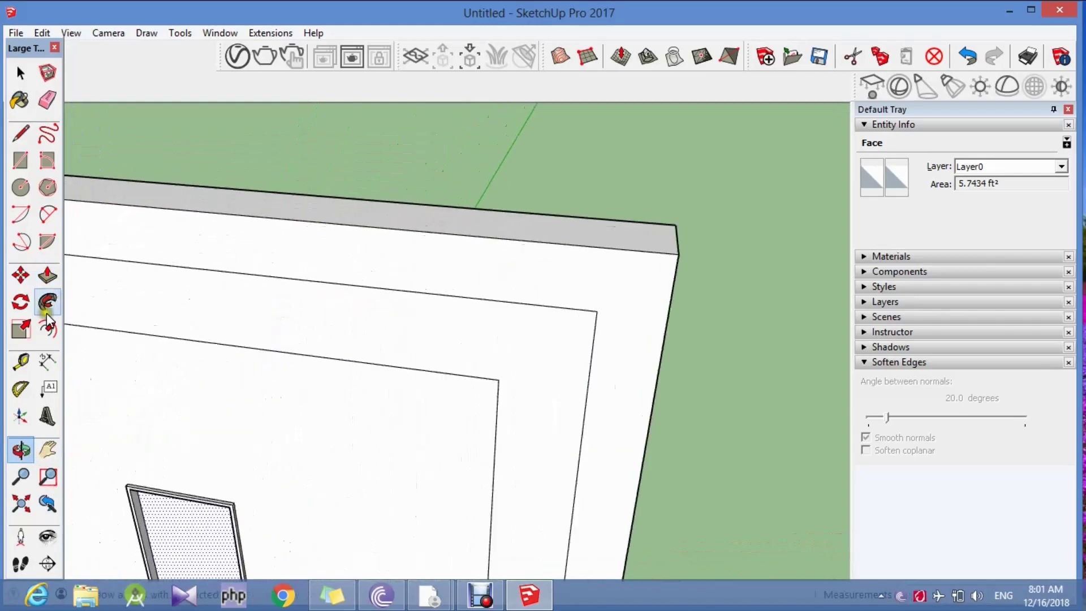
{"action": "left_click", "coordinate": [48, 276]}
Paint the frame band with Wood Veneer 01 from the Wood materials category.
{"action": "left_click", "coordinate": [19, 100]}
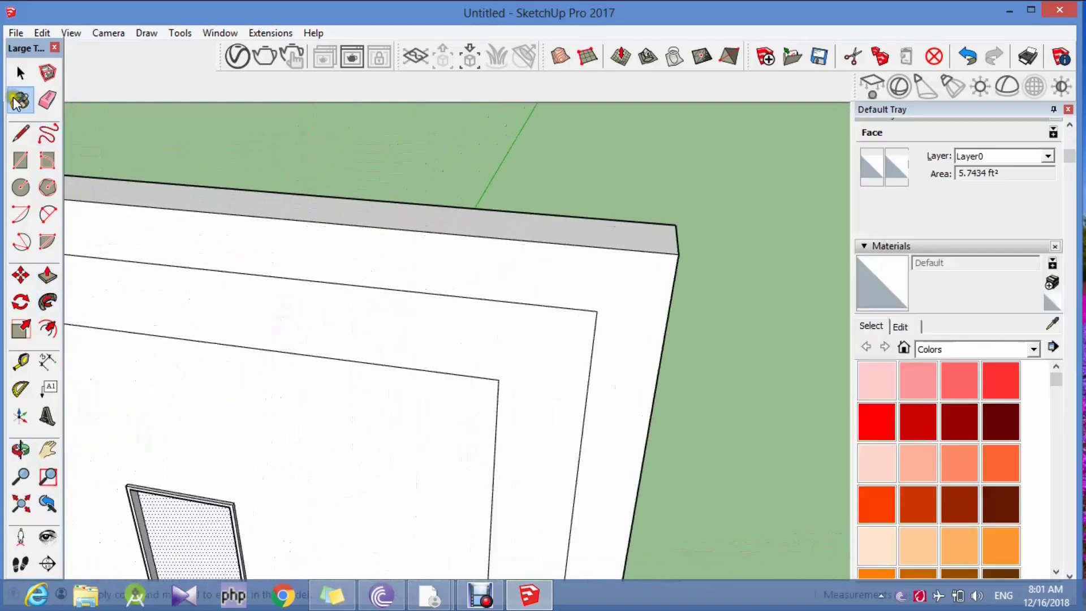
{"action": "left_click", "coordinate": [1026, 357]}
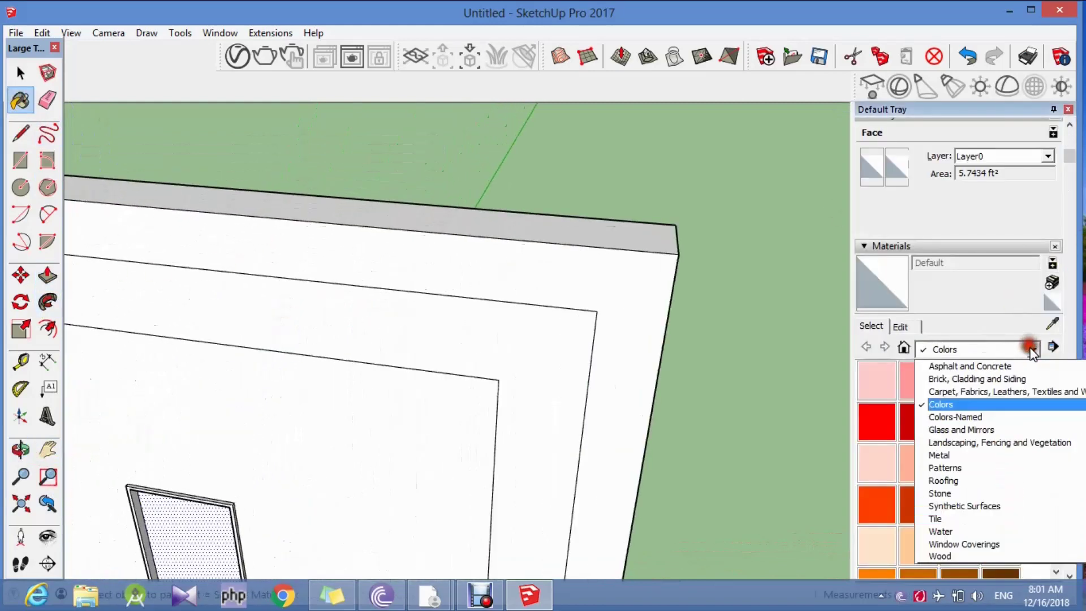
{"action": "scroll", "coordinate": [973, 441], "scroll_direction": "up", "scroll_amount": 1}
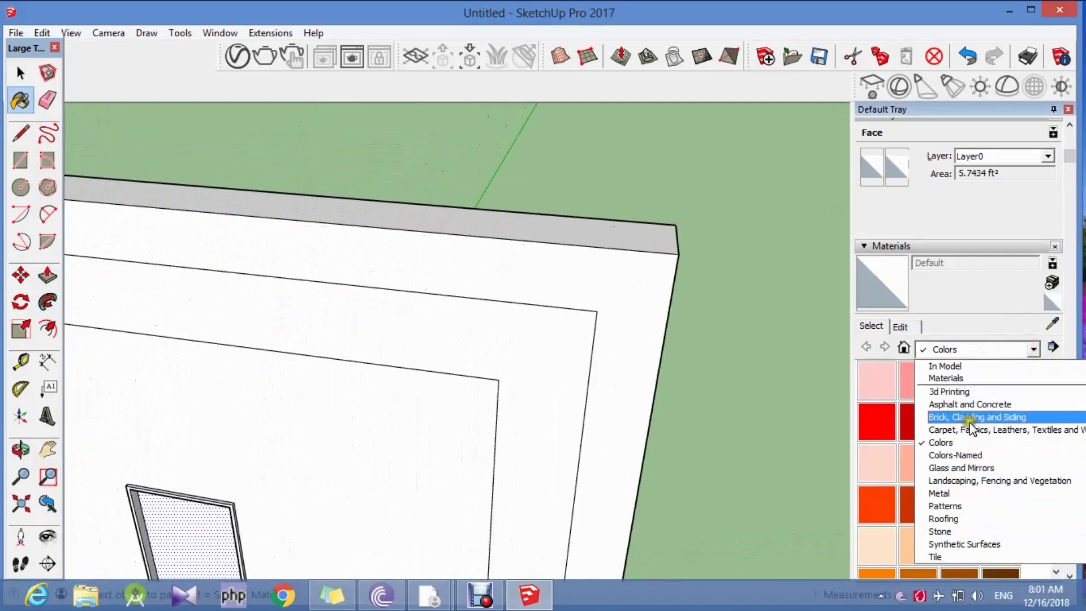
{"action": "left_click", "coordinate": [970, 431]}
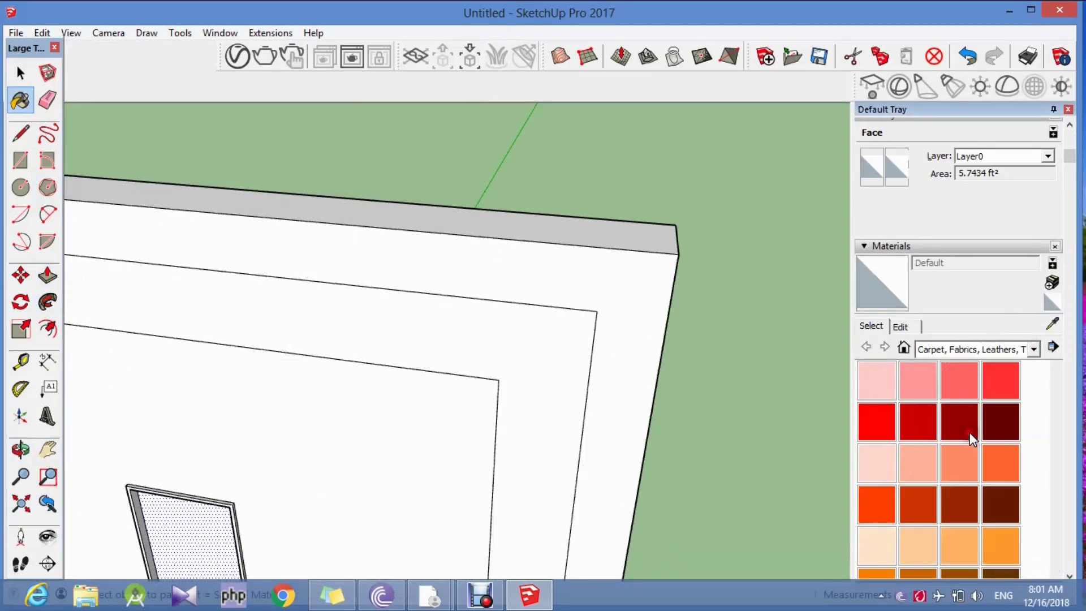
{"action": "left_click", "coordinate": [1033, 348]}
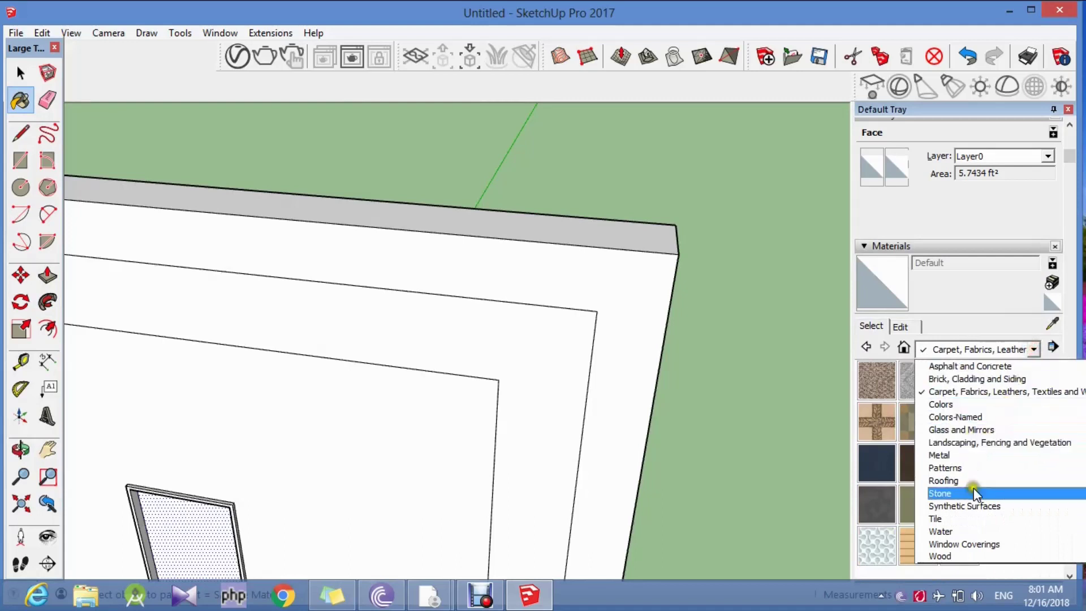
{"action": "left_click", "coordinate": [981, 556]}
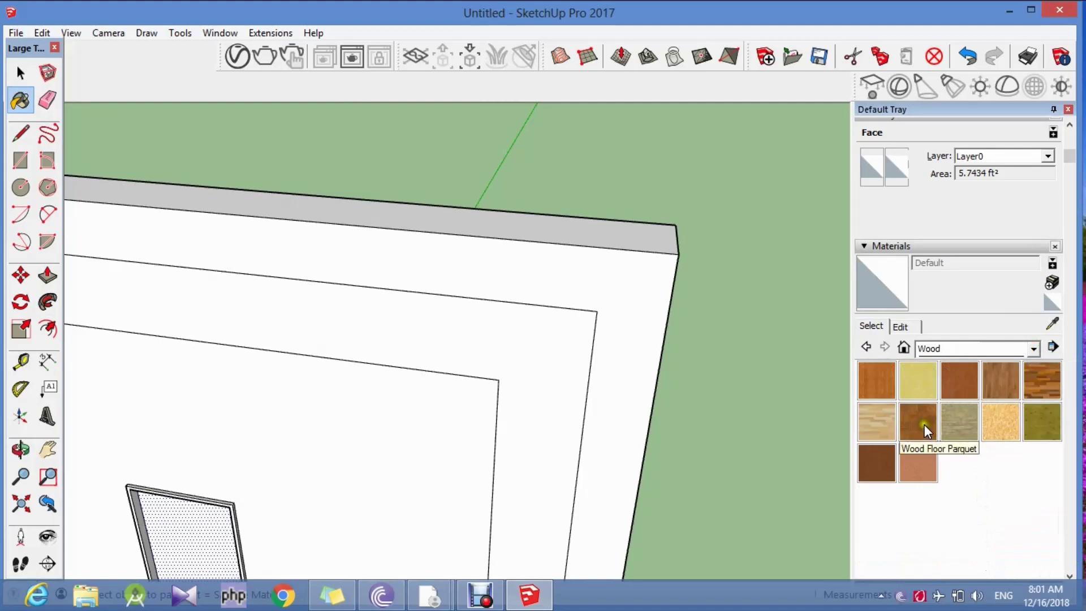
{"action": "left_click", "coordinate": [876, 461]}
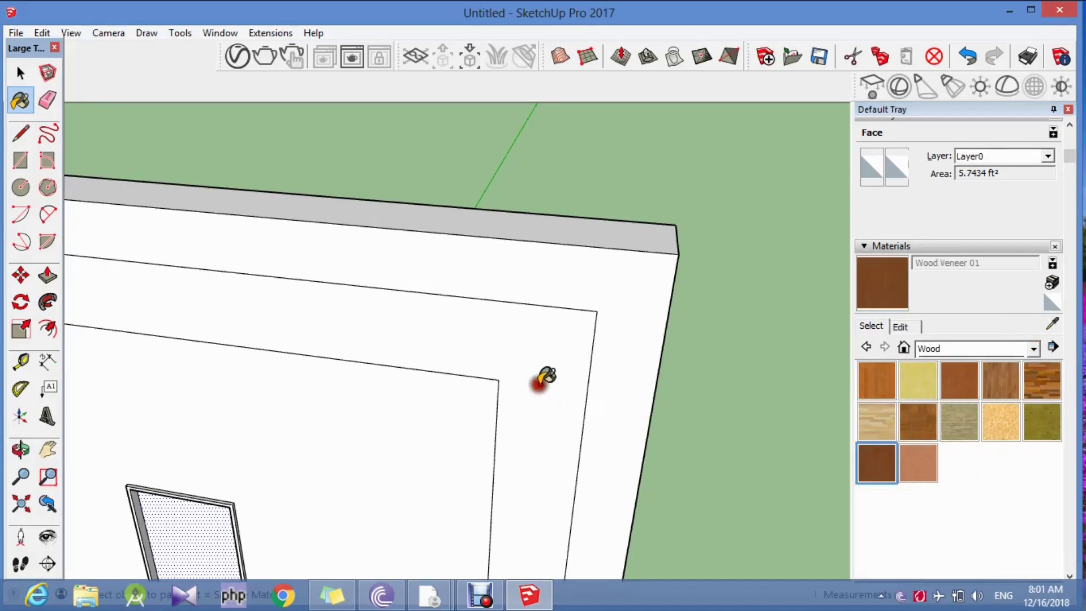
{"action": "left_click", "coordinate": [585, 382]}
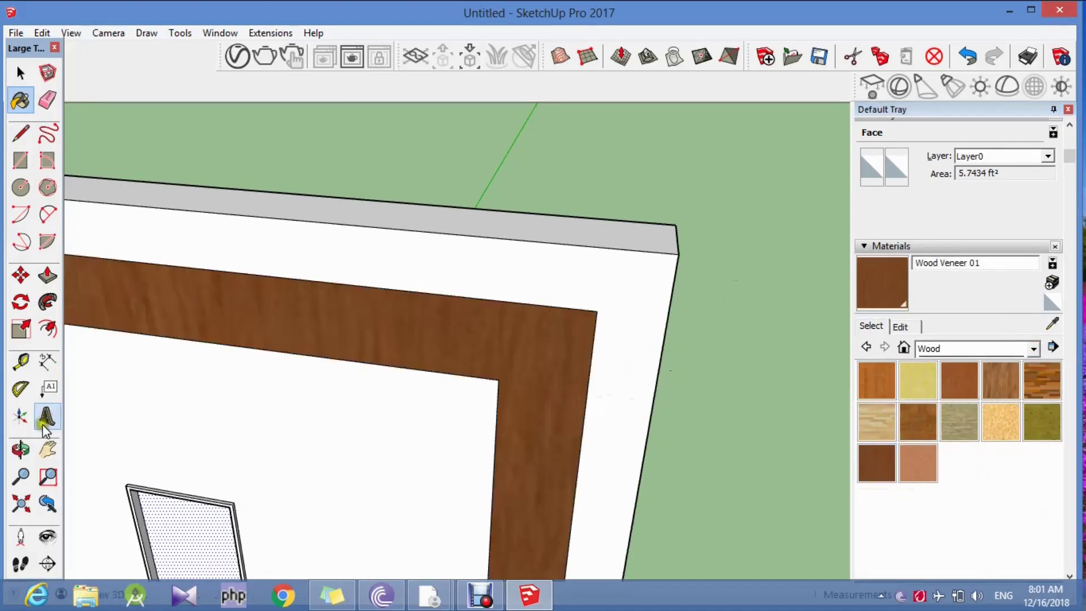
{"action": "left_click", "coordinate": [35, 444]}
{"action": "left_click_drag", "start_coordinate": [266, 447], "coordinate": [215, 310]}
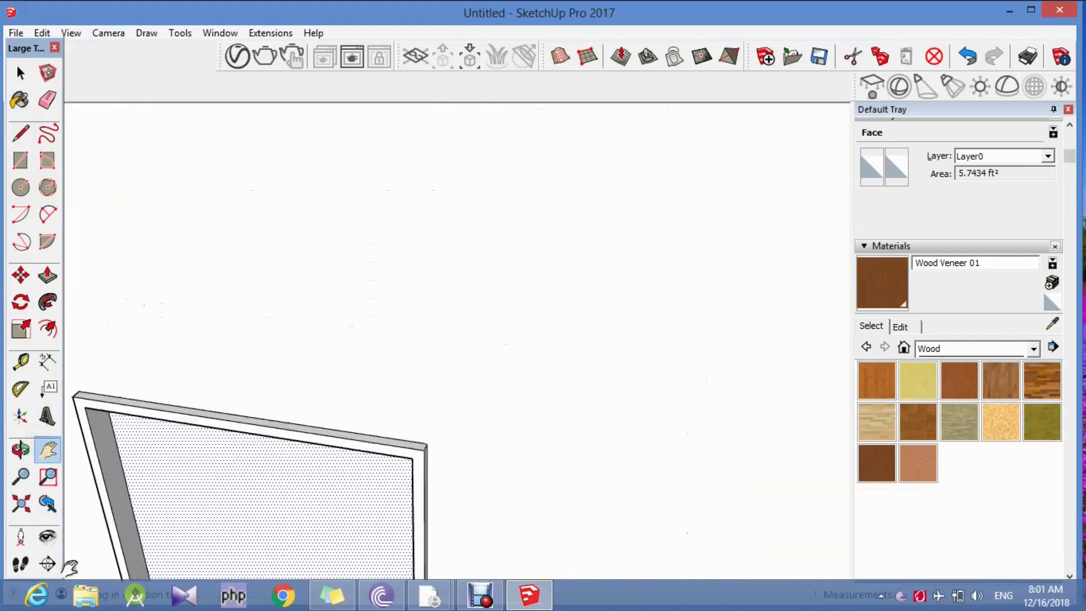
Select the glass slot's border face and push/pull it to a new depth.
{"action": "left_click", "coordinate": [20, 101]}
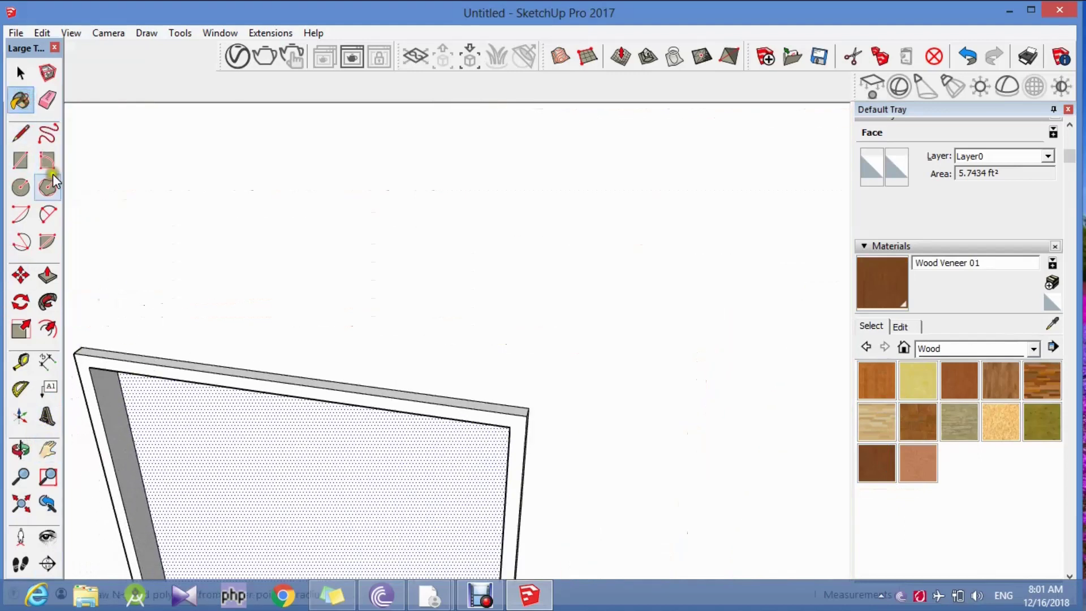
{"action": "left_click", "coordinate": [53, 279]}
{"action": "key", "text": "space"}
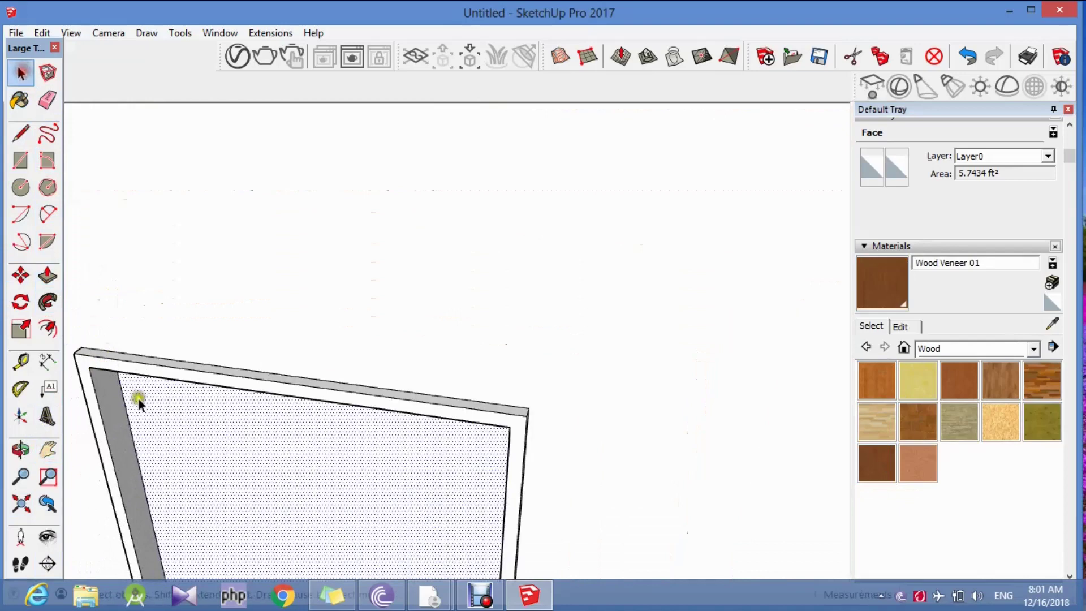
{"action": "left_click", "coordinate": [95, 437]}
{"action": "left_click", "coordinate": [103, 353]}
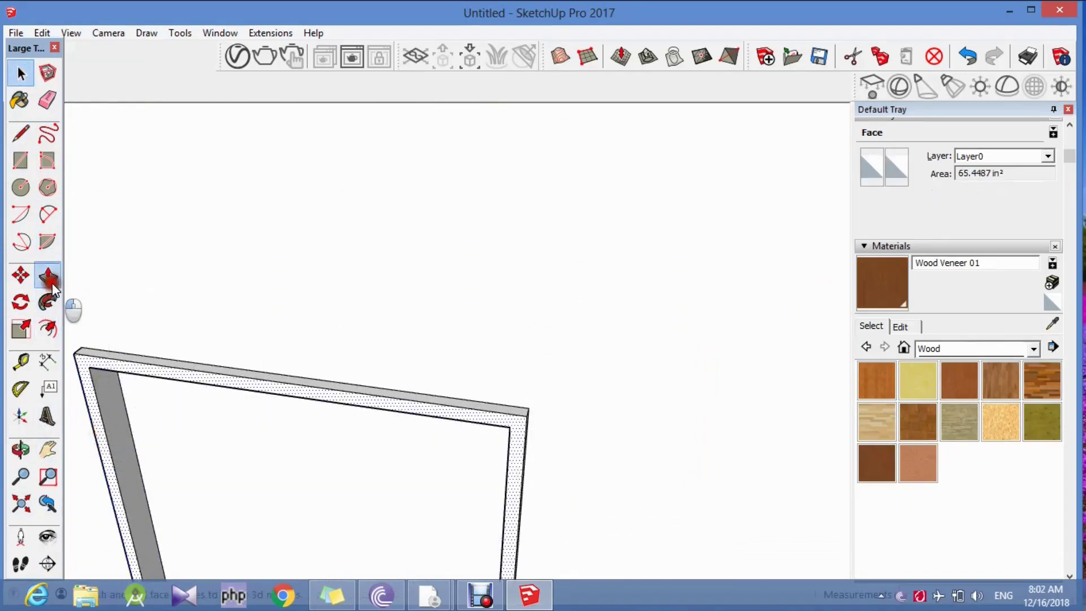
{"action": "left_click", "coordinate": [50, 278]}
{"action": "left_click", "coordinate": [96, 356]}
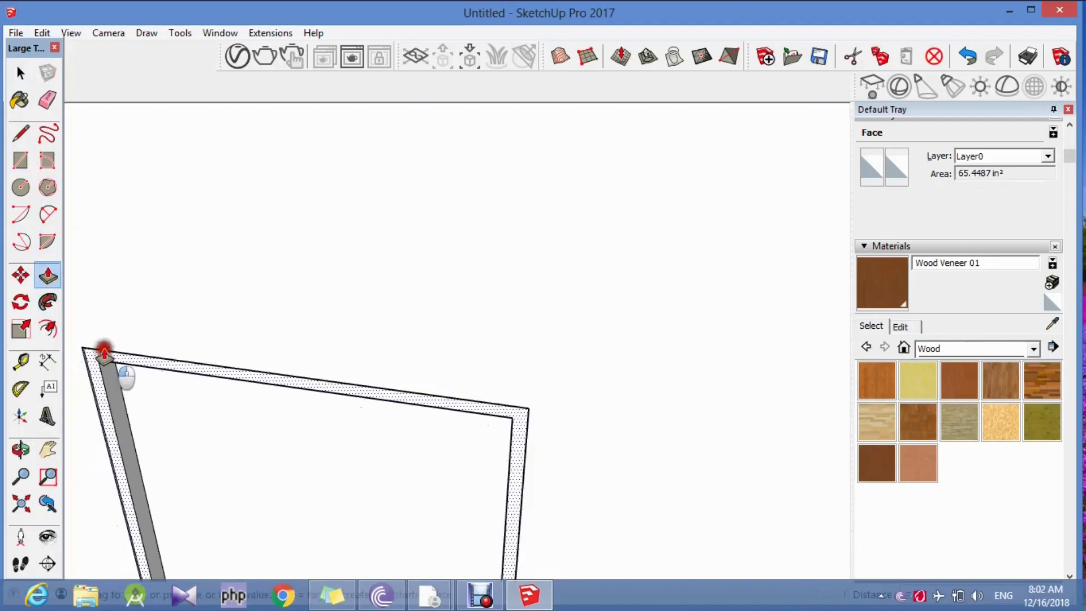
{"action": "left_click", "coordinate": [86, 325]}
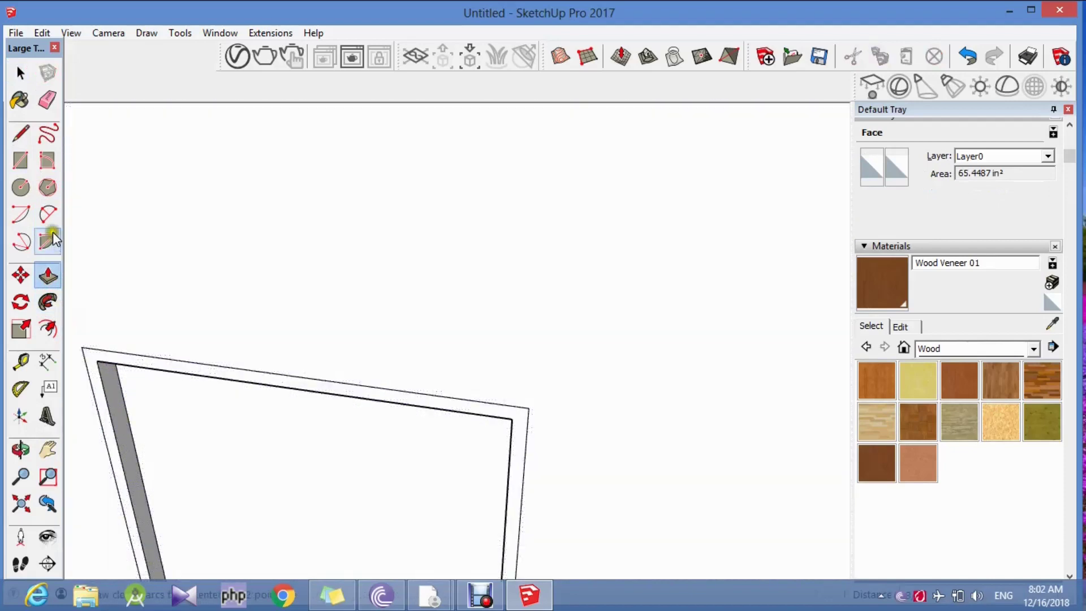
Paint the slot's border face with Wood Veneer 01.
{"action": "left_click", "coordinate": [49, 294]}
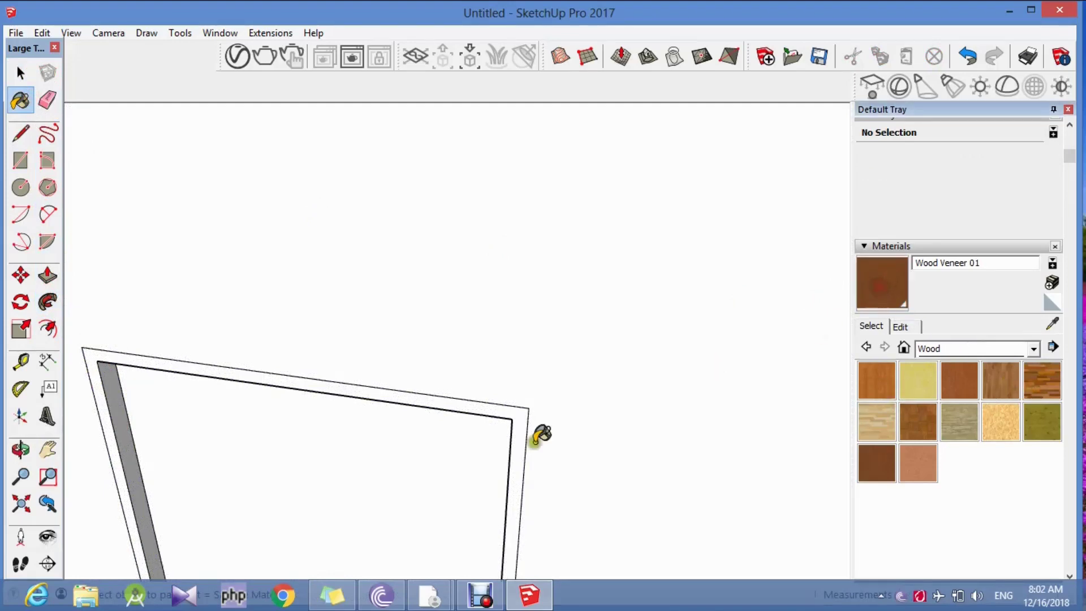
{"action": "left_click", "coordinate": [298, 380]}
{"action": "scroll", "coordinate": [169, 456], "scroll_direction": "up", "scroll_amount": 3}
{"action": "scroll", "coordinate": [170, 456], "scroll_direction": "up", "scroll_amount": 2}
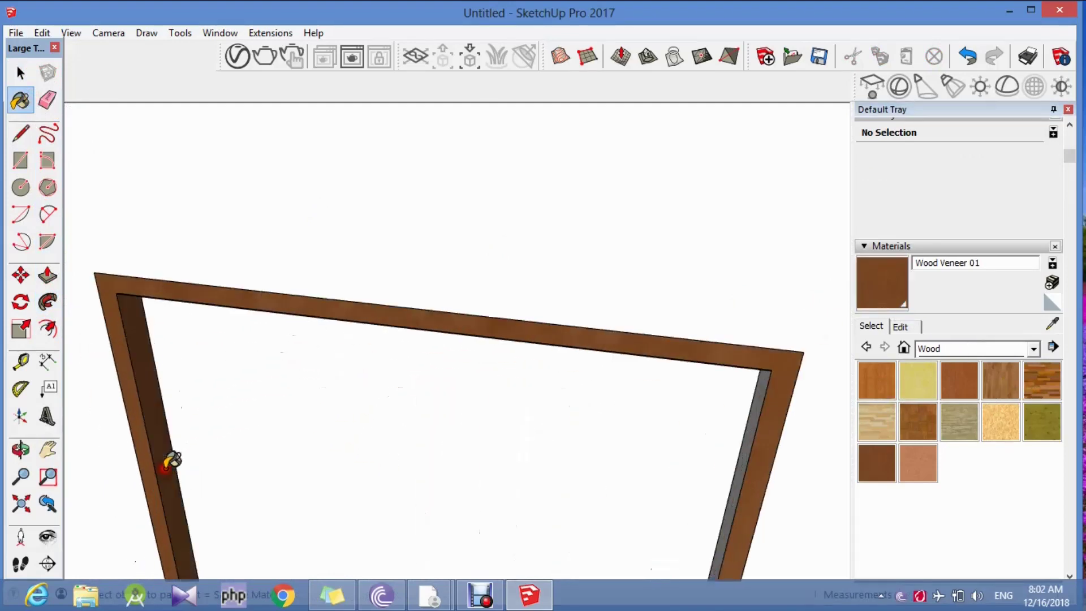
{"action": "scroll", "coordinate": [226, 375], "scroll_direction": "down", "scroll_amount": 5}
{"action": "scroll", "coordinate": [226, 374], "scroll_direction": "down", "scroll_amount": 2}
{"action": "scroll", "coordinate": [257, 557], "scroll_direction": "up", "scroll_amount": 1}
{"action": "scroll", "coordinate": [257, 557], "scroll_direction": "up", "scroll_amount": 3}
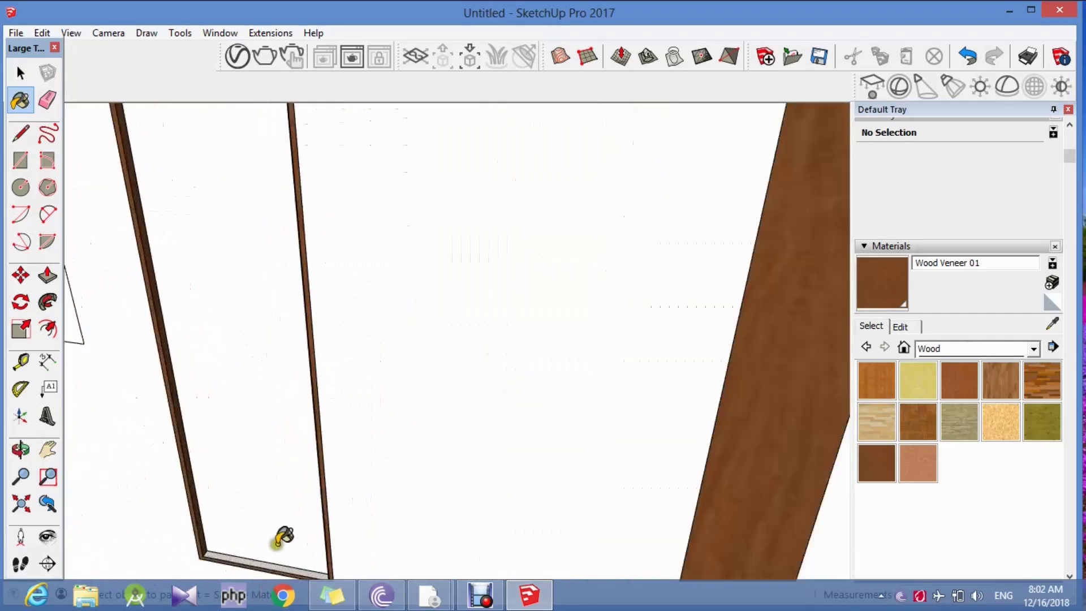
{"action": "scroll", "coordinate": [278, 534], "scroll_direction": "up", "scroll_amount": 2}
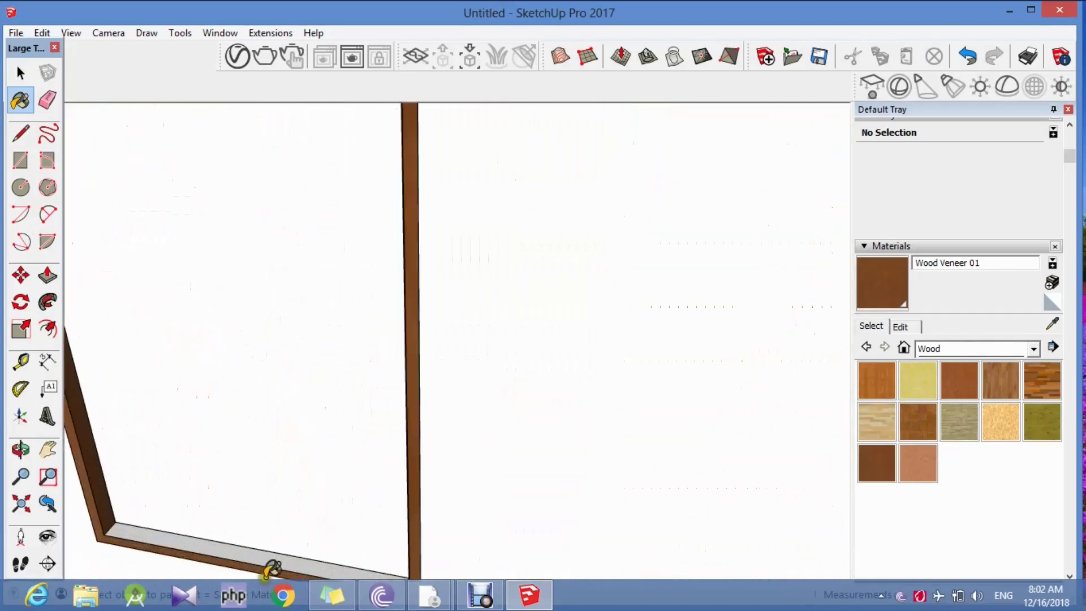
Orbit and zoom to check the veneered slot frame from another angle.
{"action": "left_click", "coordinate": [20, 450]}
{"action": "mouse_move", "coordinate": [456, 451]}
{"action": "left_mouse_down"}
{"action": "mouse_move", "coordinate": [590, 439]}
{"action": "mouse_move", "coordinate": [577, 332]}
{"action": "mouse_move", "coordinate": [553, 332]}
{"action": "left_mouse_up"}
{"action": "scroll", "coordinate": [589, 440], "scroll_direction": "down", "scroll_amount": 3}
{"action": "scroll", "coordinate": [558, 468], "scroll_direction": "down", "scroll_amount": 3}
{"action": "scroll", "coordinate": [577, 332], "scroll_direction": "down", "scroll_amount": 2}
{"action": "scroll", "coordinate": [552, 331], "scroll_direction": "up", "scroll_amount": 5}
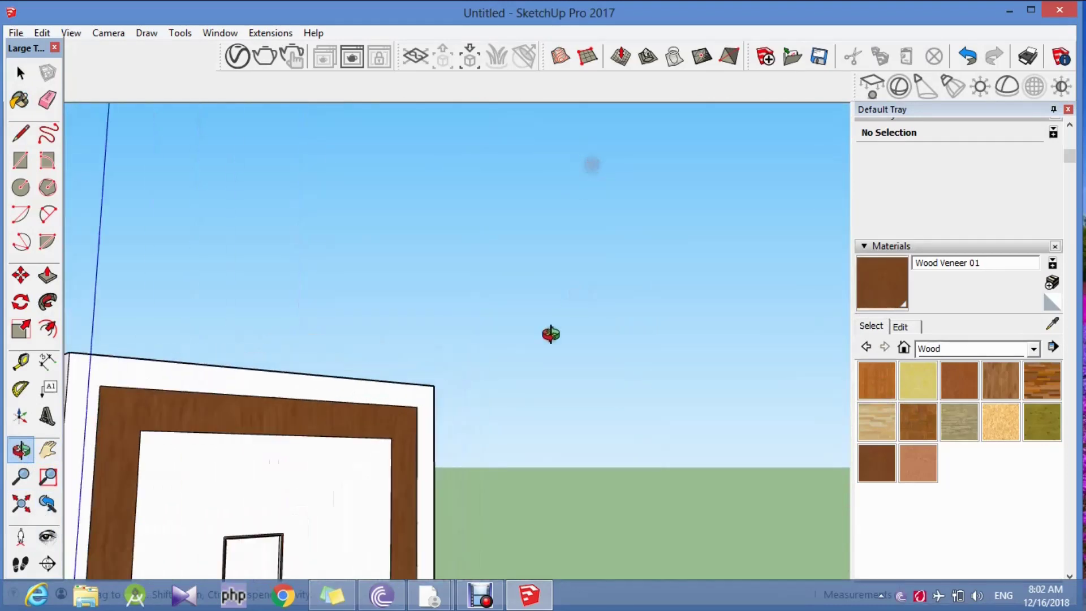
{"action": "scroll", "coordinate": [220, 543], "scroll_direction": "up", "scroll_amount": 1}
{"action": "scroll", "coordinate": [283, 568], "scroll_direction": "up", "scroll_amount": 3}
Paint the slot frame's three inner side faces with wood veneer.
{"action": "mouse_move", "coordinate": [307, 544]}
{"action": "left_mouse_down"}
{"action": "mouse_move", "coordinate": [446, 383]}
{"action": "mouse_move", "coordinate": [109, 222]}
{"action": "left_mouse_up"}
{"action": "left_click", "coordinate": [26, 110]}
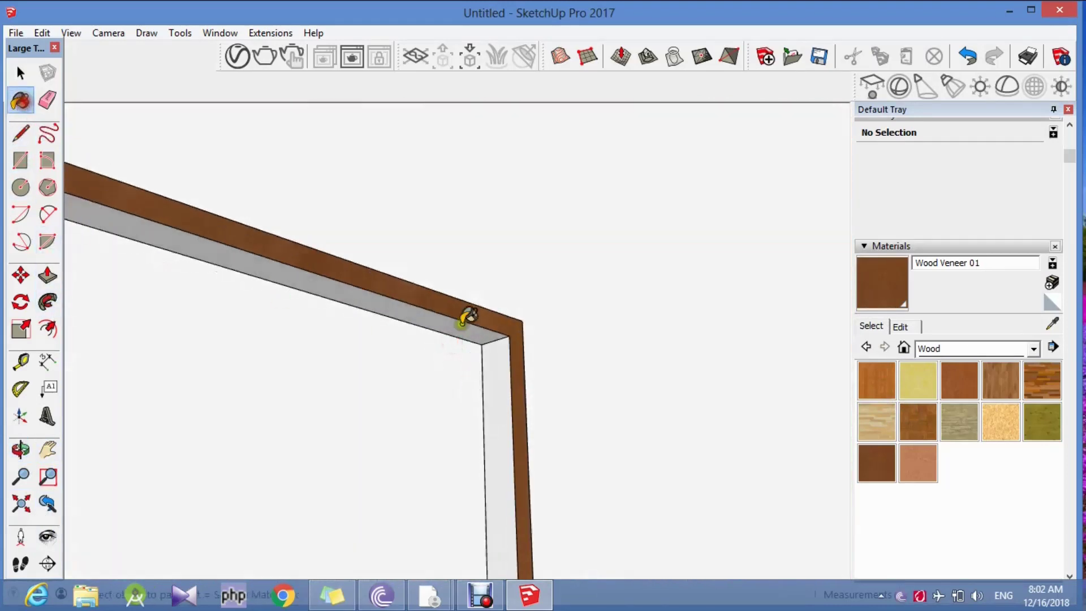
{"action": "left_click", "coordinate": [489, 362]}
{"action": "left_click", "coordinate": [473, 333]}
{"action": "scroll", "coordinate": [440, 354], "scroll_direction": "down", "scroll_amount": 2}
{"action": "scroll", "coordinate": [440, 354], "scroll_direction": "down", "scroll_amount": 3}
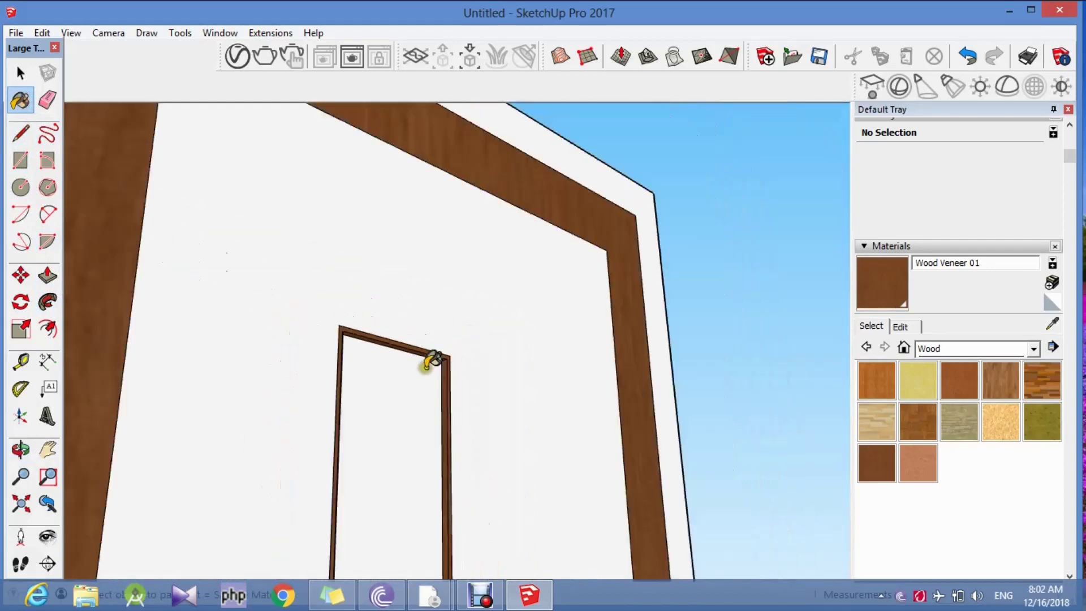
{"action": "scroll", "coordinate": [431, 363], "scroll_direction": "down", "scroll_amount": 3}
Pull the wood frame out into a thick block, then undo it.
{"action": "left_click", "coordinate": [21, 450]}
{"action": "mouse_move", "coordinate": [534, 330]}
{"action": "left_mouse_down"}
{"action": "mouse_move", "coordinate": [328, 574]}
{"action": "mouse_move", "coordinate": [380, 351]}
{"action": "mouse_move", "coordinate": [418, 399]}
{"action": "left_mouse_up"}
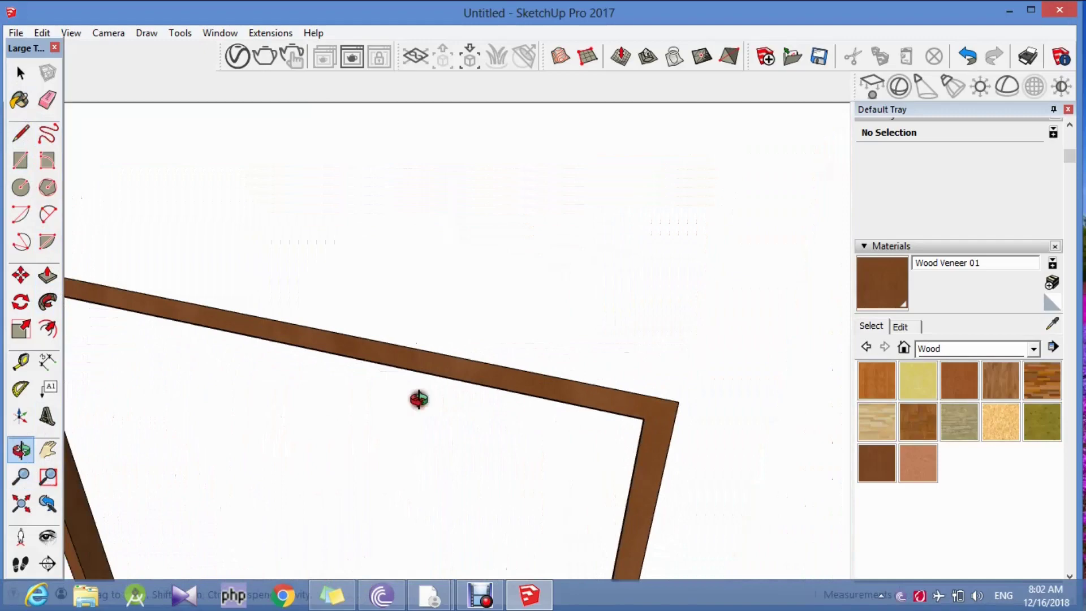
{"action": "left_click", "coordinate": [48, 276]}
{"action": "left_click", "coordinate": [138, 329]}
{"action": "scroll", "coordinate": [475, 296], "scroll_direction": "down", "scroll_amount": 2}
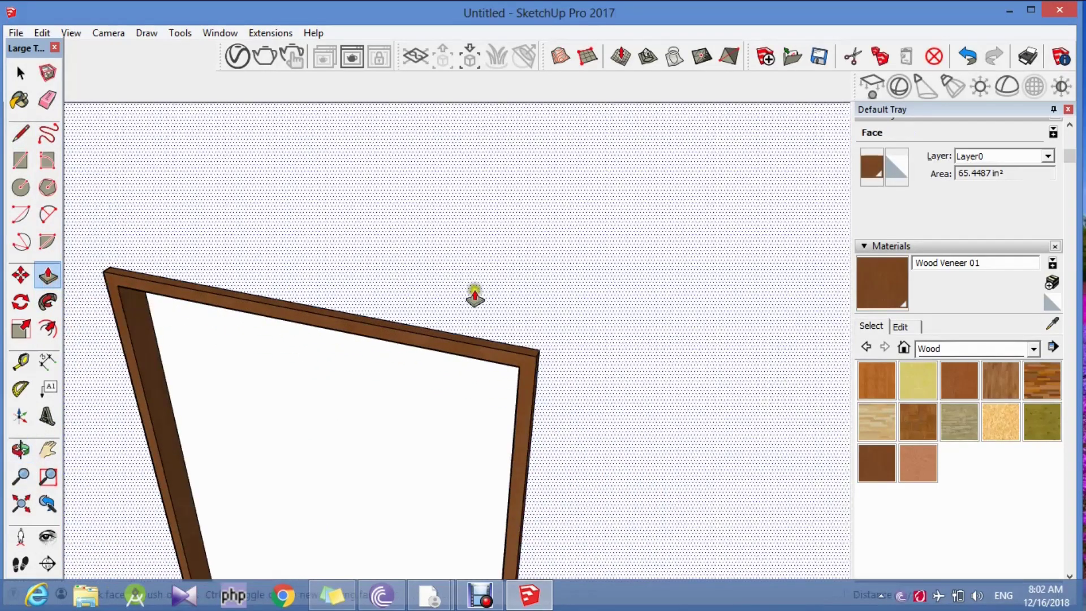
{"action": "scroll", "coordinate": [475, 297], "scroll_direction": "down", "scroll_amount": 3}
{"action": "scroll", "coordinate": [487, 294], "scroll_direction": "down", "scroll_amount": 3}
{"action": "scroll", "coordinate": [481, 308], "scroll_direction": "down", "scroll_amount": 2}
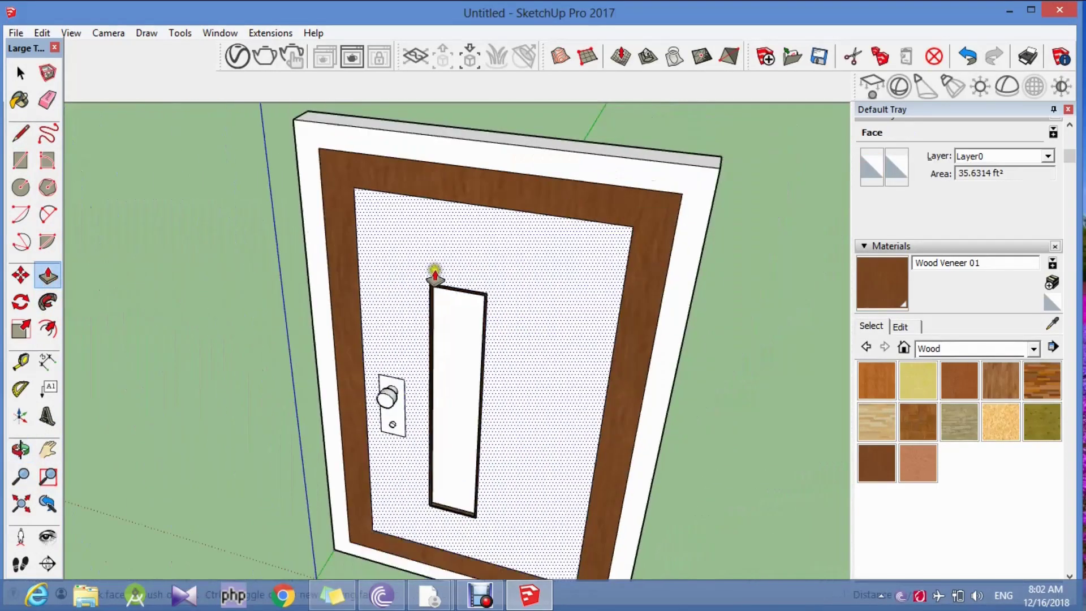
{"action": "scroll", "coordinate": [497, 181], "scroll_direction": "up", "scroll_amount": 2}
{"action": "left_click_drag", "start_coordinate": [453, 233], "coordinate": [409, 278]}
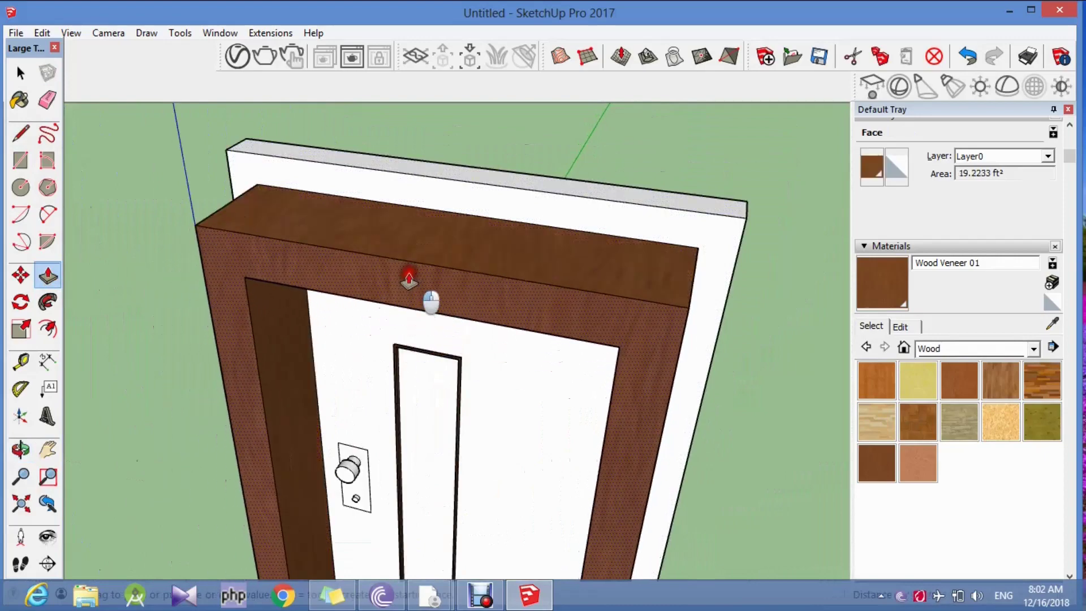
{"action": "key", "text": "ctrl+z"}
{"action": "scroll", "coordinate": [421, 340], "scroll_direction": "up", "scroll_amount": 2}
{"action": "scroll", "coordinate": [390, 379], "scroll_direction": "up", "scroll_amount": 3}
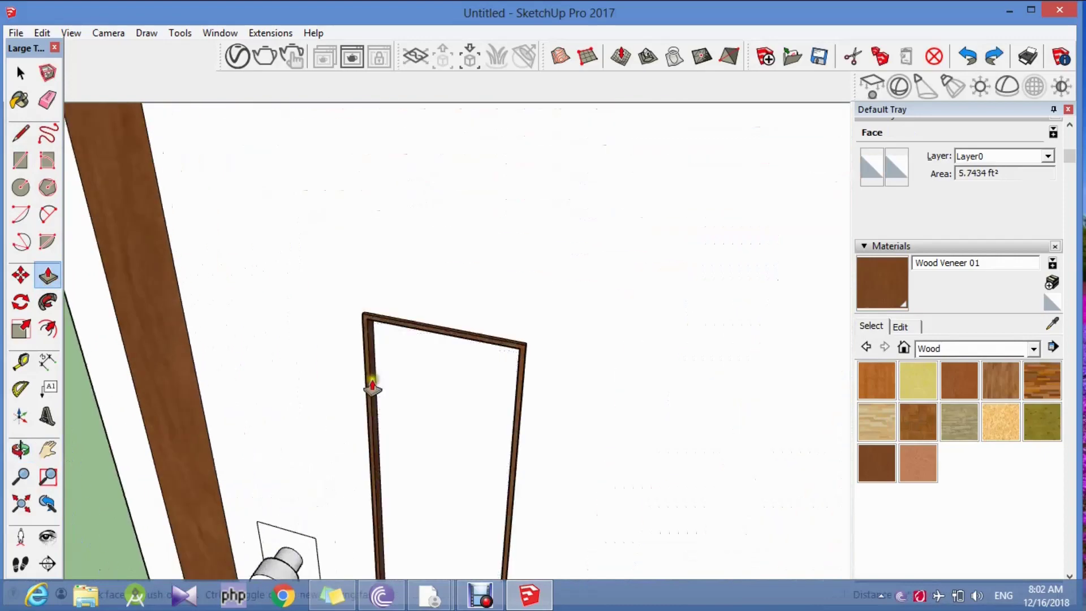
From behind the door, push the back board in to make it much thinner.
{"action": "left_click", "coordinate": [188, 400]}
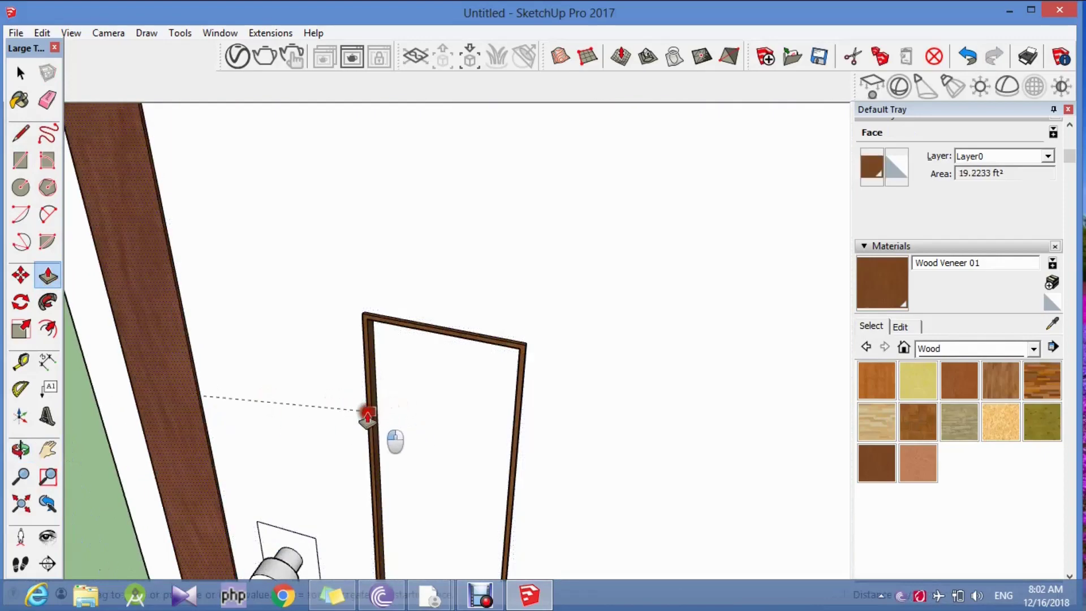
{"action": "scroll", "coordinate": [434, 329], "scroll_direction": "down", "scroll_amount": 3}
{"action": "scroll", "coordinate": [444, 310], "scroll_direction": "down", "scroll_amount": 2}
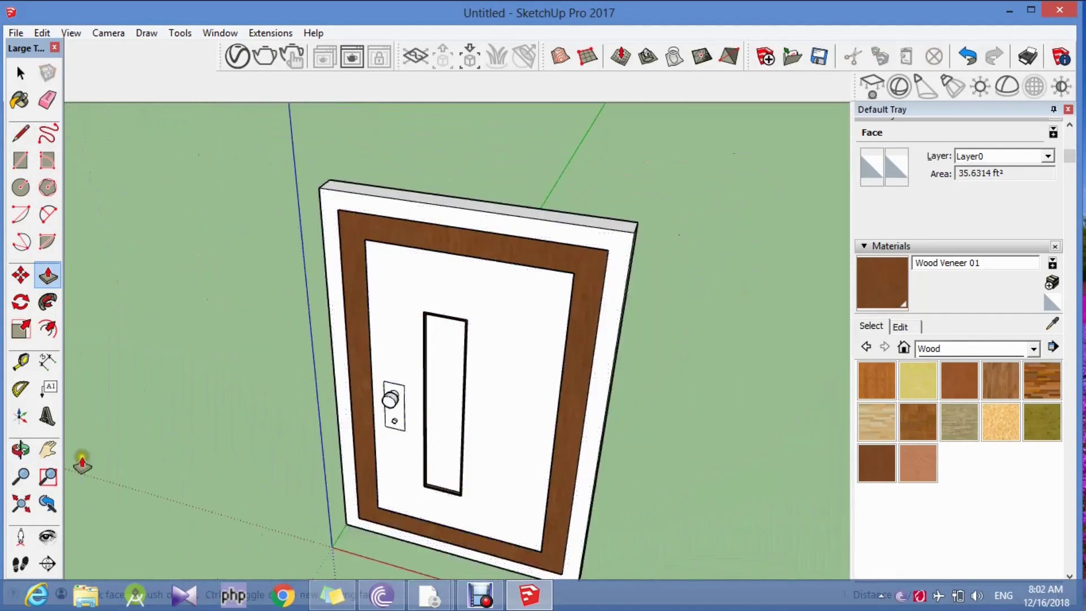
{"action": "left_click", "coordinate": [33, 454]}
{"action": "mouse_move", "coordinate": [630, 291]}
{"action": "left_mouse_down"}
{"action": "mouse_move", "coordinate": [673, 290]}
{"action": "mouse_move", "coordinate": [485, 291]}
{"action": "mouse_move", "coordinate": [102, 249]}
{"action": "left_mouse_up"}
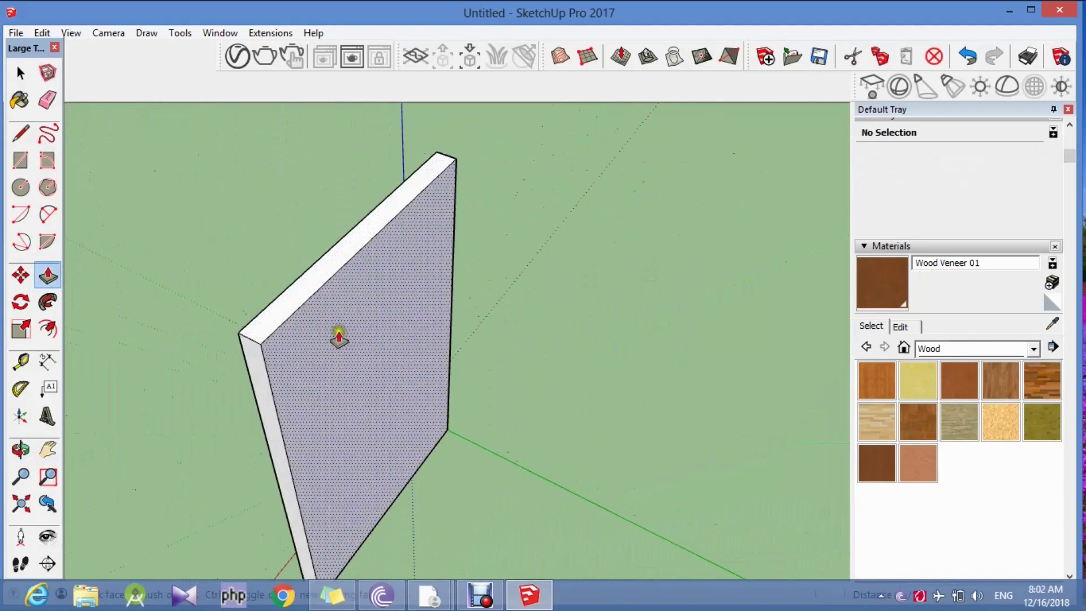
{"action": "left_click", "coordinate": [382, 344]}
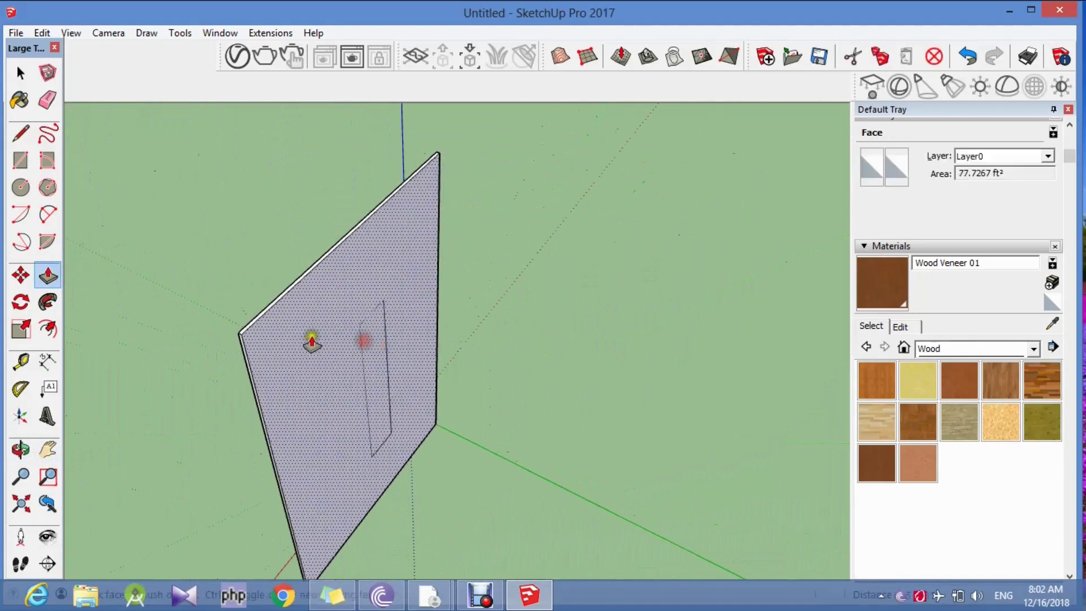
{"action": "left_click", "coordinate": [328, 378]}
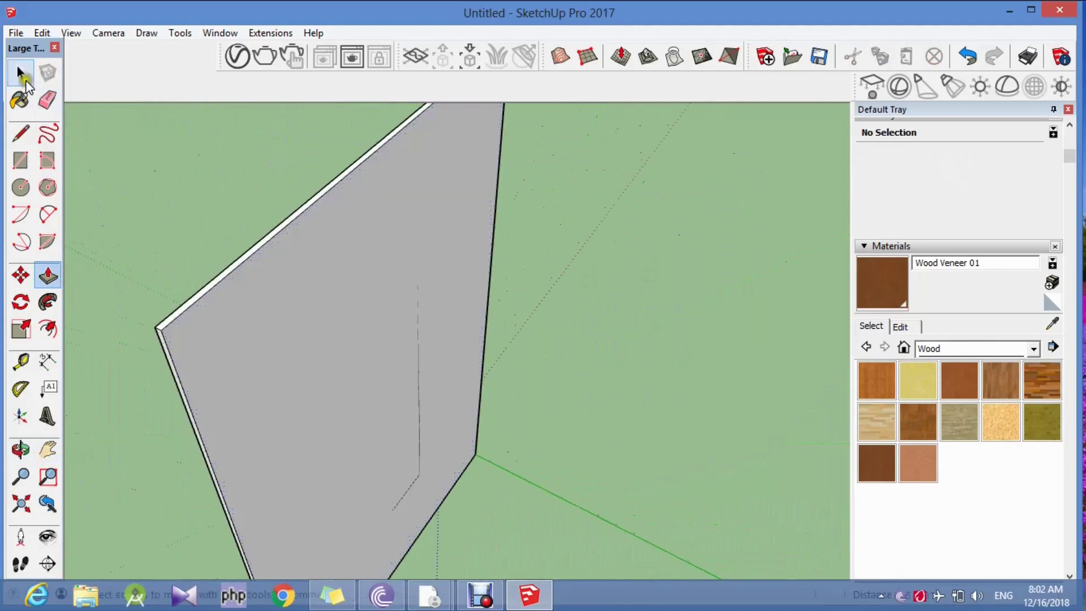
Undo the board extrusion, then select the whole door and make it Component#1.
{"action": "left_click", "coordinate": [266, 326]}
{"action": "key", "text": "ctrl+z"}
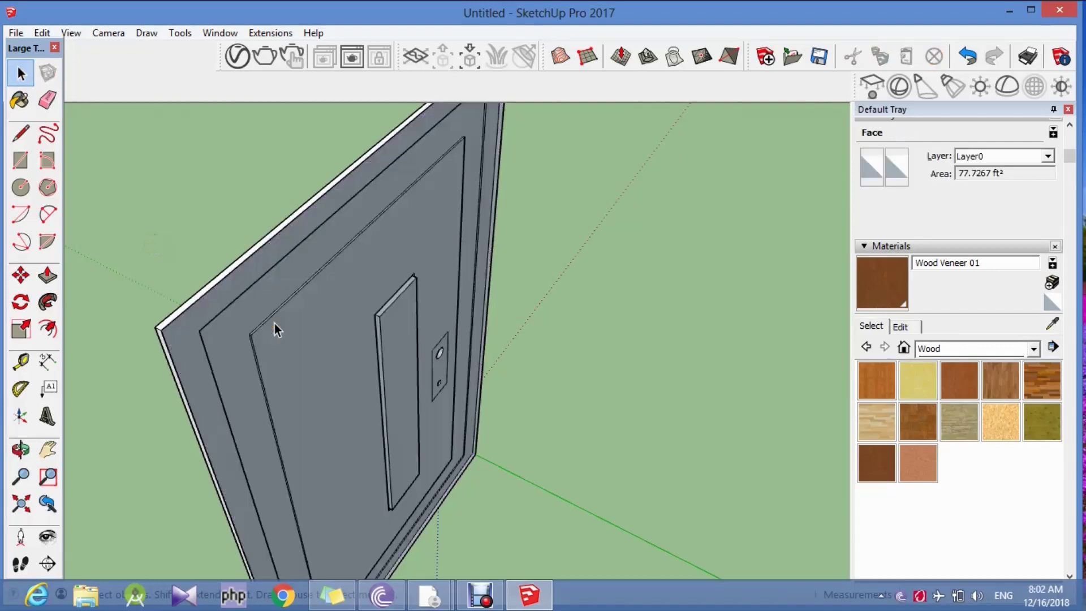
{"action": "left_click", "coordinate": [273, 324]}
{"action": "triple_click", "coordinate": [273, 326]}
{"action": "right_click", "coordinate": [272, 324]}
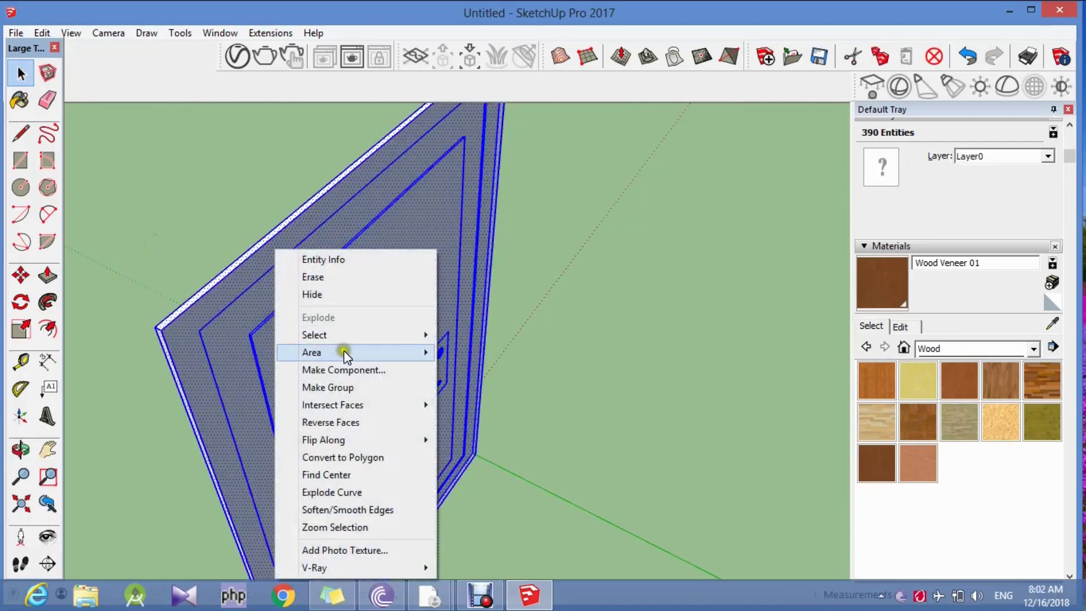
{"action": "left_click", "coordinate": [389, 379]}
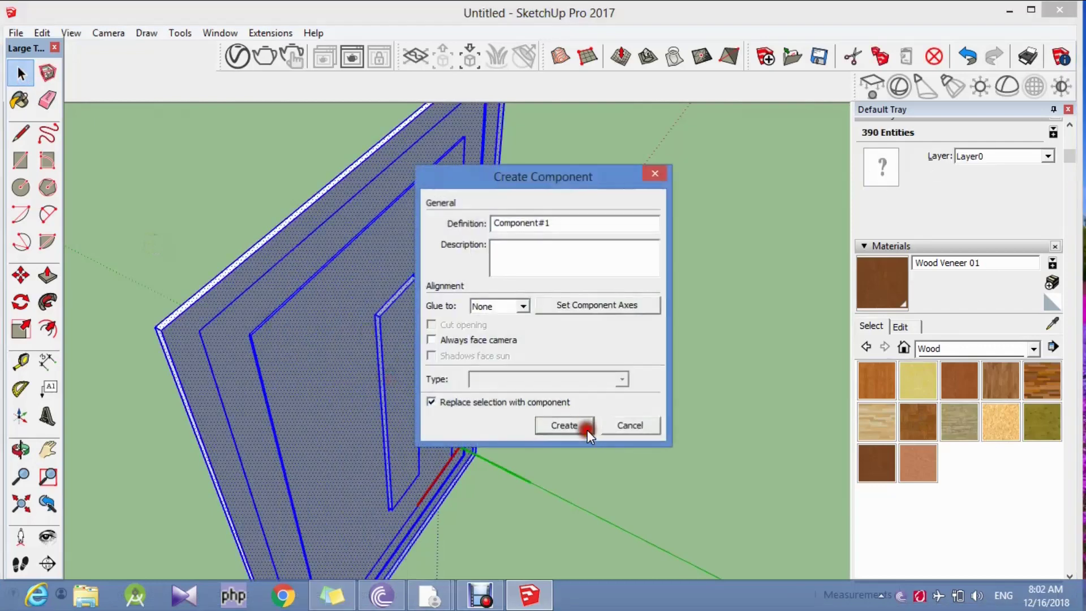
{"action": "left_click", "coordinate": [585, 428]}
{"action": "left_click", "coordinate": [320, 297]}
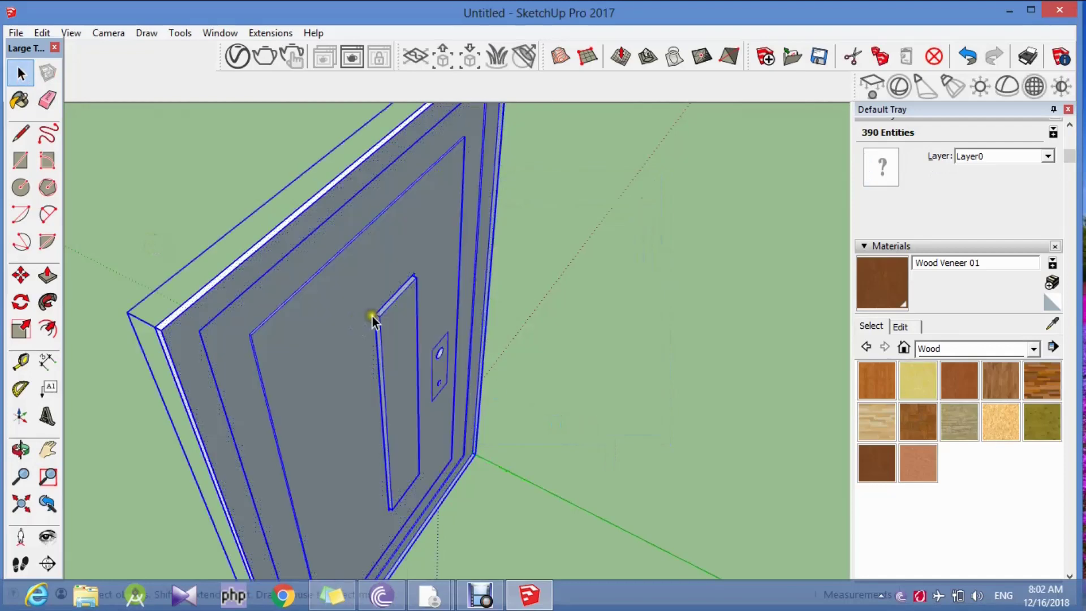
Copy the door with Move and Ctrl, placing the copy to the right.
{"action": "left_click", "coordinate": [23, 277]}
{"action": "left_click", "coordinate": [233, 337]}
{"action": "key", "text": "ctrl"}
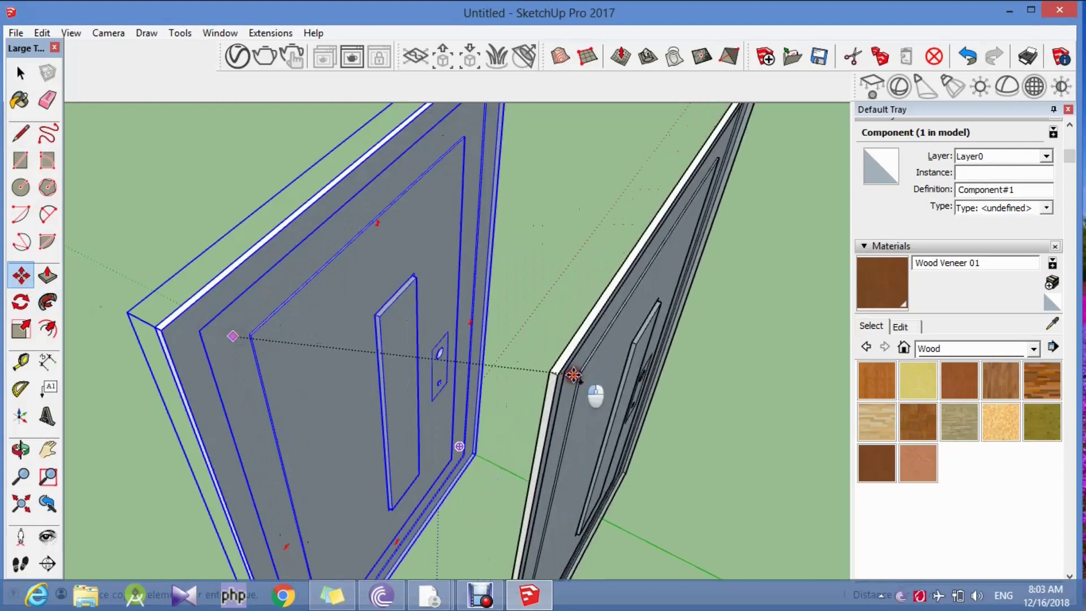
{"action": "left_click", "coordinate": [573, 375]}
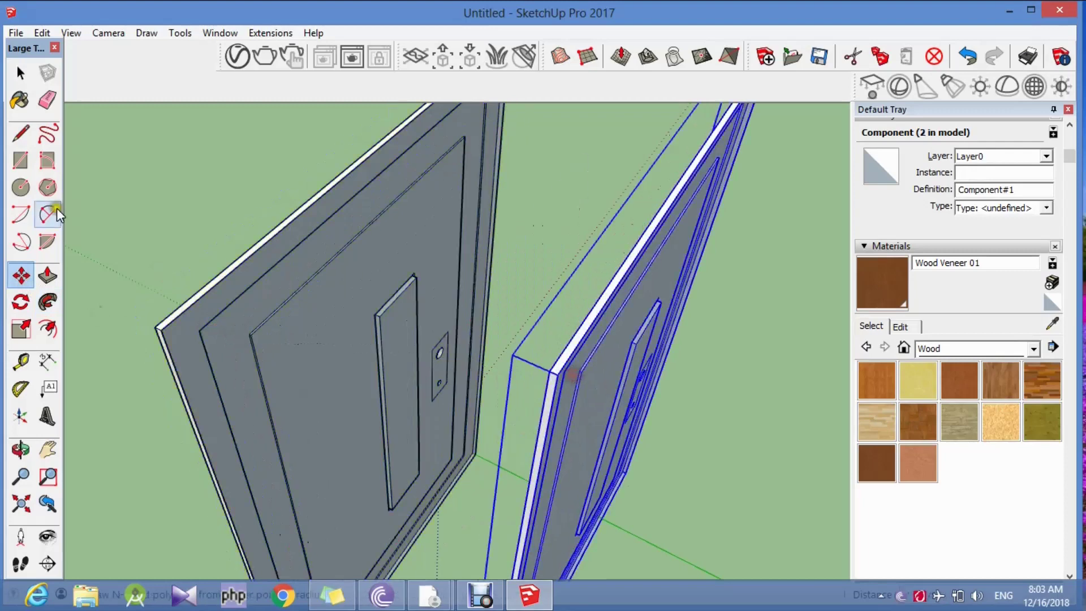
Flip the door copy along the component's green axis.
{"action": "left_click", "coordinate": [20, 72]}
{"action": "right_click", "coordinate": [573, 346]}
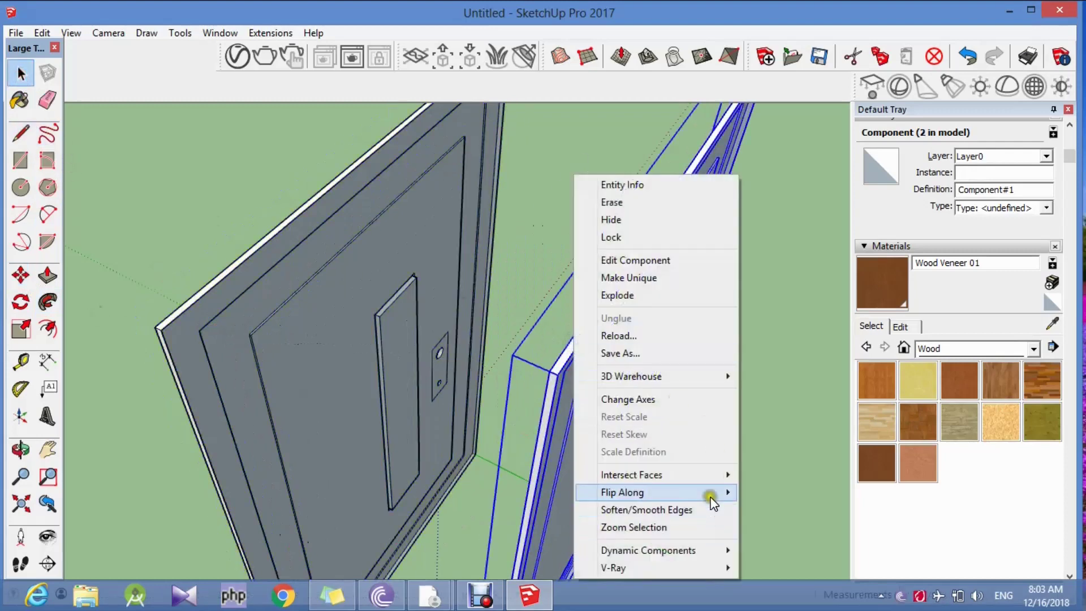
{"action": "mouse_move", "coordinate": [622, 492]}
{"action": "left_click", "coordinate": [792, 501]}
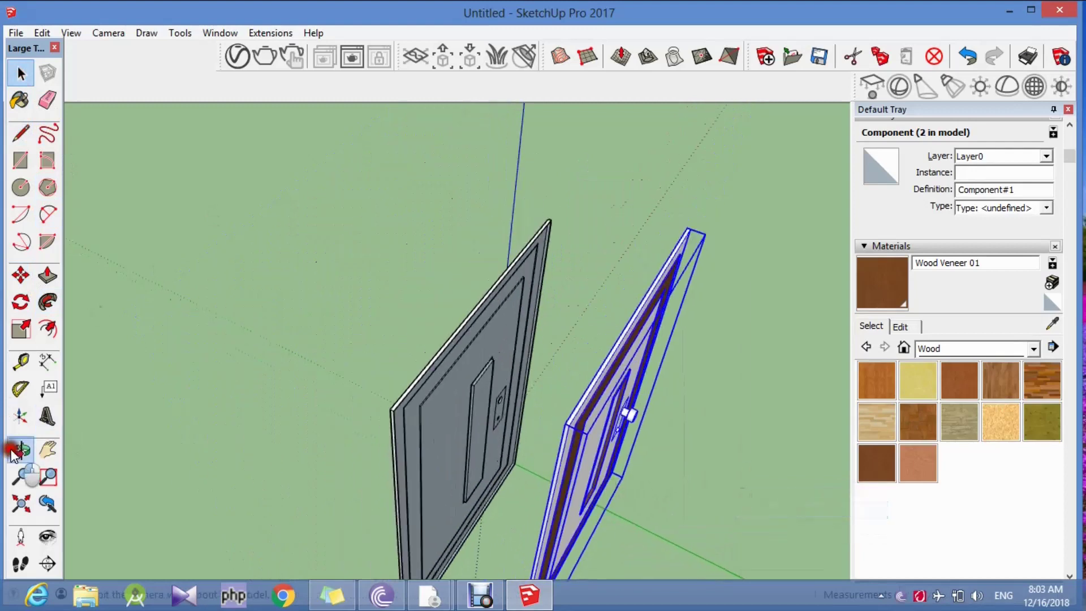
Snap the mirrored copy's top corner onto the original door's back corner.
{"action": "left_click", "coordinate": [20, 449]}
{"action": "left_click_drag", "start_coordinate": [170, 396], "coordinate": [332, 432]}
{"action": "scroll", "coordinate": [322, 458], "scroll_direction": "up", "scroll_amount": 3}
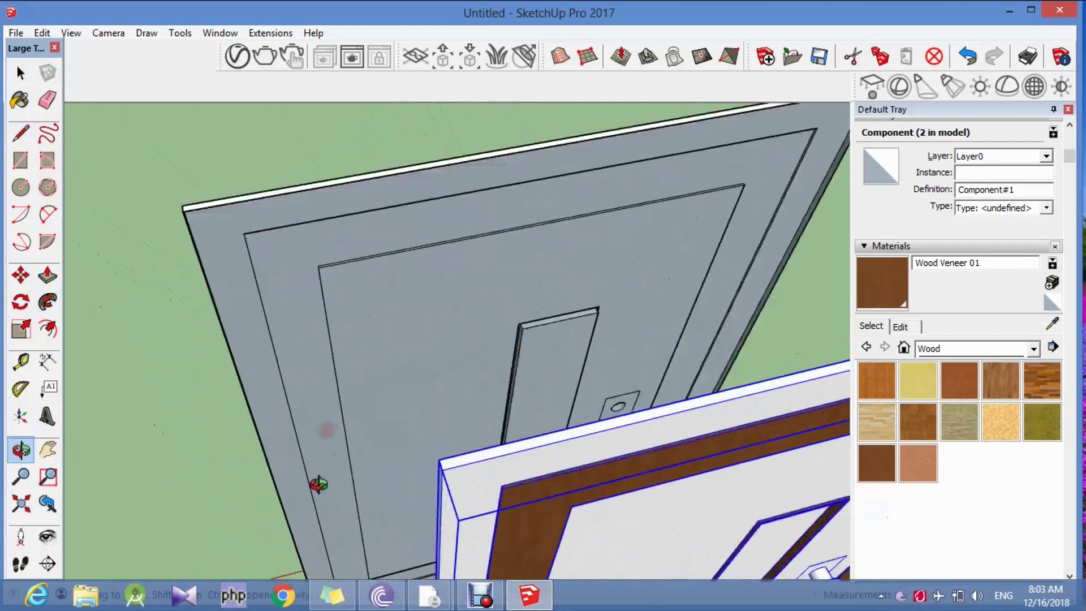
{"action": "scroll", "coordinate": [258, 395], "scroll_direction": "up", "scroll_amount": 2}
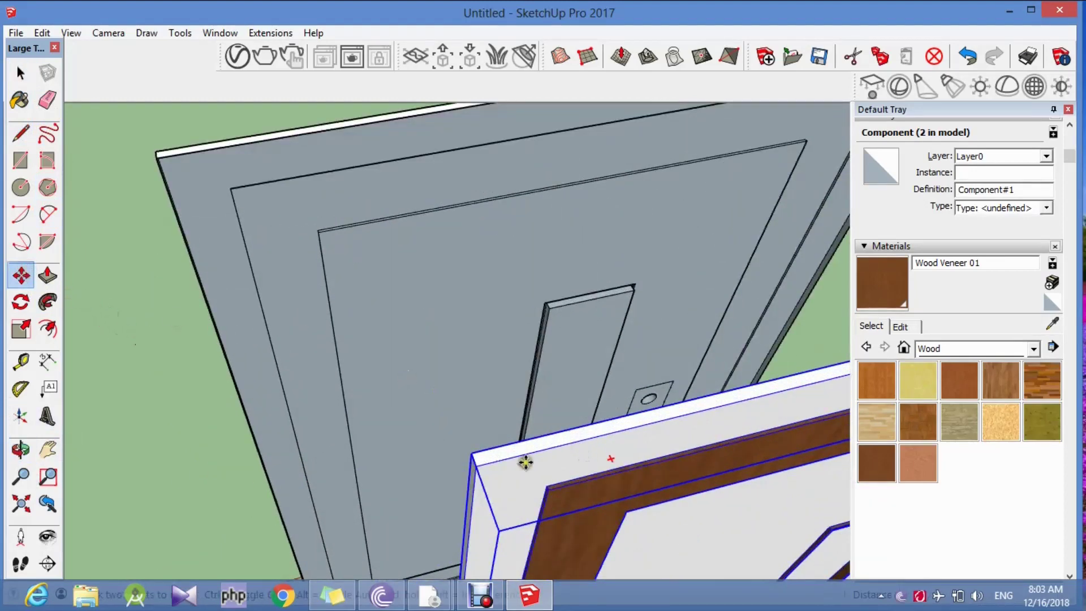
{"action": "left_click", "coordinate": [471, 456]}
{"action": "scroll", "coordinate": [472, 454], "scroll_direction": "down", "scroll_amount": 3}
{"action": "scroll", "coordinate": [452, 357], "scroll_direction": "down", "scroll_amount": 2}
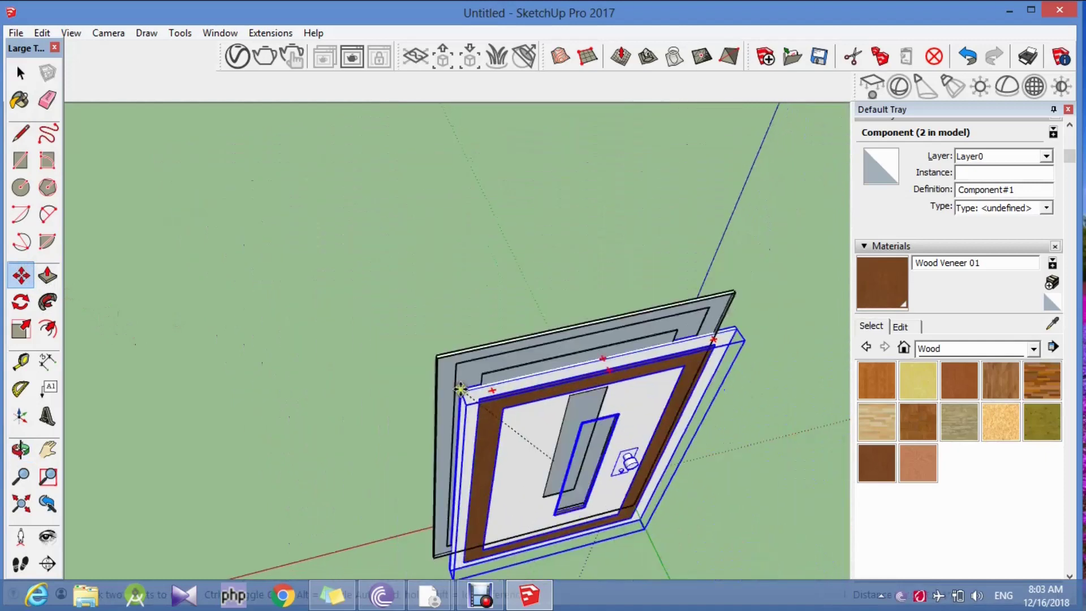
{"action": "scroll", "coordinate": [441, 376], "scroll_direction": "up", "scroll_amount": 5}
{"action": "scroll", "coordinate": [441, 376], "scroll_direction": "up", "scroll_amount": 2}
{"action": "scroll", "coordinate": [380, 290], "scroll_direction": "up", "scroll_amount": 1}
{"action": "scroll", "coordinate": [360, 267], "scroll_direction": "up", "scroll_amount": 1}
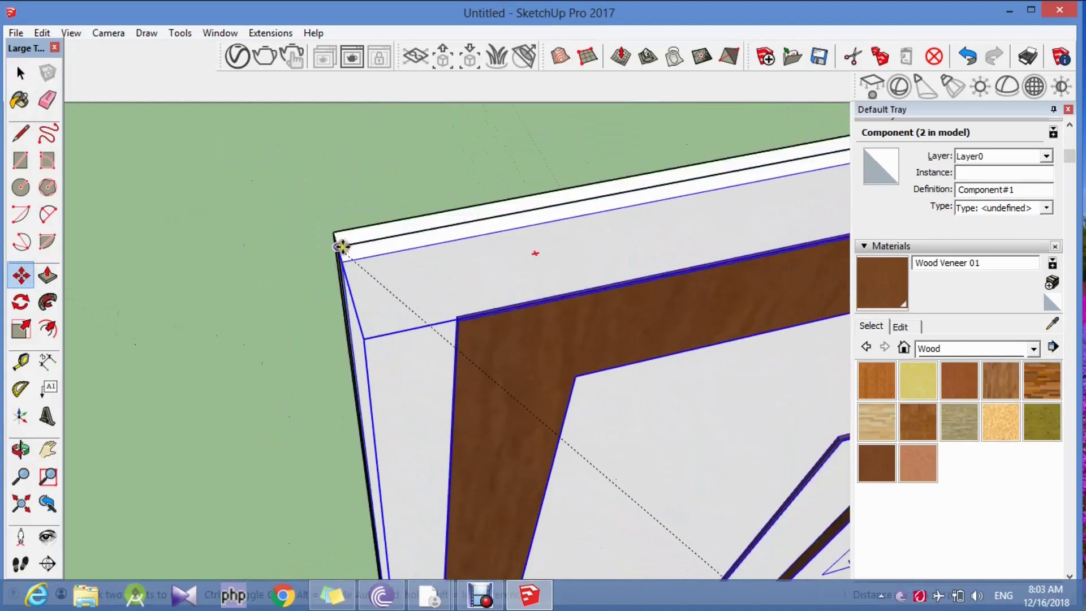
Orbit out and face the double-sided door head-on to check the fit.
{"action": "left_click", "coordinate": [17, 450]}
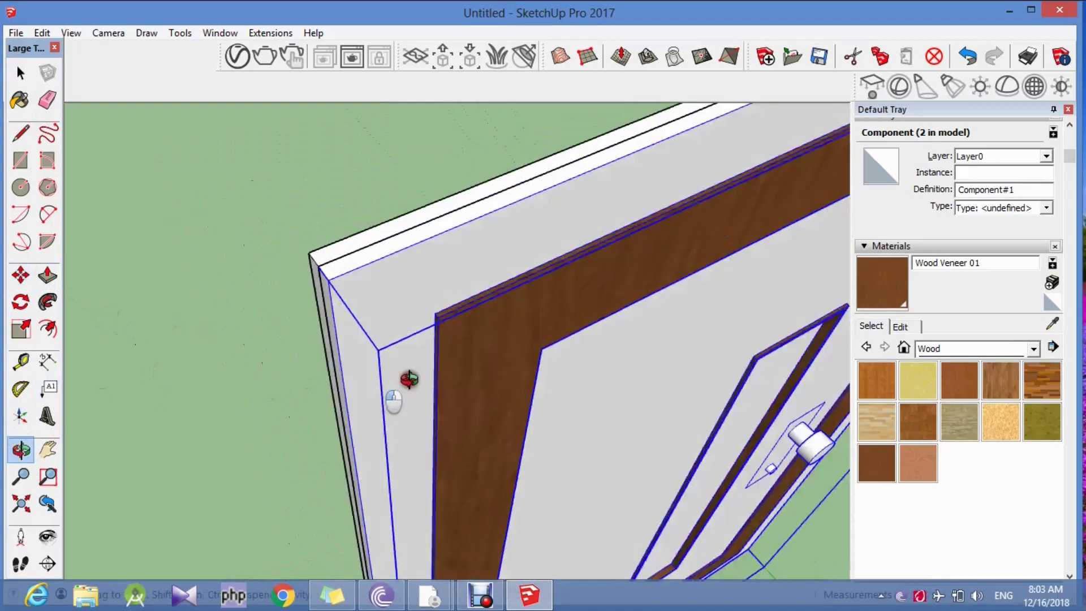
{"action": "left_click_drag", "start_coordinate": [400, 380], "coordinate": [243, 376]}
{"action": "scroll", "coordinate": [237, 376], "scroll_direction": "down", "scroll_amount": 2}
{"action": "scroll", "coordinate": [450, 390], "scroll_direction": "down", "scroll_amount": 3}
{"action": "mouse_move", "coordinate": [450, 390]}
{"action": "left_mouse_down"}
{"action": "mouse_move", "coordinate": [400, 351]}
{"action": "mouse_move", "coordinate": [405, 340]}
{"action": "left_mouse_up"}
{"action": "scroll", "coordinate": [211, 352], "scroll_direction": "up", "scroll_amount": 2}
{"action": "scroll", "coordinate": [507, 313], "scroll_direction": "up", "scroll_amount": 3}
{"action": "scroll", "coordinate": [507, 312], "scroll_direction": "up", "scroll_amount": 2}
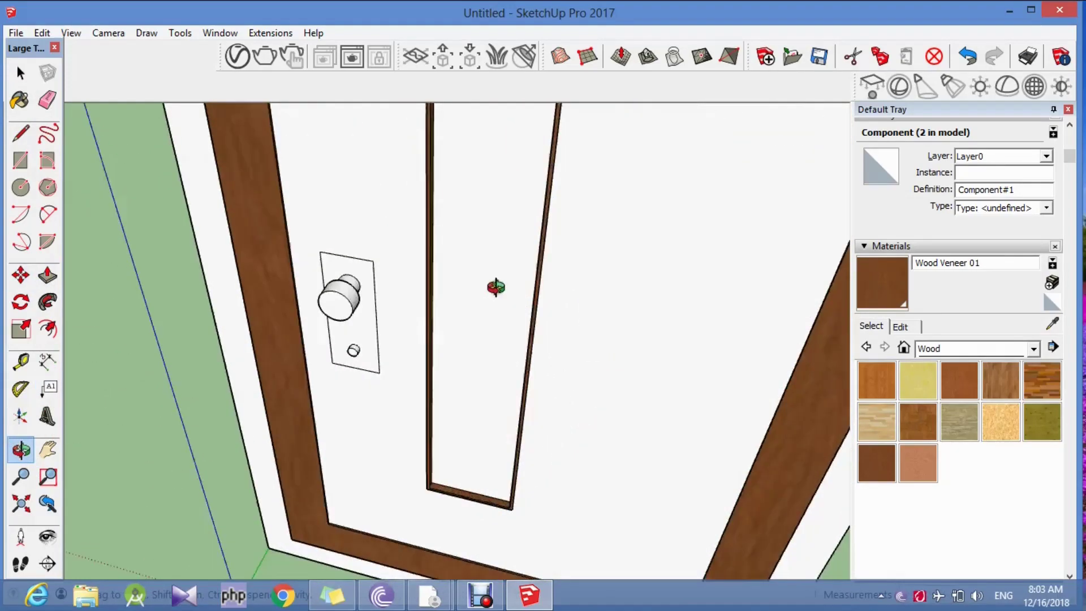
{"action": "scroll", "coordinate": [396, 277], "scroll_direction": "up", "scroll_amount": 3}
{"action": "left_click", "coordinate": [29, 106]}
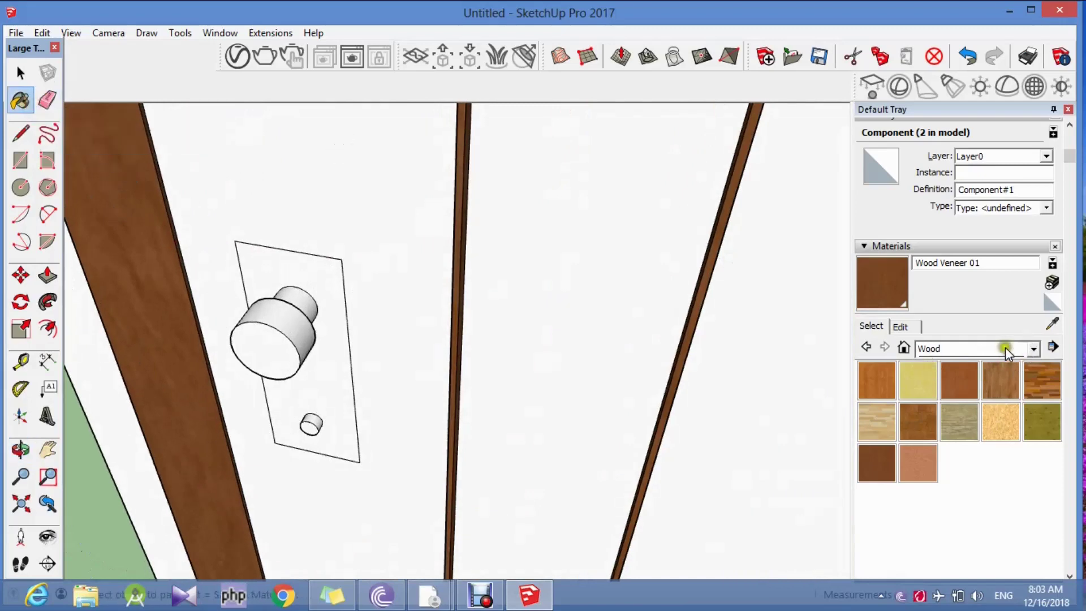
Choose the light grey Color M01 from the Colors material collection.
{"action": "left_click", "coordinate": [1032, 350]}
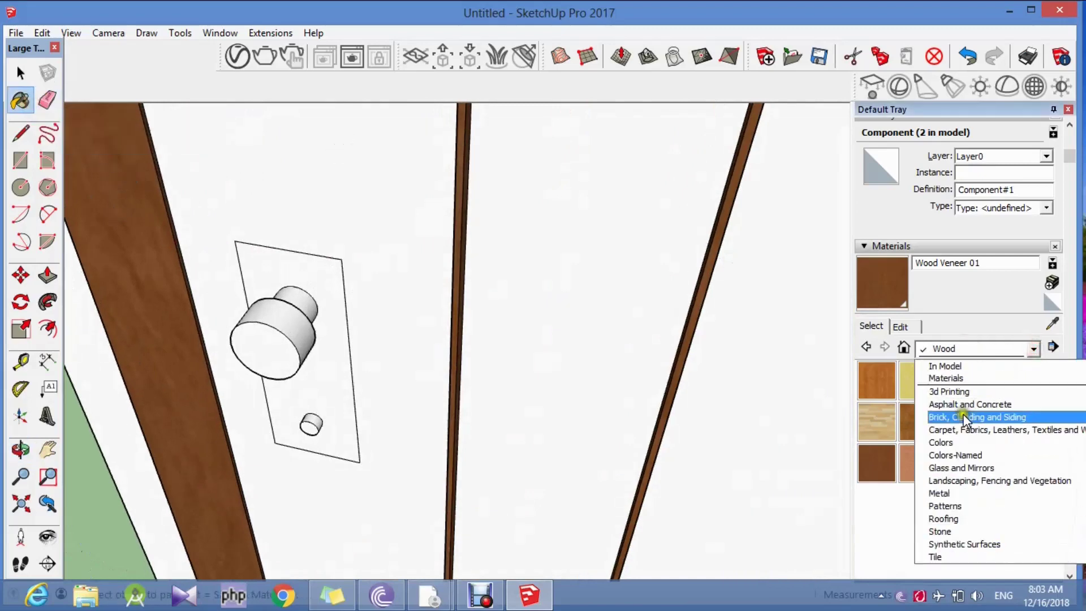
{"action": "left_click", "coordinate": [963, 442]}
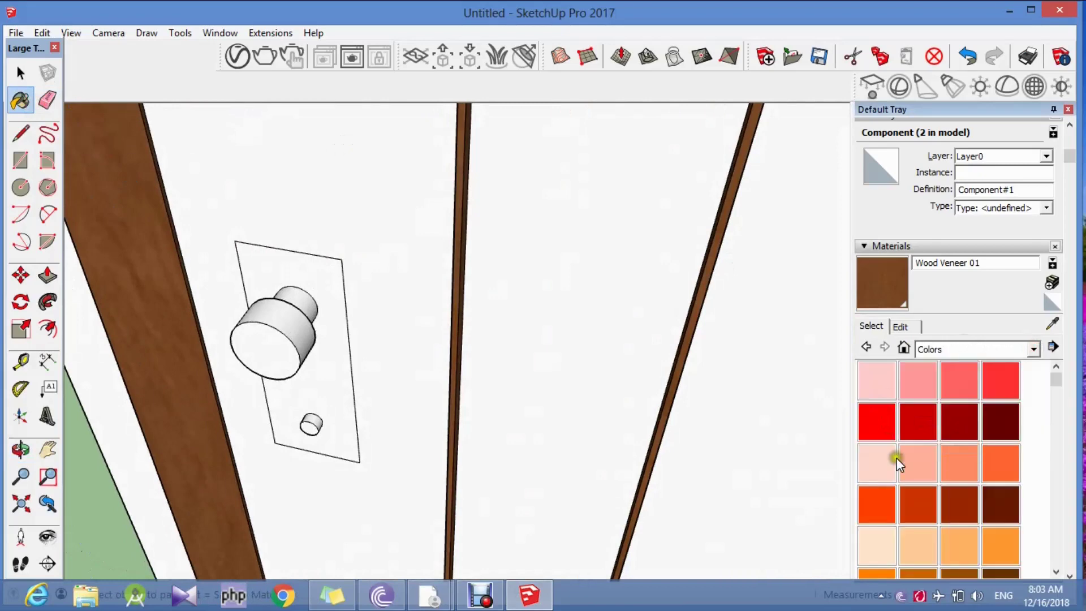
{"action": "scroll", "coordinate": [1034, 413], "scroll_direction": "down", "scroll_amount": 5}
{"action": "scroll", "coordinate": [1034, 413], "scroll_direction": "down", "scroll_amount": 5}
{"action": "scroll", "coordinate": [923, 461], "scroll_direction": "up", "scroll_amount": 1}
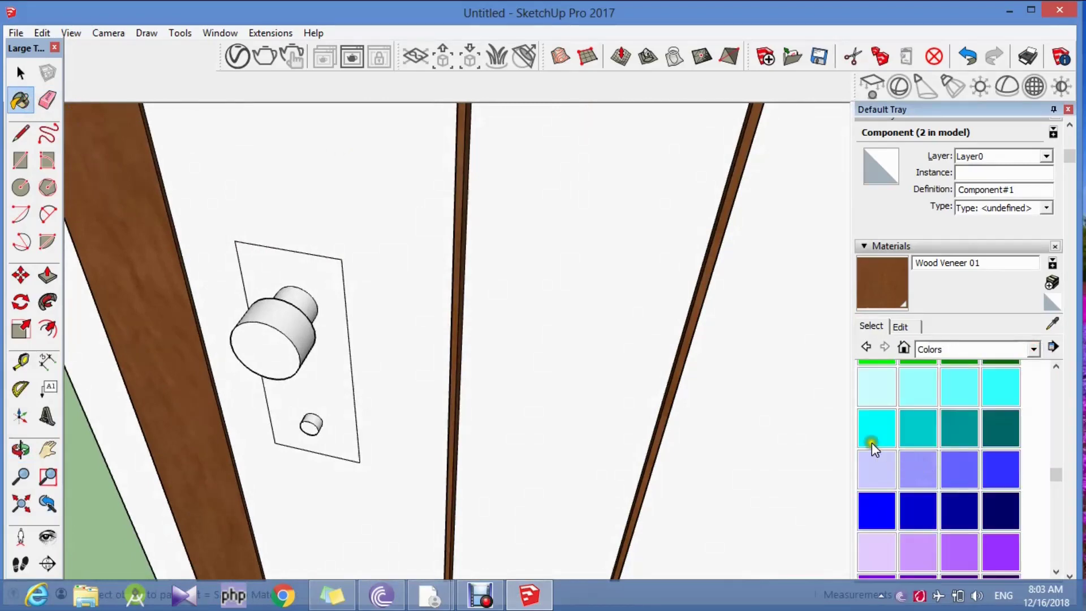
{"action": "left_click", "coordinate": [874, 405]}
{"action": "scroll", "coordinate": [882, 430], "scroll_direction": "down", "scroll_amount": 3}
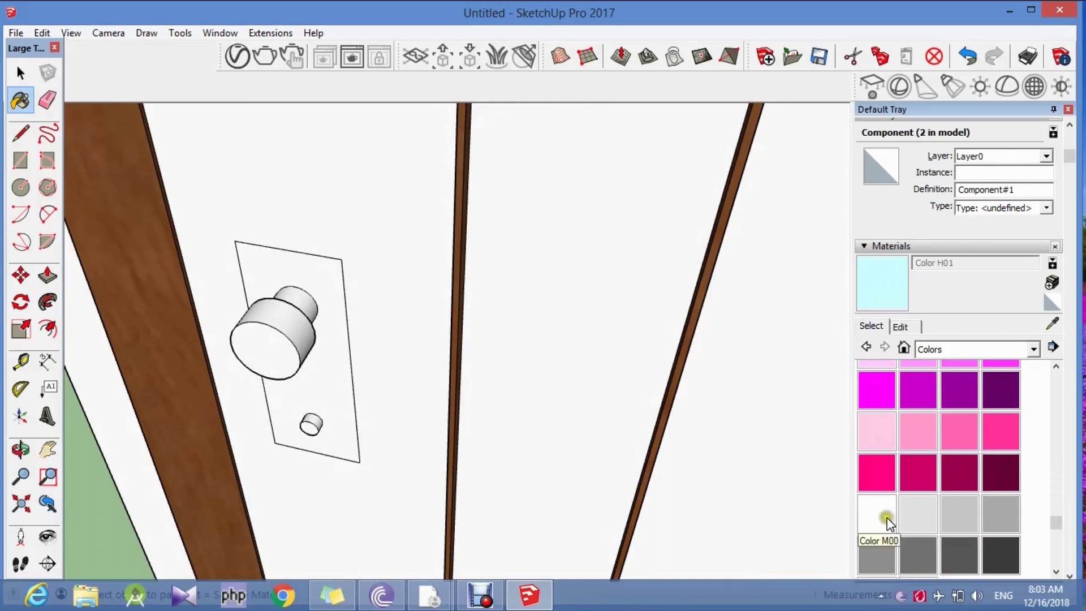
{"action": "left_click", "coordinate": [919, 511]}
{"action": "scroll", "coordinate": [286, 236], "scroll_direction": "up", "scroll_amount": 3}
{"action": "scroll", "coordinate": [303, 261], "scroll_direction": "up", "scroll_amount": 3}
Try painting the door faces grey, then undo it and clear the selection.
{"action": "left_click", "coordinate": [297, 291]}
{"action": "scroll", "coordinate": [296, 291], "scroll_direction": "up", "scroll_amount": 1}
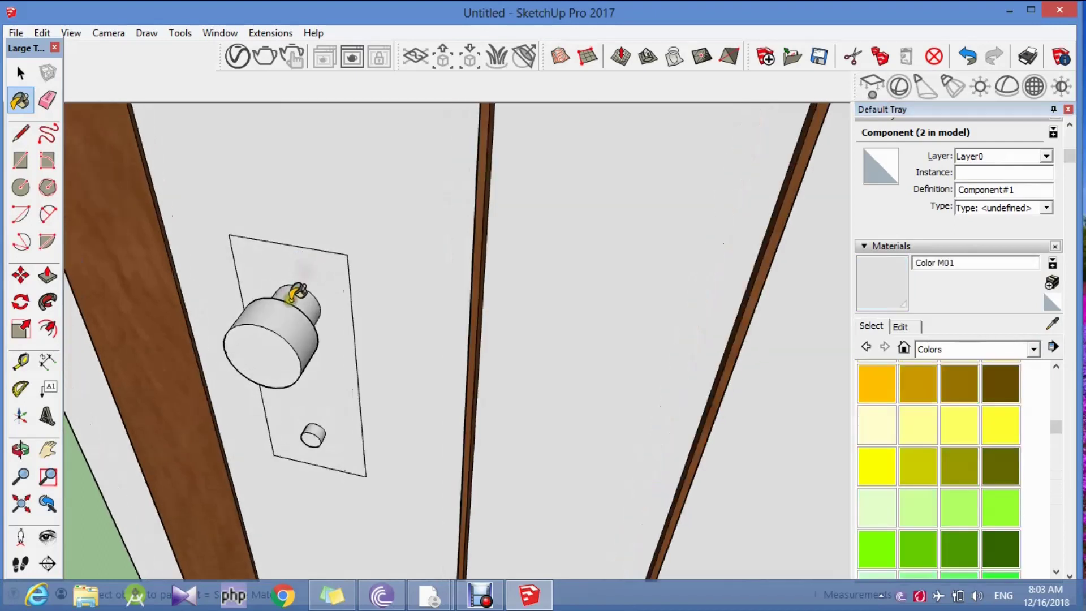
{"action": "key", "text": "ctrl+z"}
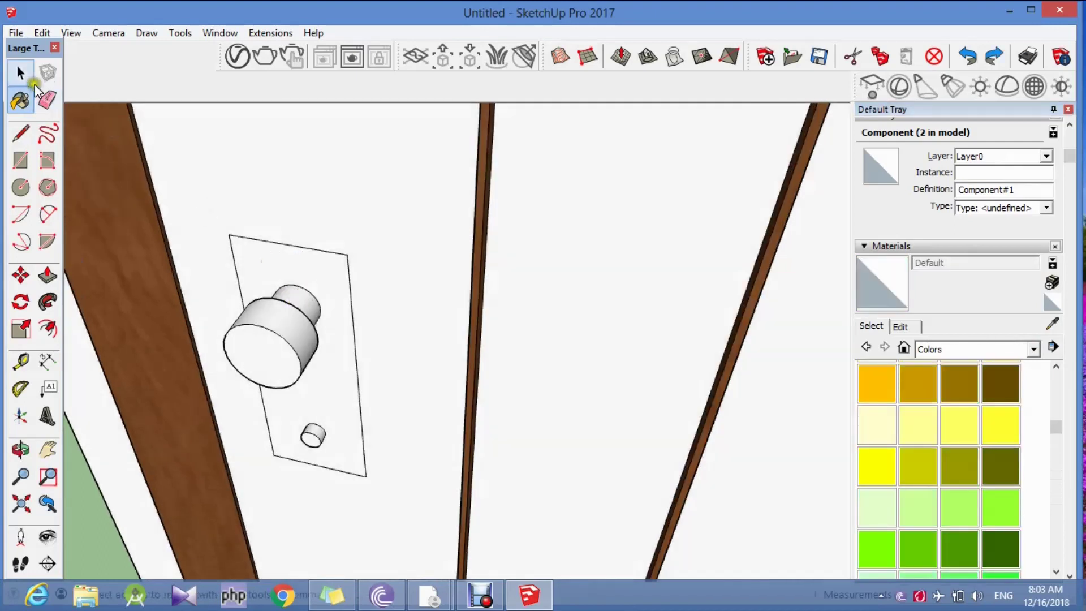
{"action": "left_click", "coordinate": [20, 72]}
{"action": "left_click", "coordinate": [302, 270]}
{"action": "scroll", "coordinate": [285, 315], "scroll_direction": "up", "scroll_amount": 3}
{"action": "scroll", "coordinate": [285, 314], "scroll_direction": "up", "scroll_amount": 2}
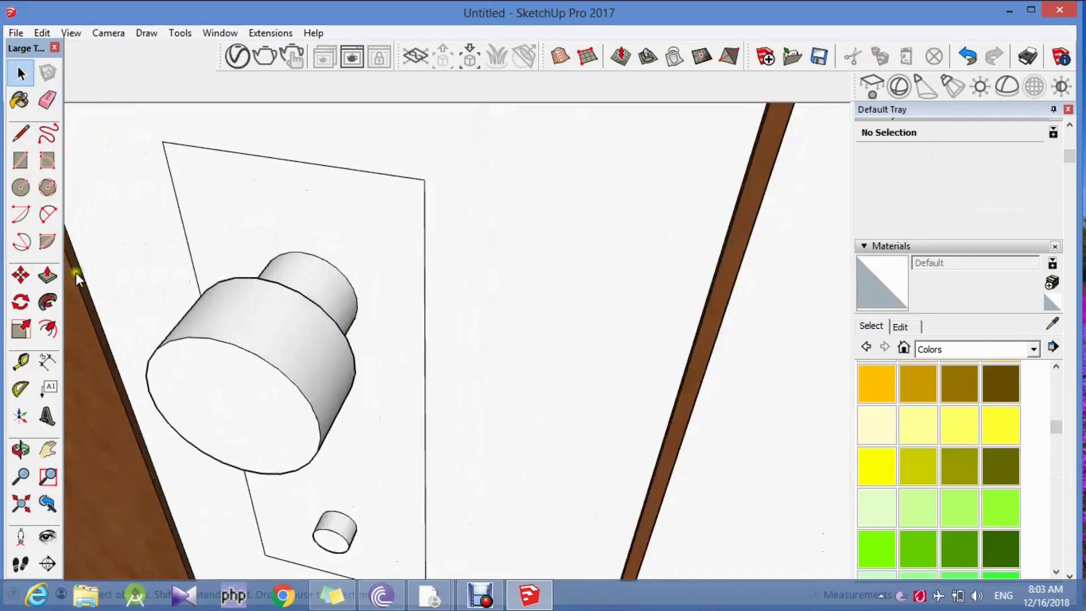
Paint the knob plate, knob cylinders and round front face with Color M01.
{"action": "left_click", "coordinate": [22, 107]}
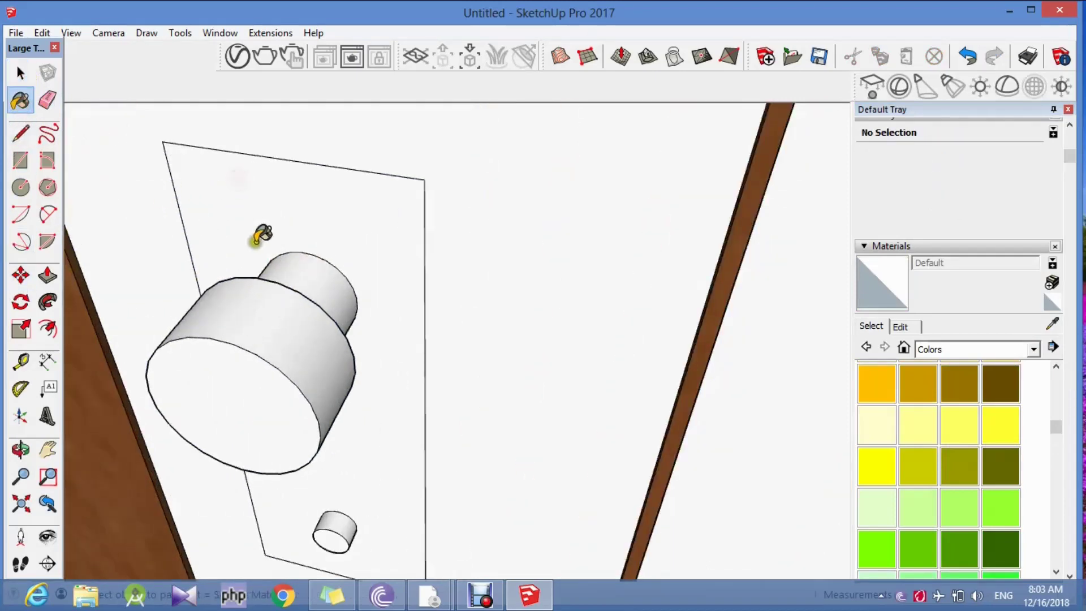
{"action": "left_click", "coordinate": [1057, 428]}
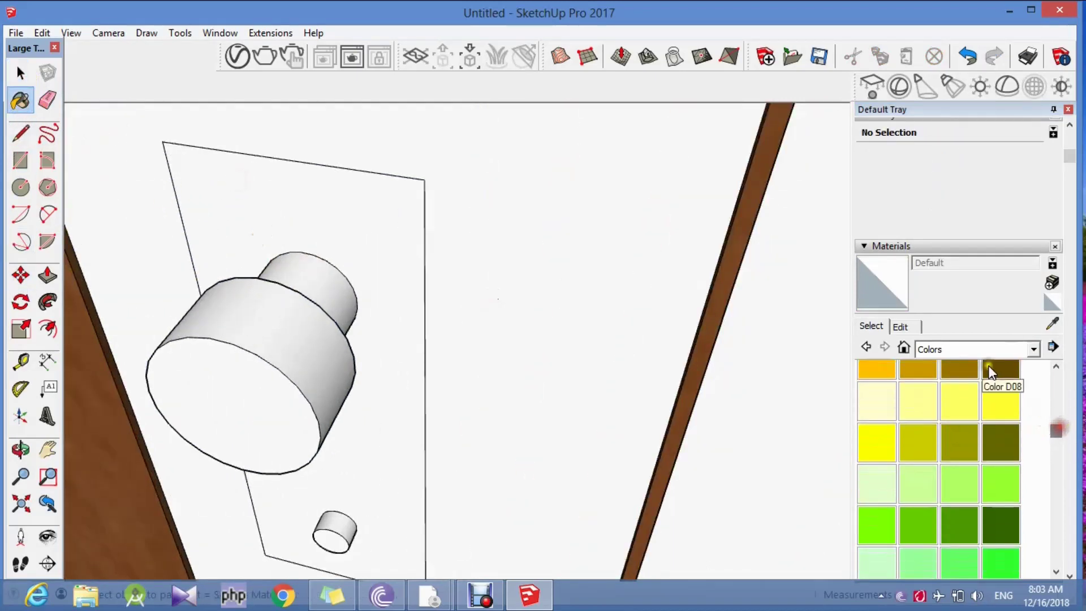
{"action": "mouse_move", "coordinate": [1055, 435]}
{"action": "left_mouse_down"}
{"action": "mouse_move", "coordinate": [1056, 361]}
{"action": "mouse_move", "coordinate": [1067, 549]}
{"action": "mouse_move", "coordinate": [1067, 534]}
{"action": "left_mouse_up"}
{"action": "left_click", "coordinate": [922, 471]}
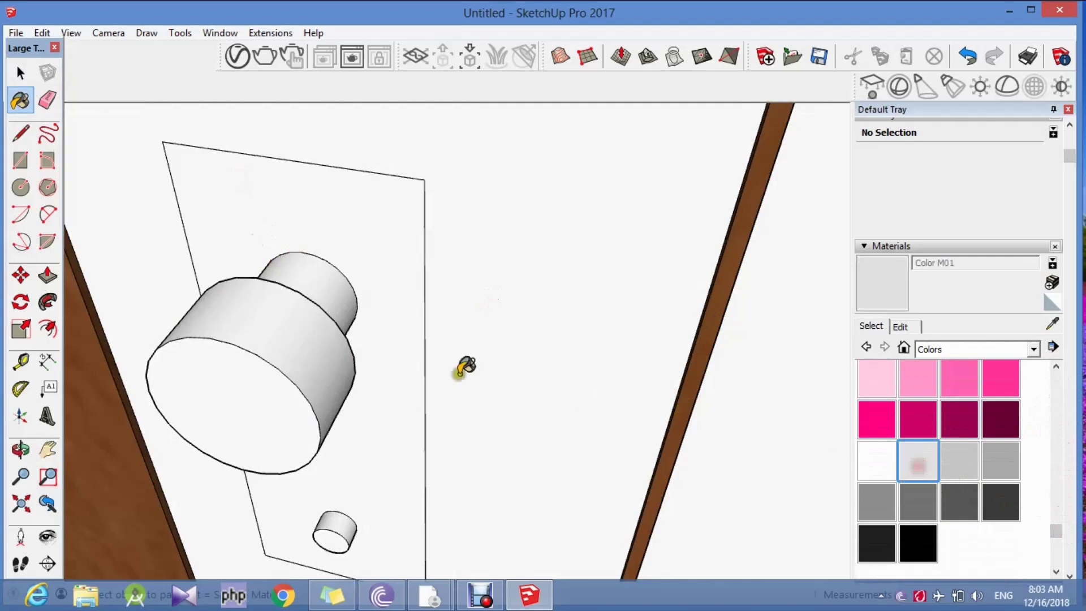
{"action": "left_click", "coordinate": [392, 298]}
{"action": "left_click", "coordinate": [277, 351]}
{"action": "left_click", "coordinate": [262, 386]}
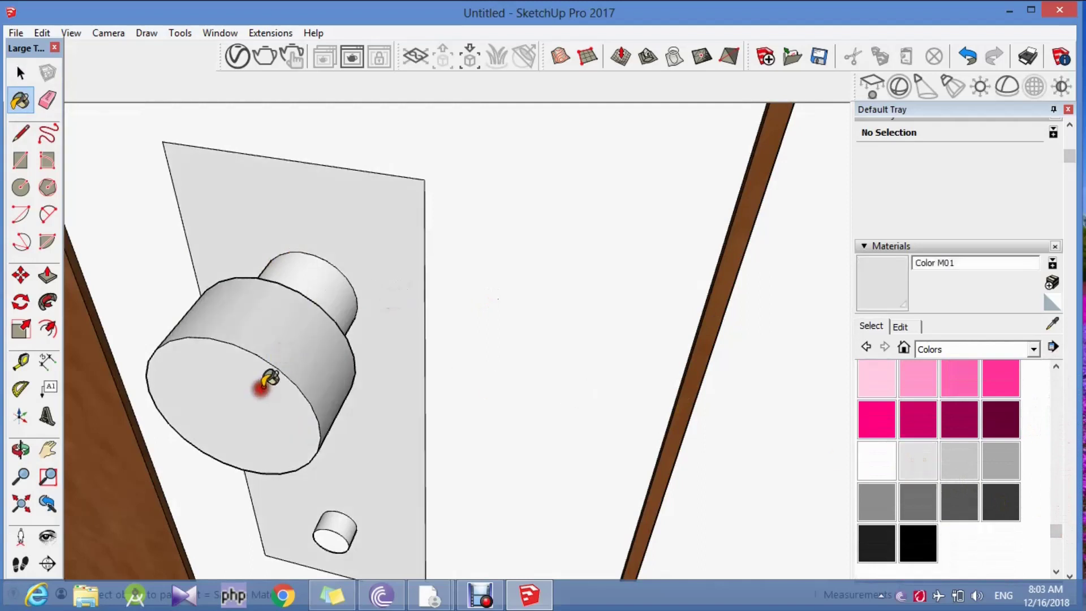
{"action": "left_click", "coordinate": [323, 292]}
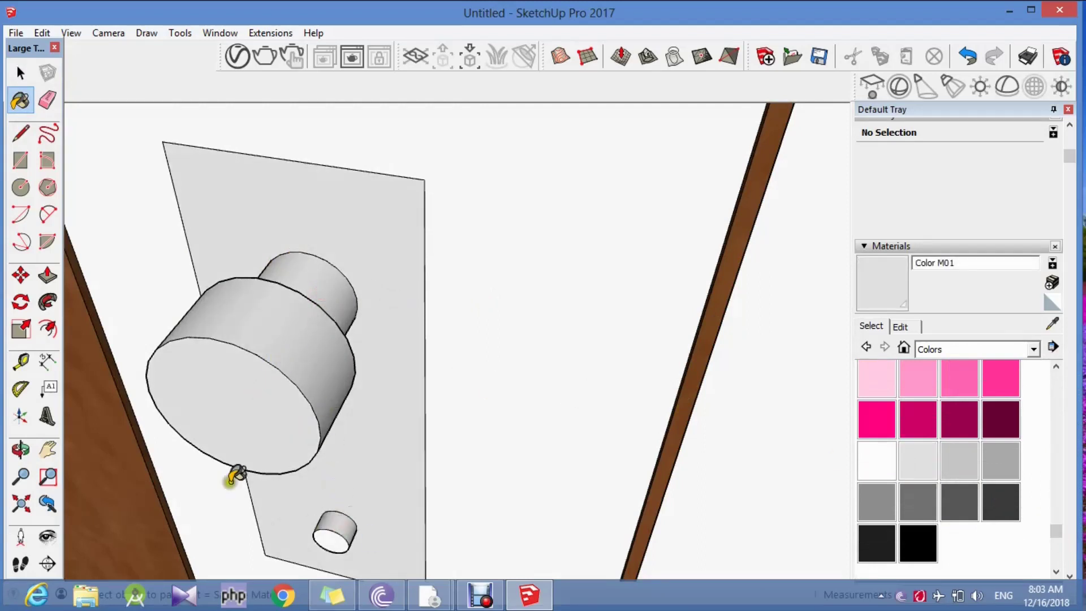
Orbit to the knob's side and paint the ring between its two cylinders grey.
{"action": "left_click", "coordinate": [20, 447]}
{"action": "left_click_drag", "start_coordinate": [364, 298], "coordinate": [114, 349]}
{"action": "scroll", "coordinate": [286, 274], "scroll_direction": "up", "scroll_amount": 2}
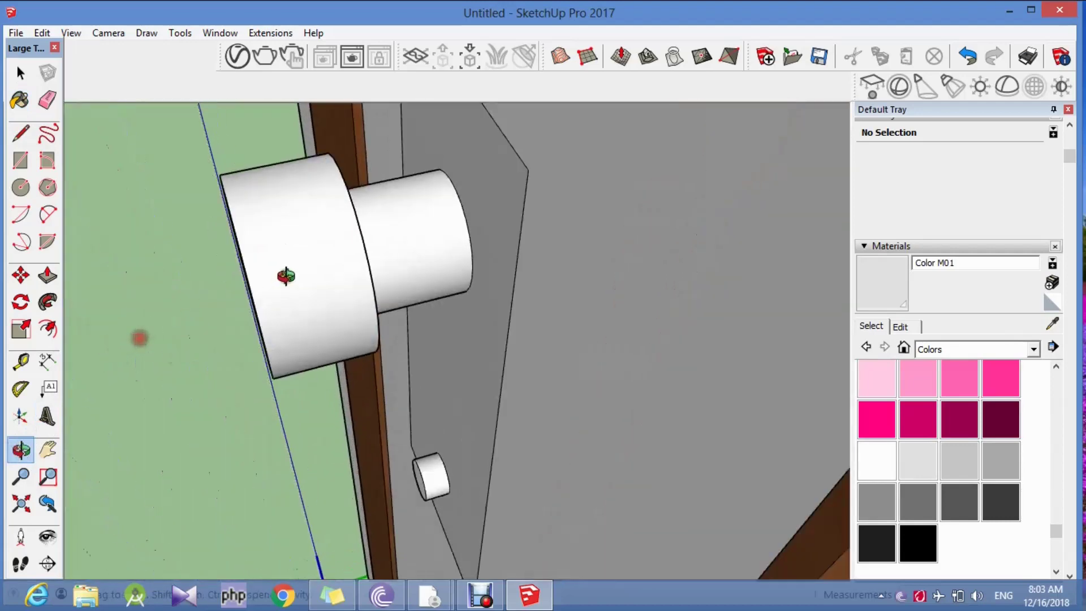
{"action": "scroll", "coordinate": [290, 246], "scroll_direction": "up", "scroll_amount": 4}
{"action": "scroll", "coordinate": [290, 246], "scroll_direction": "down", "scroll_amount": 3}
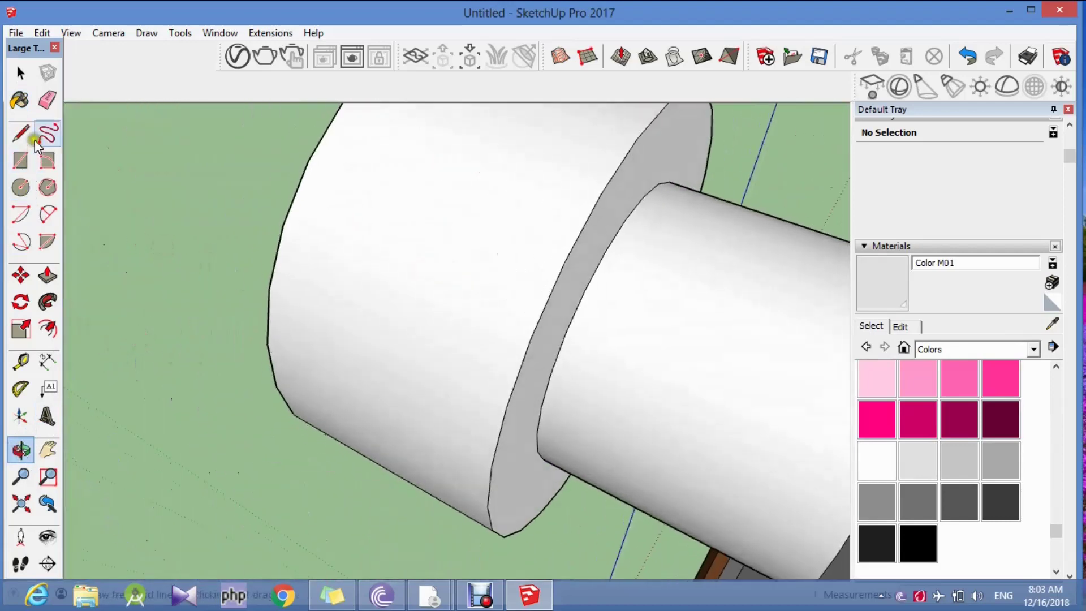
{"action": "left_click", "coordinate": [20, 99]}
{"action": "left_click", "coordinate": [548, 346]}
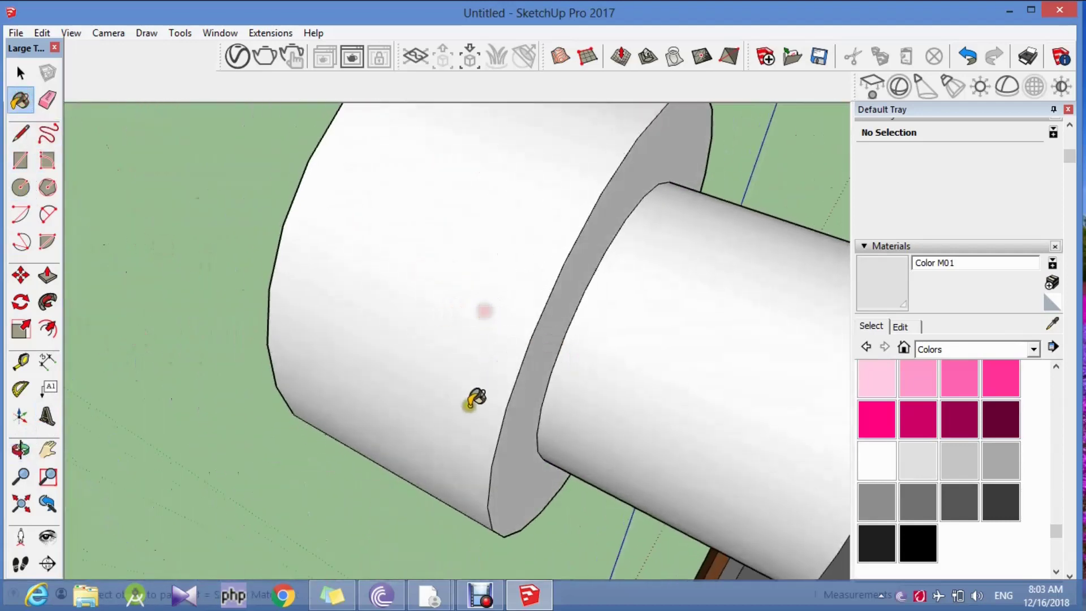
Orbit around the knob to view its end face.
{"action": "mouse_move", "coordinate": [63, 426]}
{"action": "left_mouse_down"}
{"action": "mouse_move", "coordinate": [516, 417]}
{"action": "mouse_move", "coordinate": [264, 282]}
{"action": "mouse_move", "coordinate": [259, 291]}
{"action": "left_mouse_up"}
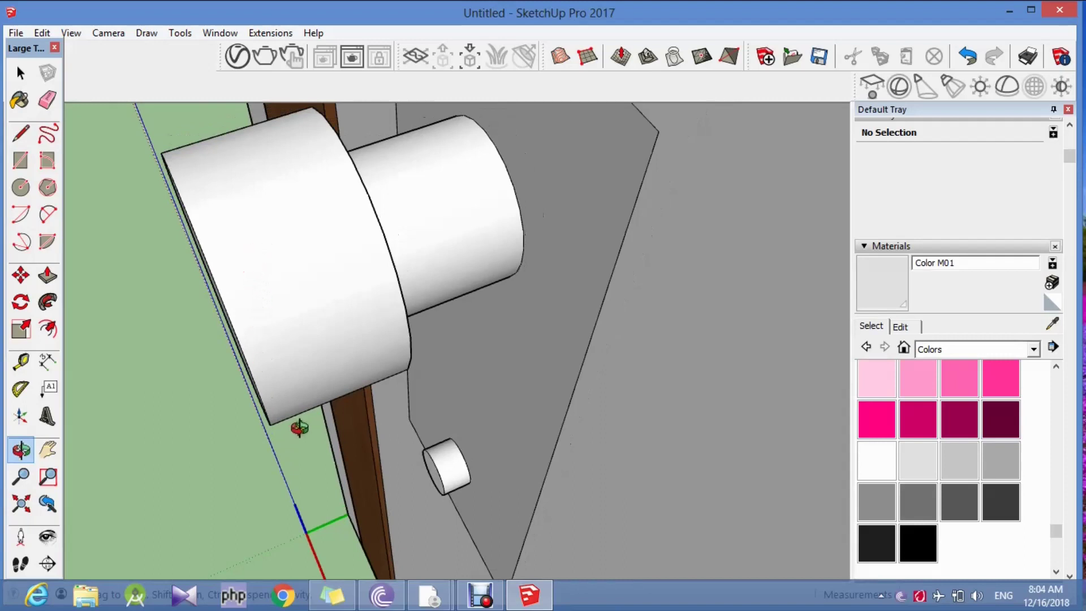
{"action": "left_click_drag", "start_coordinate": [299, 428], "coordinate": [95, 440]}
{"action": "mouse_move", "coordinate": [339, 396]}
{"action": "left_mouse_down"}
{"action": "mouse_move", "coordinate": [399, 344]}
{"action": "mouse_move", "coordinate": [339, 359]}
{"action": "left_mouse_up"}
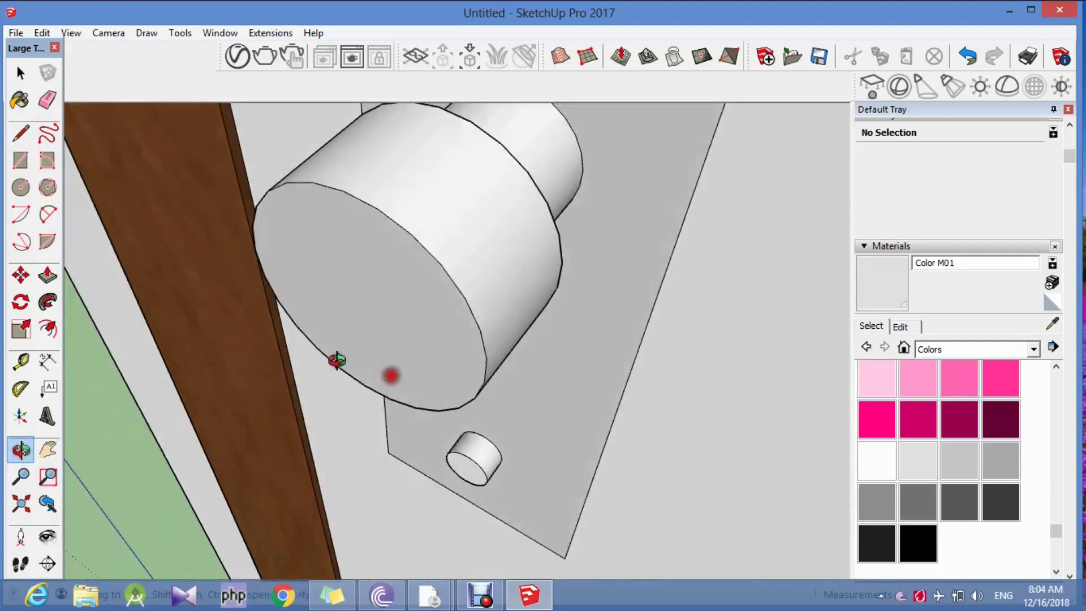
Offset the doorknob's end face inward to create an inner circle.
{"action": "left_click", "coordinate": [48, 328]}
{"action": "left_click", "coordinate": [366, 264]}
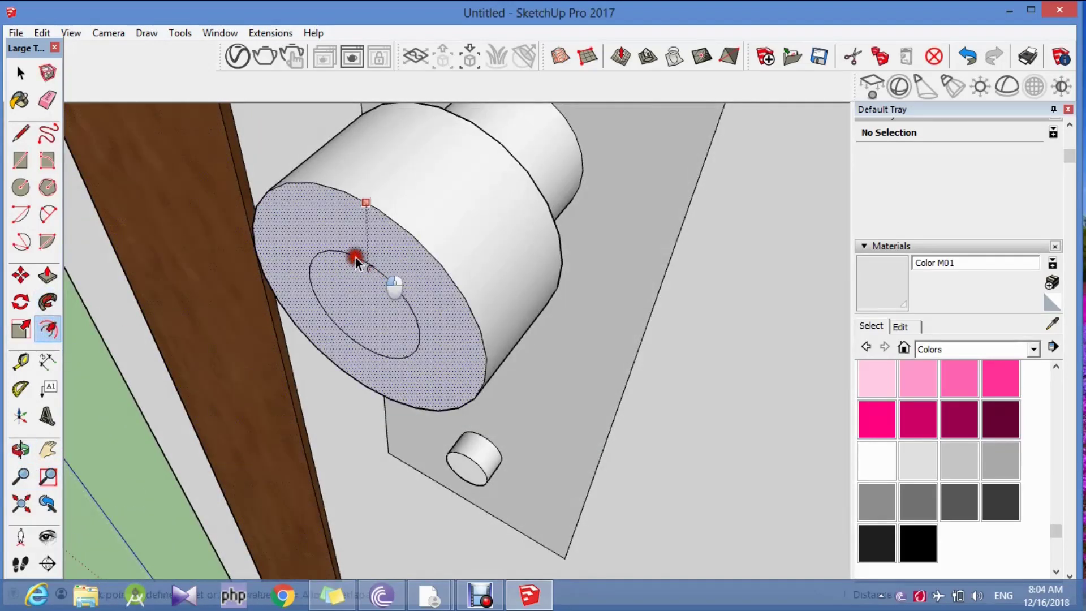
{"action": "left_click", "coordinate": [335, 214]}
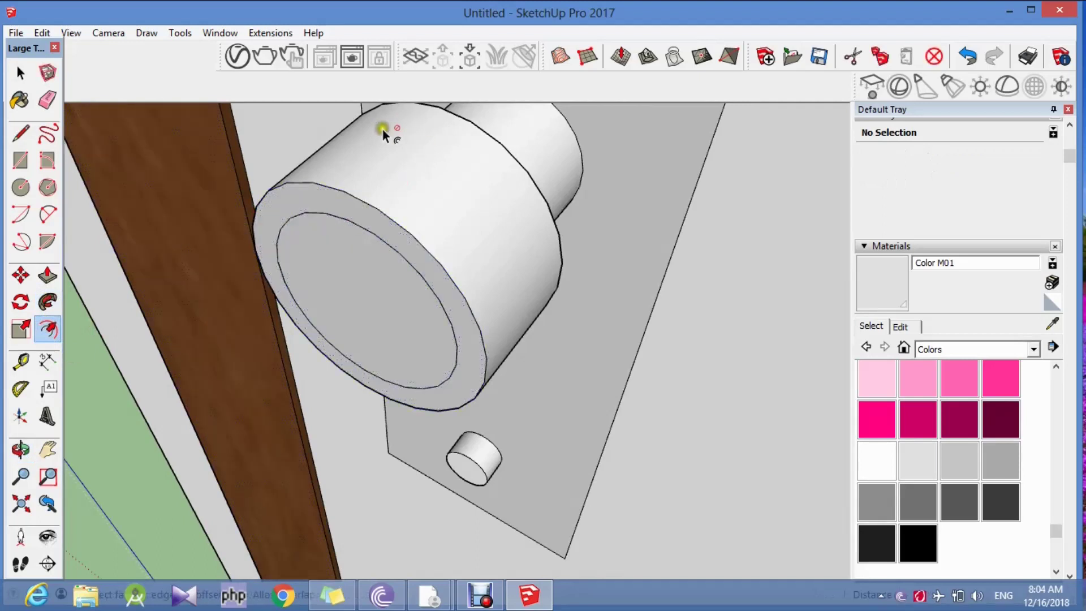
{"action": "left_click", "coordinate": [93, 265]}
{"action": "left_click", "coordinate": [17, 277]}
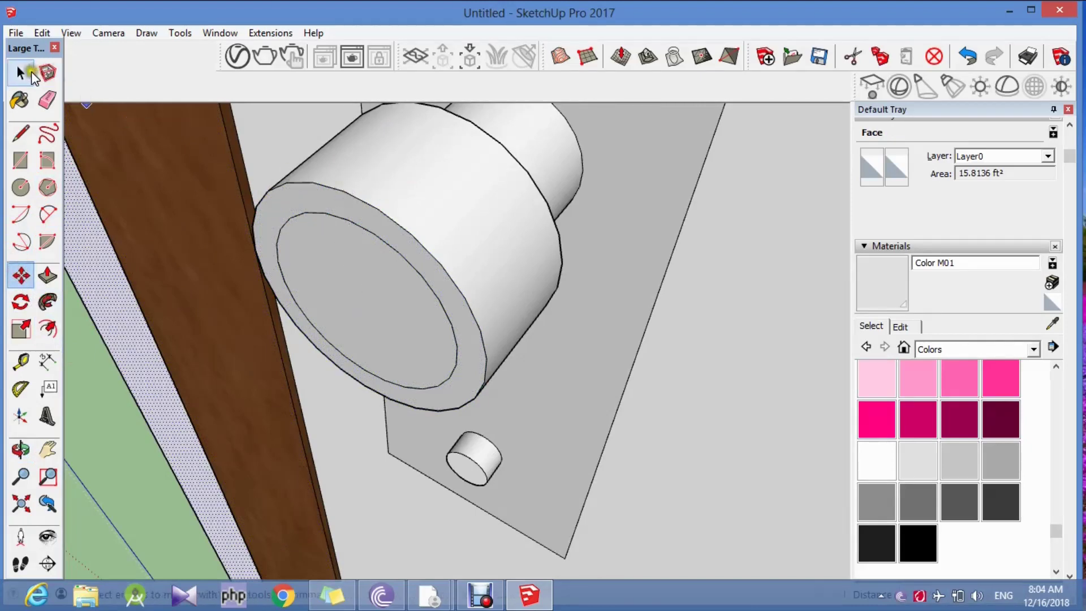
{"action": "left_click", "coordinate": [21, 73]}
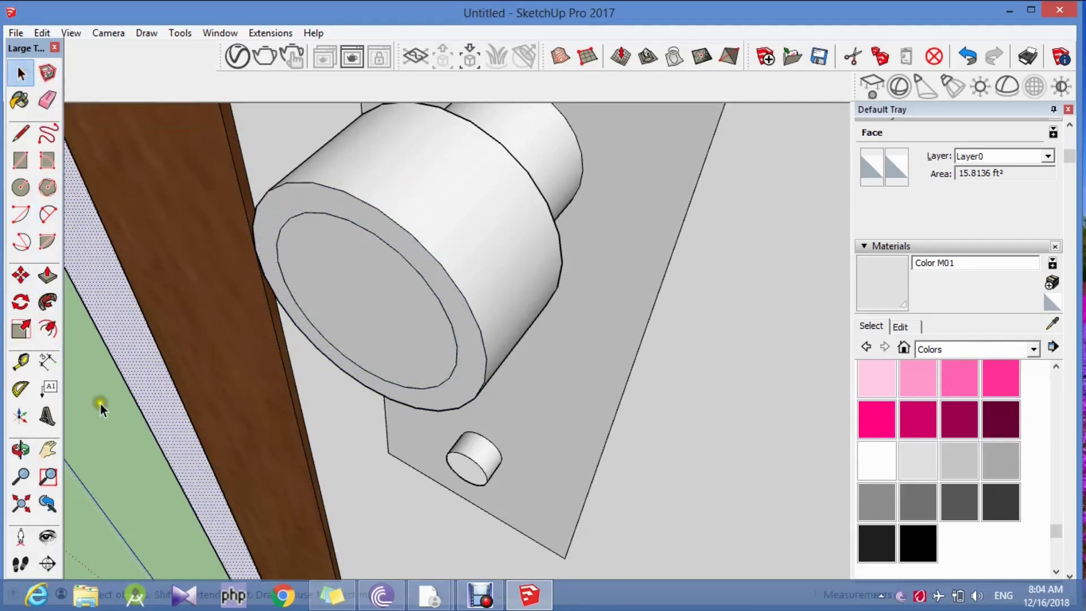
{"action": "left_click", "coordinate": [107, 430]}
Move the knob end's outer circle to bevel the knob's rim.
{"action": "left_click", "coordinate": [21, 276]}
{"action": "scroll", "coordinate": [364, 247], "scroll_direction": "up", "scroll_amount": 3}
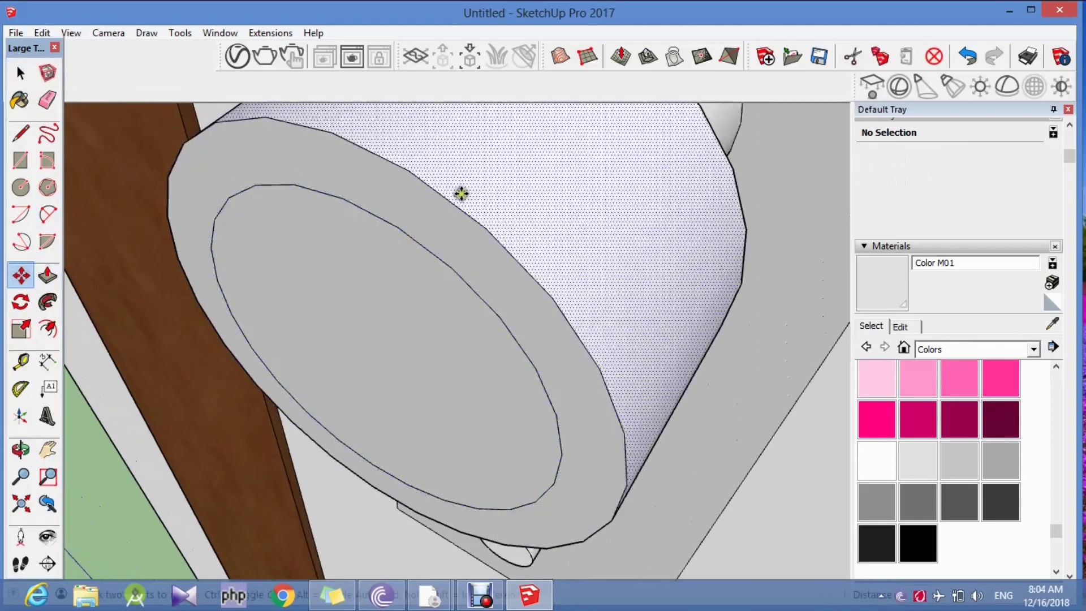
{"action": "scroll", "coordinate": [452, 186], "scroll_direction": "up", "scroll_amount": 2}
{"action": "scroll", "coordinate": [427, 183], "scroll_direction": "down", "scroll_amount": 3}
{"action": "left_click", "coordinate": [466, 147]}
{"action": "scroll", "coordinate": [405, 303], "scroll_direction": "down", "scroll_amount": 3}
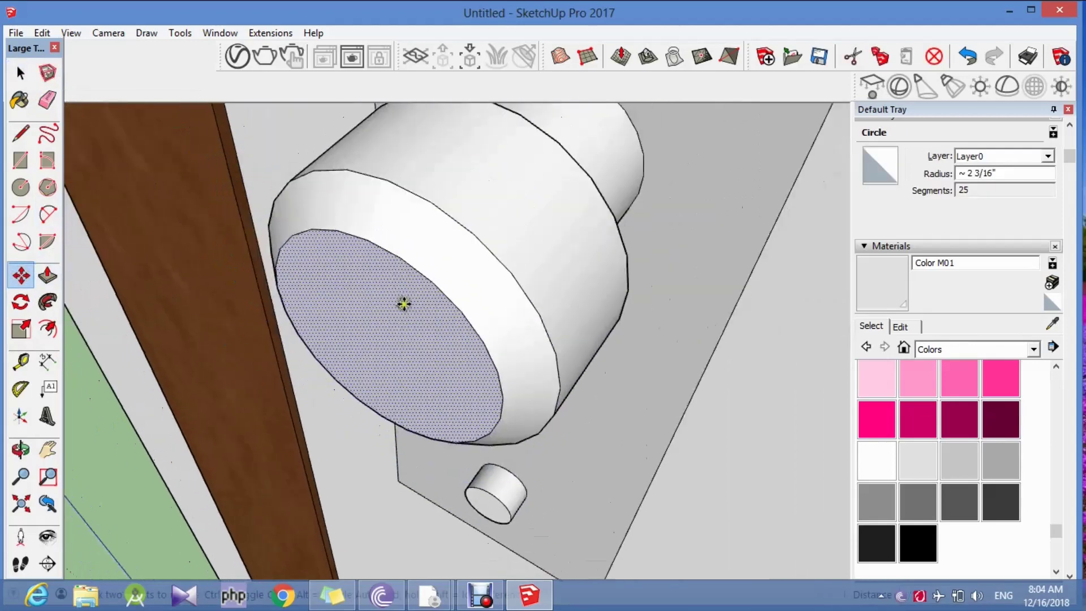
{"action": "scroll", "coordinate": [463, 236], "scroll_direction": "down", "scroll_amount": 2}
{"action": "scroll", "coordinate": [463, 236], "scroll_direction": "up", "scroll_amount": 3}
{"action": "left_click_drag", "start_coordinate": [492, 221], "coordinate": [466, 256]}
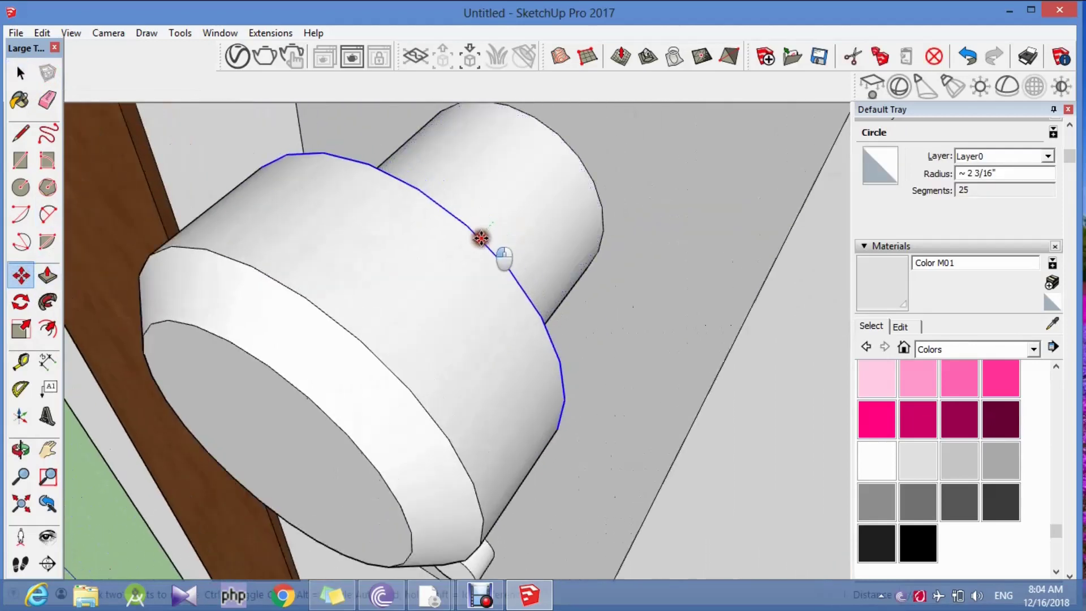
{"action": "left_click", "coordinate": [20, 450]}
Offset the small cylinder's front face inward to add an inner circle.
{"action": "mouse_move", "coordinate": [170, 396]}
{"action": "left_mouse_down"}
{"action": "mouse_move", "coordinate": [75, 305]}
{"action": "mouse_move", "coordinate": [226, 308]}
{"action": "mouse_move", "coordinate": [128, 306]}
{"action": "left_mouse_up"}
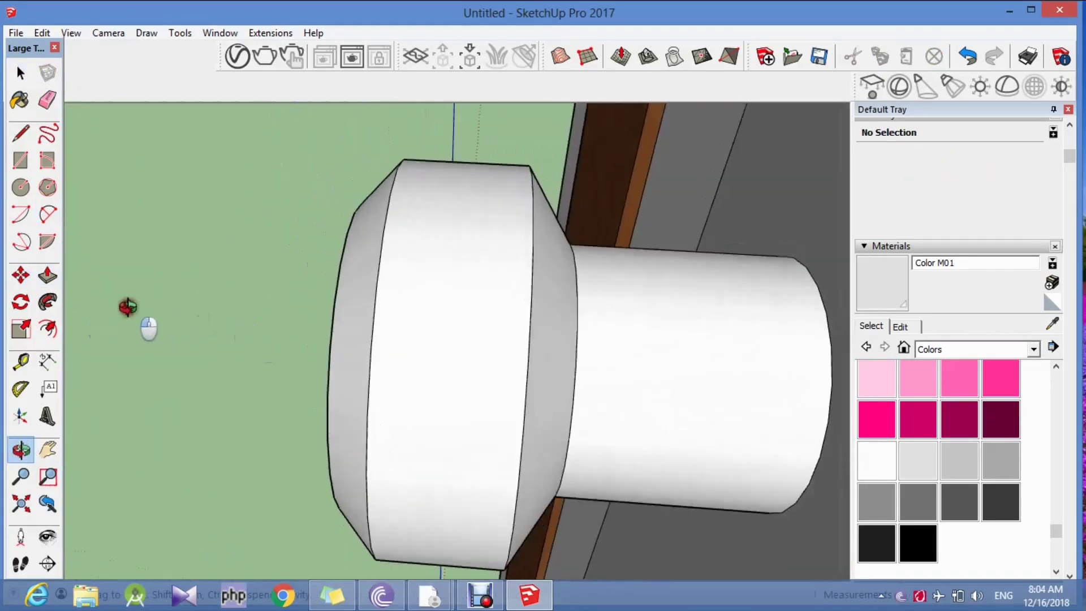
{"action": "scroll", "coordinate": [249, 303], "scroll_direction": "down", "scroll_amount": 3}
{"action": "left_click_drag", "start_coordinate": [250, 303], "coordinate": [356, 293]}
{"action": "scroll", "coordinate": [356, 293], "scroll_direction": "down", "scroll_amount": 2}
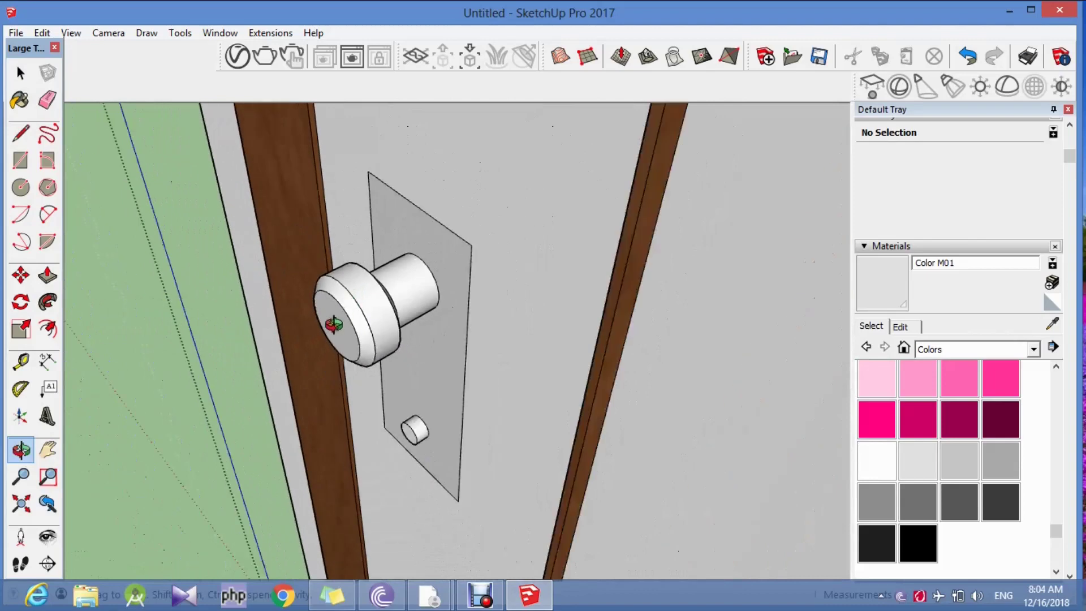
{"action": "scroll", "coordinate": [359, 371], "scroll_direction": "up", "scroll_amount": 3}
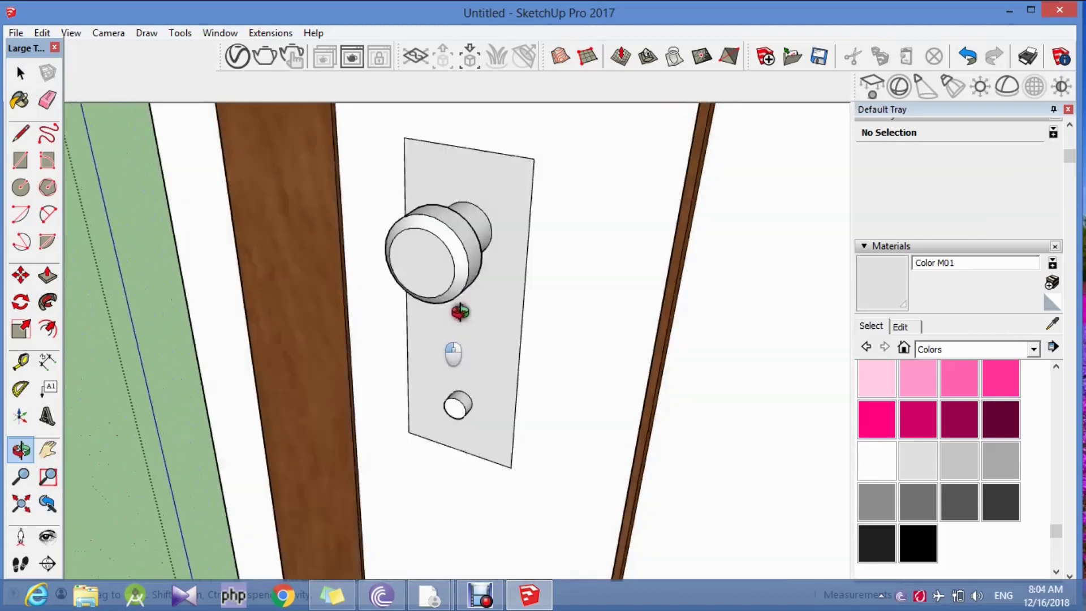
{"action": "scroll", "coordinate": [486, 412], "scroll_direction": "up", "scroll_amount": 3}
{"action": "scroll", "coordinate": [396, 384], "scroll_direction": "up", "scroll_amount": 3}
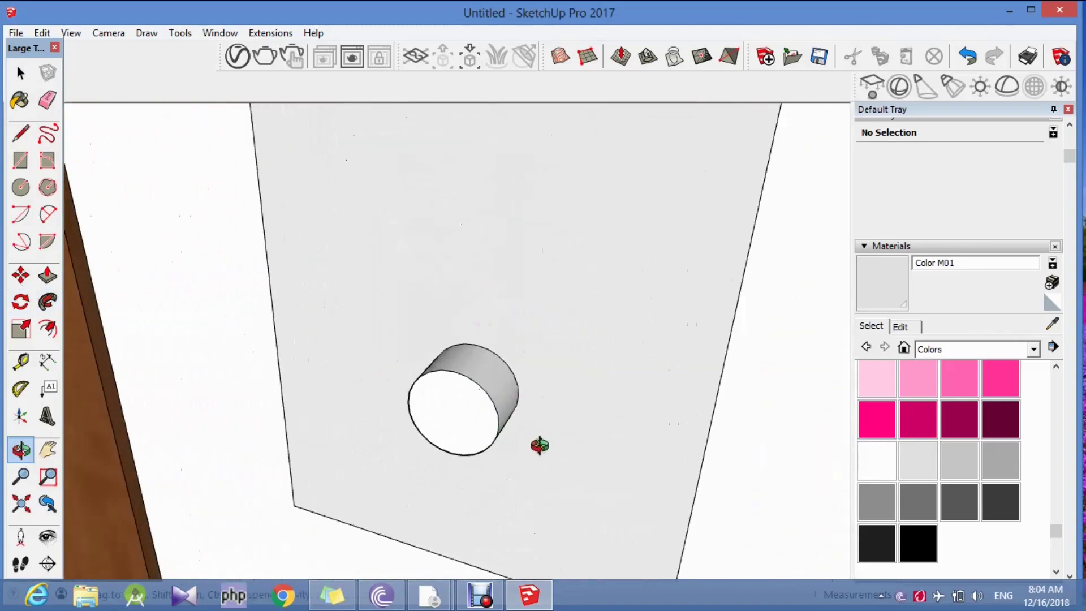
{"action": "left_click", "coordinate": [48, 330]}
{"action": "scroll", "coordinate": [498, 399], "scroll_direction": "up", "scroll_amount": 2}
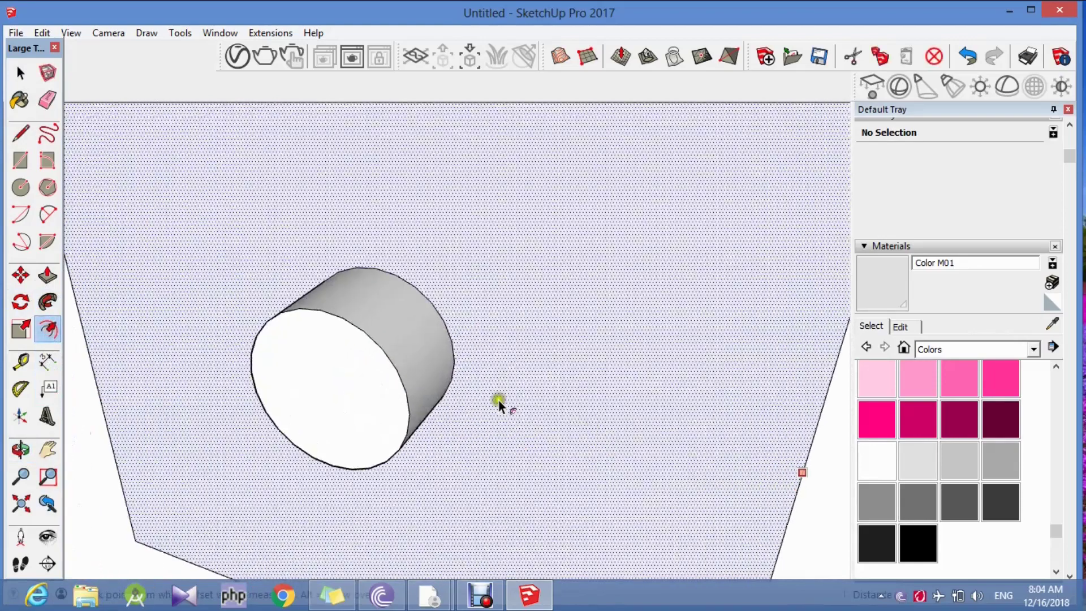
{"action": "left_click", "coordinate": [380, 381]}
{"action": "left_click", "coordinate": [377, 383]}
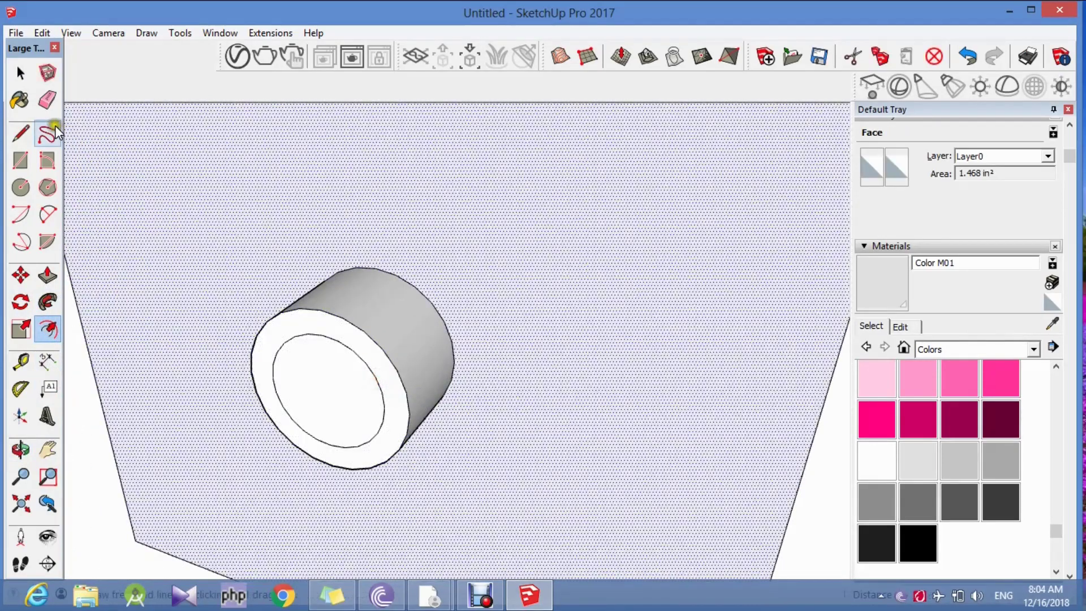
Try moving the small cylinder's front rim circle, then undo that move.
{"action": "left_click", "coordinate": [20, 73]}
{"action": "scroll", "coordinate": [242, 279], "scroll_direction": "down", "scroll_amount": 3}
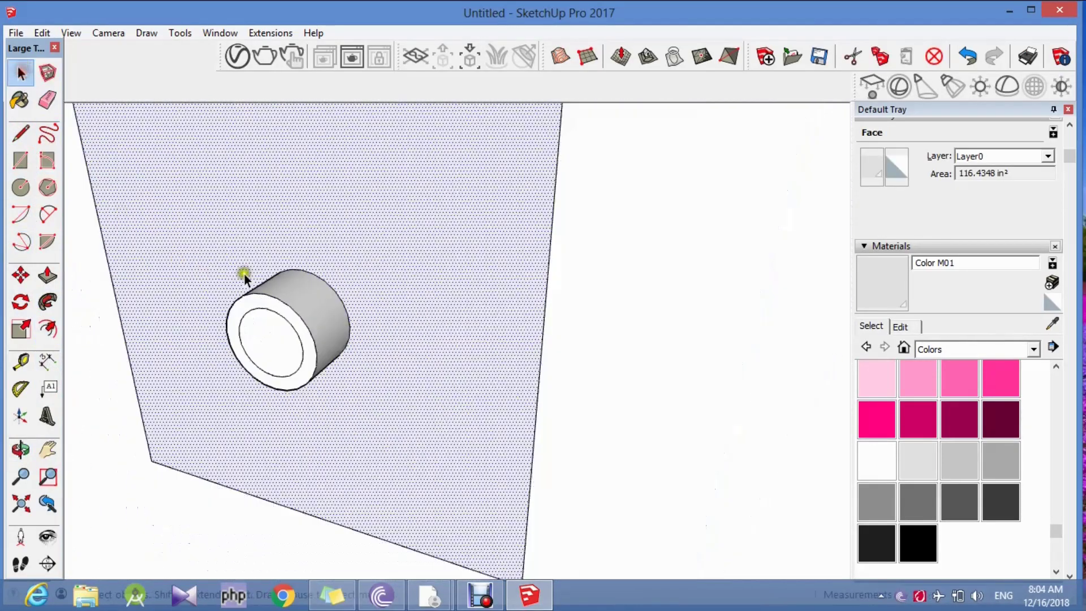
{"action": "scroll", "coordinate": [242, 278], "scroll_direction": "down", "scroll_amount": 3}
{"action": "scroll", "coordinate": [126, 430], "scroll_direction": "down", "scroll_amount": 3}
{"action": "scroll", "coordinate": [219, 417], "scroll_direction": "down", "scroll_amount": 3}
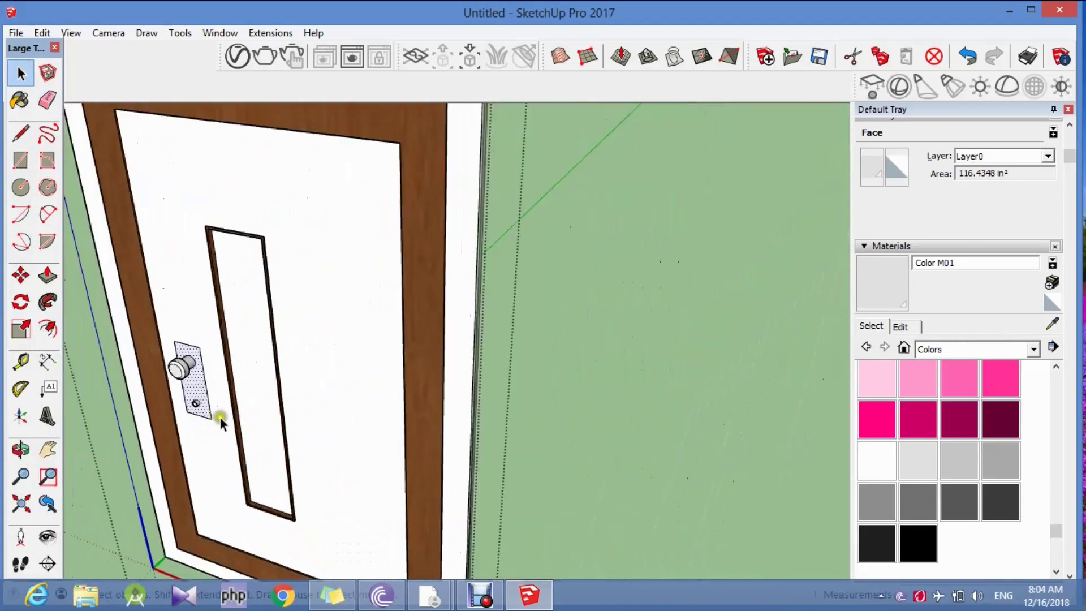
{"action": "scroll", "coordinate": [284, 405], "scroll_direction": "up", "scroll_amount": 5}
{"action": "scroll", "coordinate": [296, 406], "scroll_direction": "down", "scroll_amount": 3}
{"action": "left_click", "coordinate": [296, 406]}
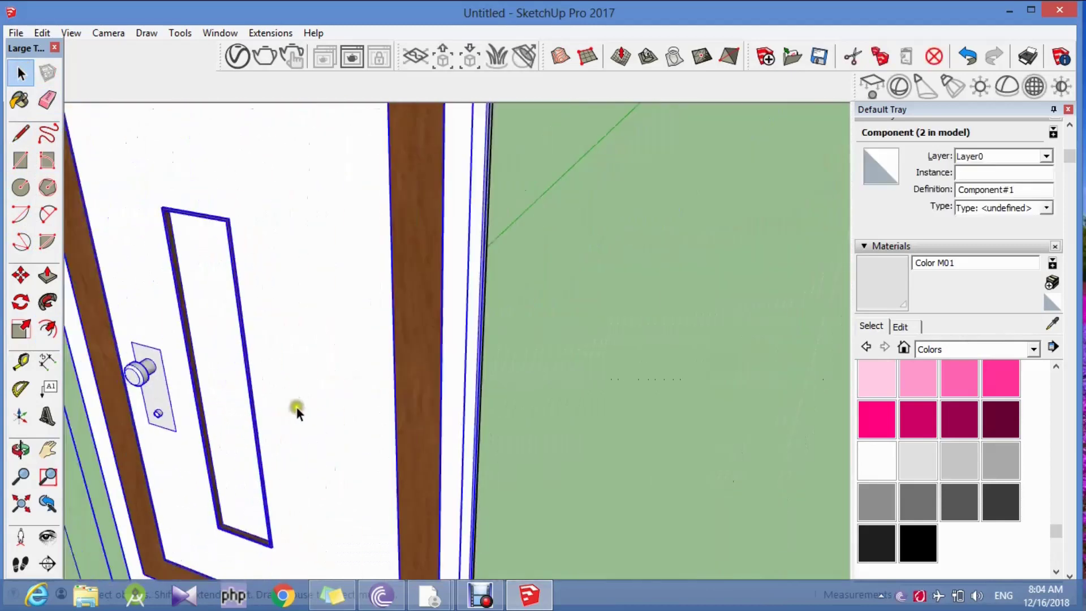
{"action": "scroll", "coordinate": [133, 381], "scroll_direction": "up", "scroll_amount": 3}
{"action": "scroll", "coordinate": [234, 390], "scroll_direction": "up", "scroll_amount": 2}
{"action": "scroll", "coordinate": [266, 490], "scroll_direction": "up", "scroll_amount": 3}
{"action": "left_click", "coordinate": [287, 520]}
{"action": "scroll", "coordinate": [236, 442], "scroll_direction": "up", "scroll_amount": 3}
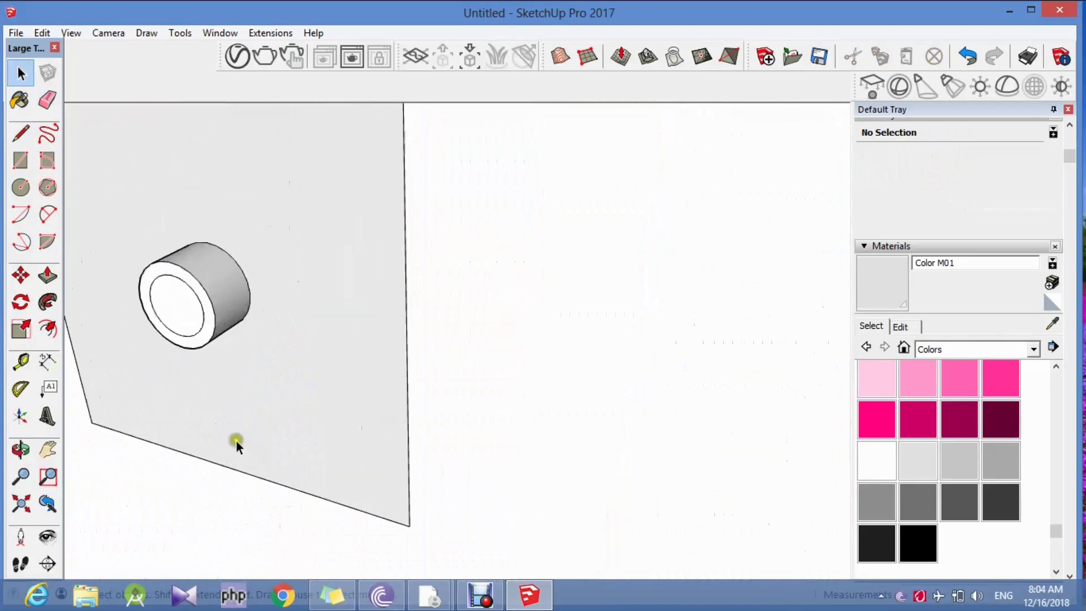
{"action": "left_click", "coordinate": [21, 275]}
{"action": "scroll", "coordinate": [206, 295], "scroll_direction": "up", "scroll_amount": 2}
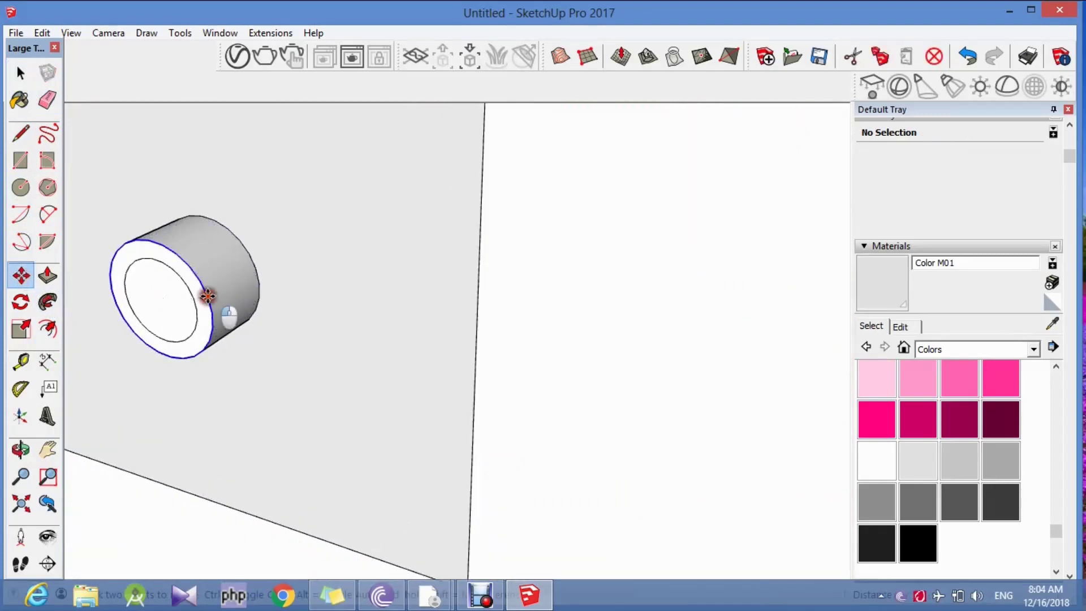
{"action": "left_click", "coordinate": [208, 296]}
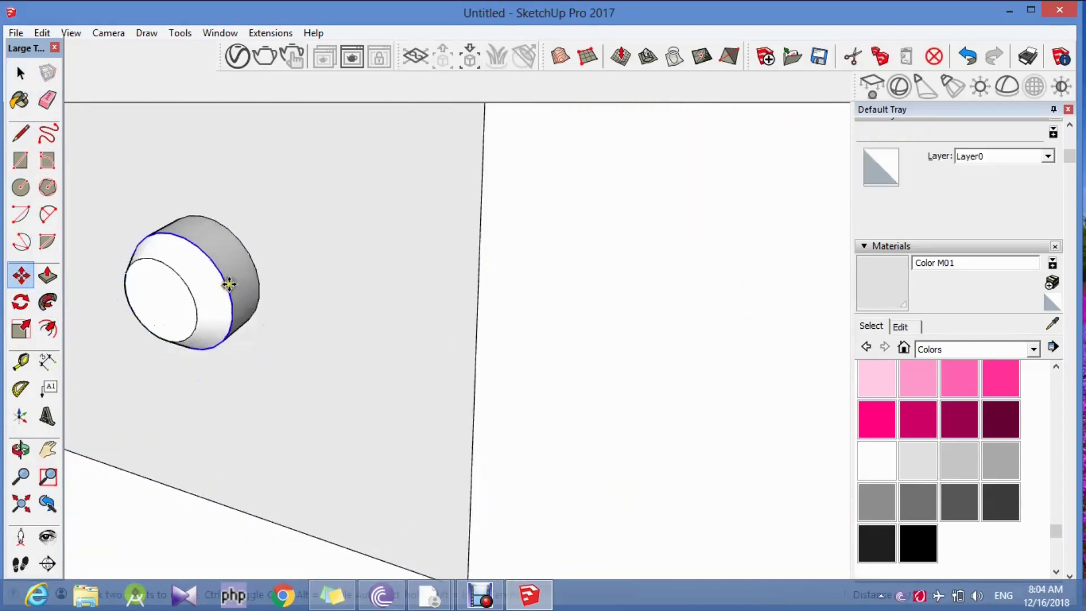
{"action": "left_click", "coordinate": [229, 284]}
{"action": "left_click", "coordinate": [21, 449]}
{"action": "mouse_move", "coordinate": [225, 391]}
{"action": "left_mouse_down"}
{"action": "mouse_move", "coordinate": [231, 355]}
{"action": "mouse_move", "coordinate": [254, 352]}
{"action": "left_mouse_up"}
{"action": "key", "text": "ctrl+z"}
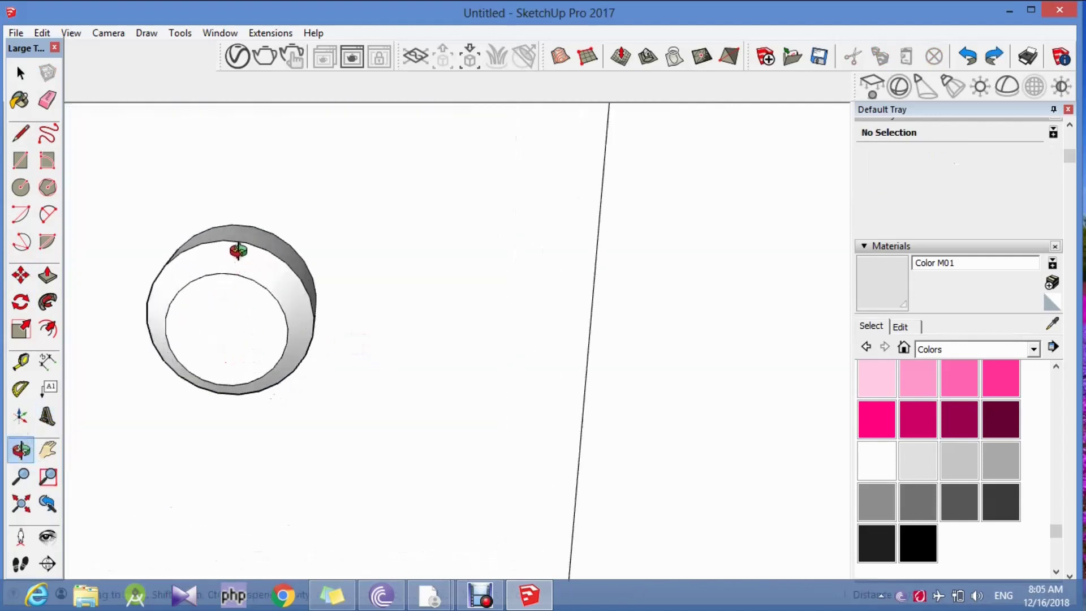
{"action": "mouse_move", "coordinate": [222, 391]}
{"action": "left_mouse_down"}
{"action": "mouse_move", "coordinate": [252, 232]}
{"action": "mouse_move", "coordinate": [204, 346]}
{"action": "mouse_move", "coordinate": [254, 338]}
{"action": "left_mouse_up"}
{"action": "left_click", "coordinate": [24, 164]}
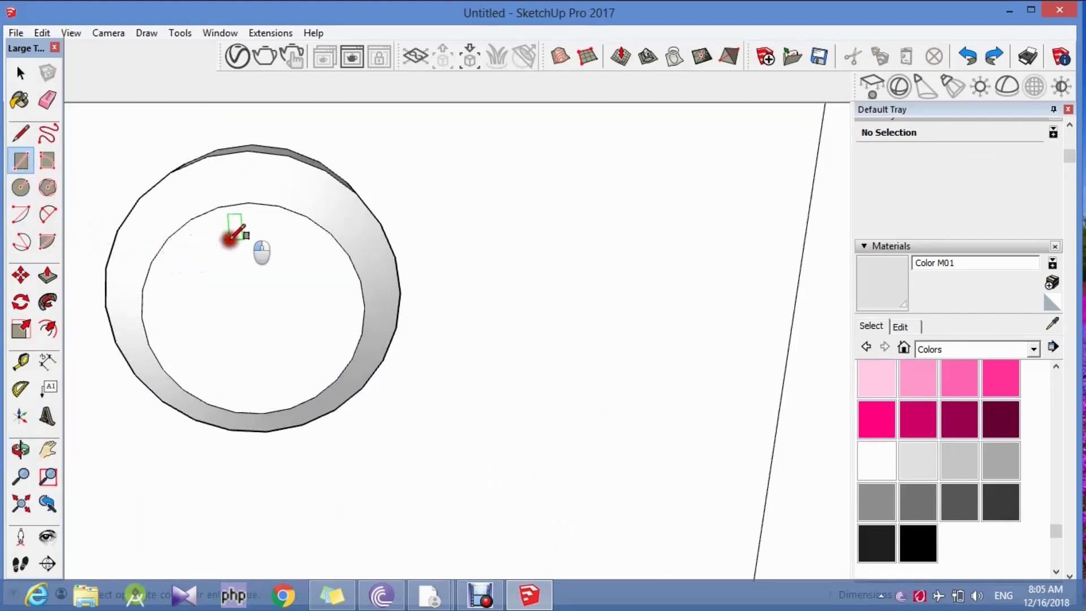
Draw a tall narrow rectangle inside the inner circle and rotate it about 45 degrees.
{"action": "left_click_drag", "start_coordinate": [229, 239], "coordinate": [261, 348]}
{"action": "left_click", "coordinate": [268, 387]}
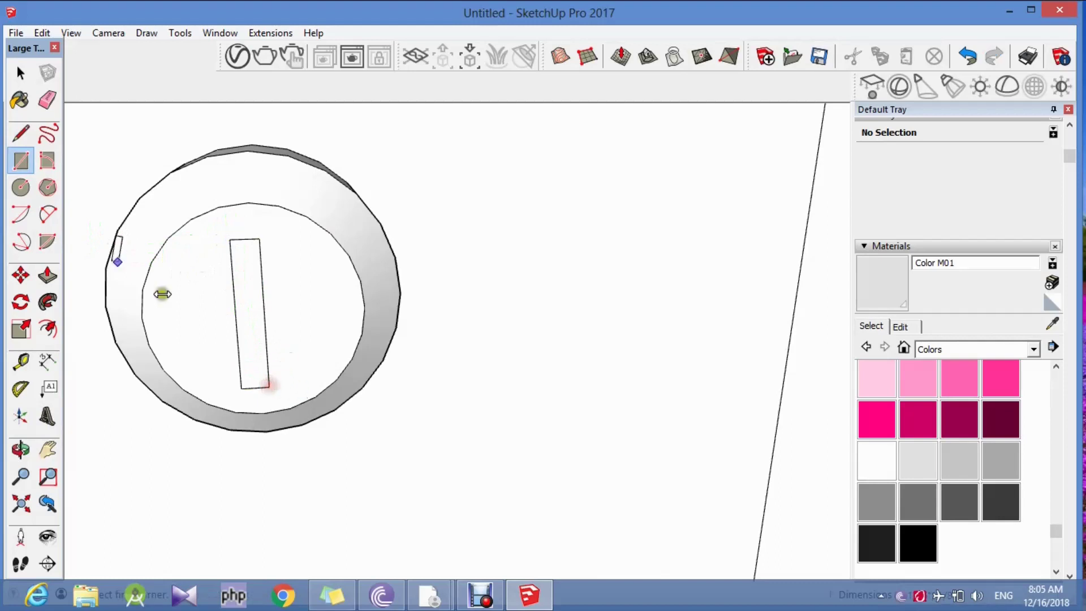
{"action": "left_click", "coordinate": [20, 73]}
{"action": "left_click", "coordinate": [243, 275]}
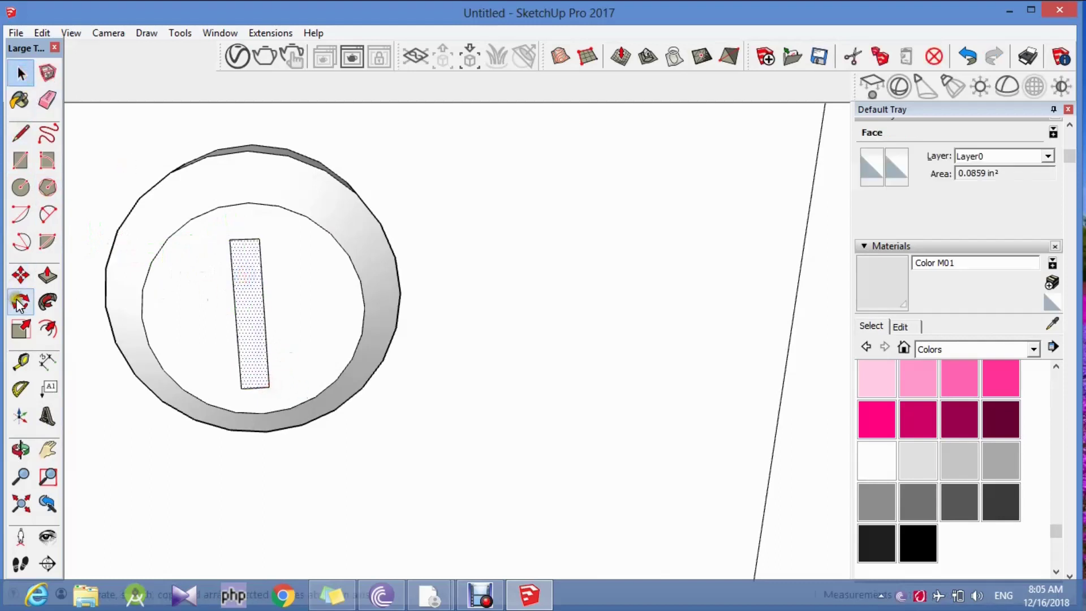
{"action": "left_click", "coordinate": [20, 302]}
{"action": "left_click", "coordinate": [246, 317]}
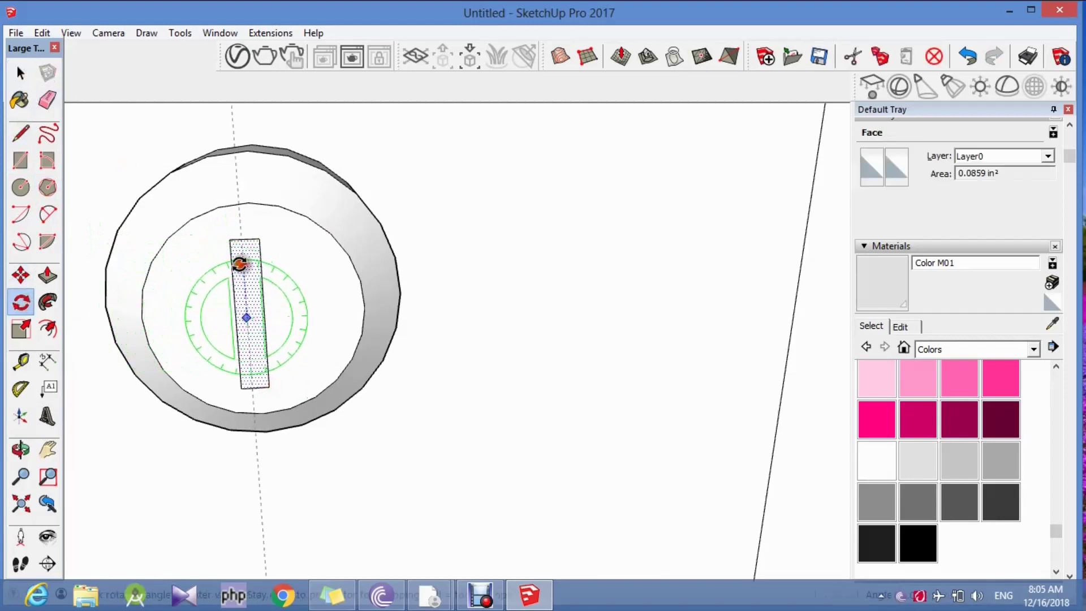
{"action": "left_click", "coordinate": [240, 264]}
{"action": "left_click", "coordinate": [202, 262]}
{"action": "left_click", "coordinate": [21, 72]}
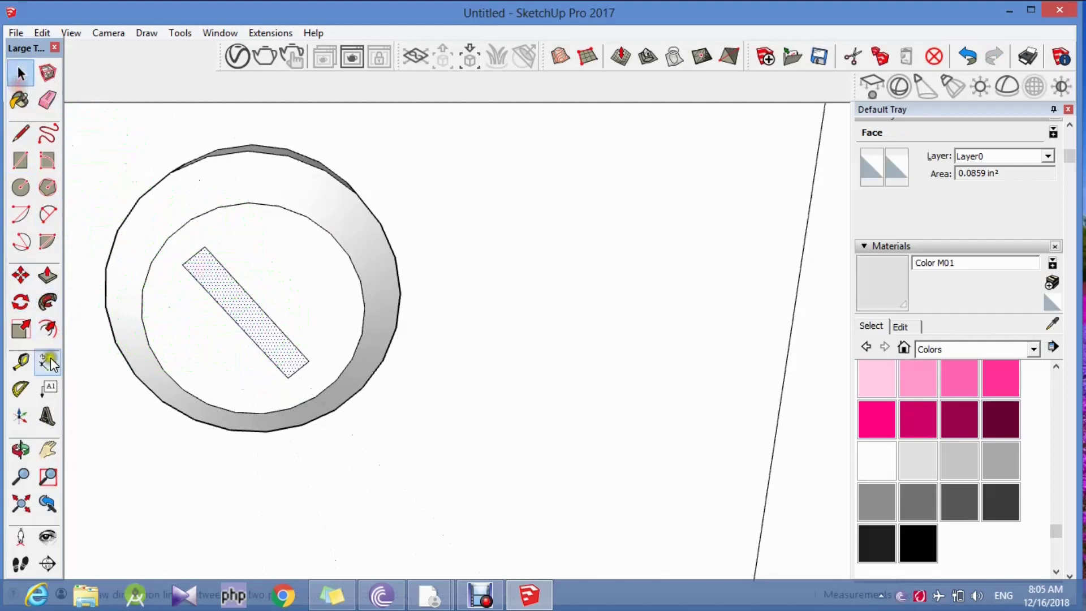
Push the rectangle into the small cylinder to recess the keyhole slot.
{"action": "left_click", "coordinate": [30, 450]}
{"action": "left_click_drag", "start_coordinate": [356, 335], "coordinate": [202, 439]}
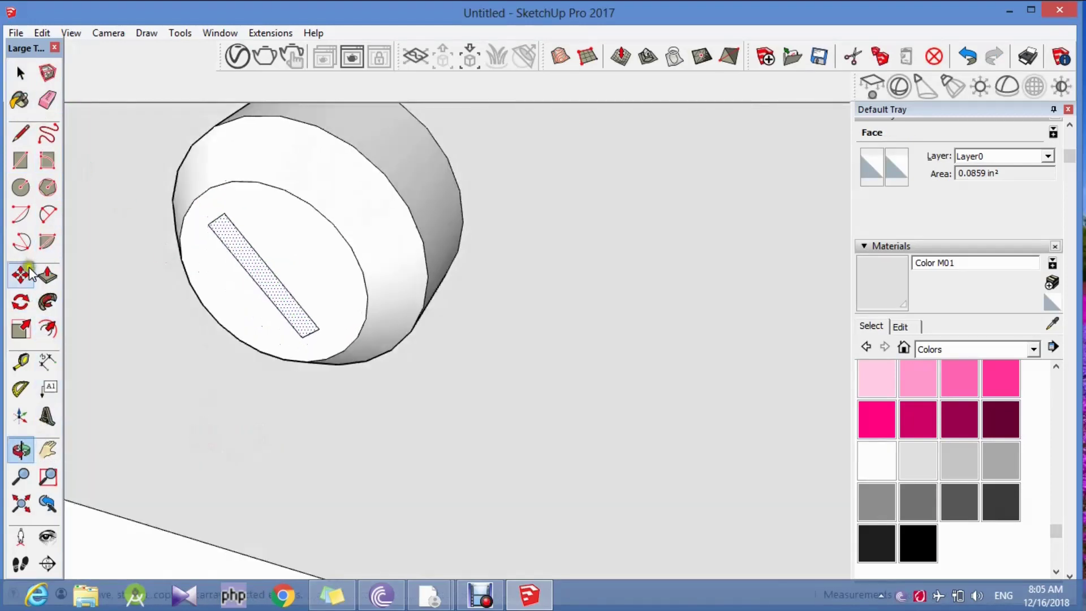
{"action": "left_click", "coordinate": [47, 276]}
{"action": "left_click", "coordinate": [246, 281]}
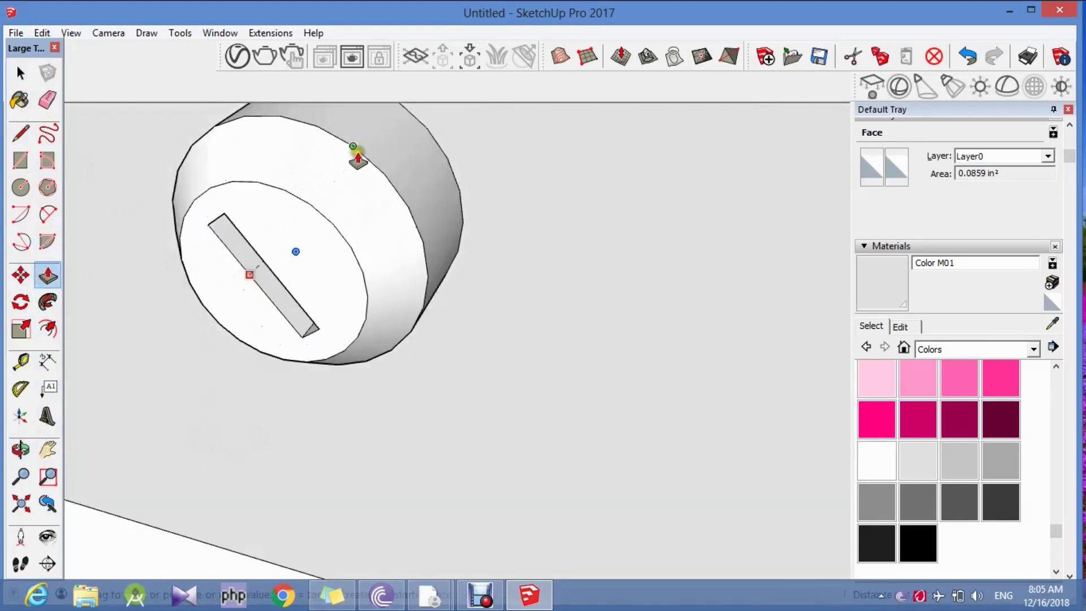
{"action": "left_click", "coordinate": [357, 155]}
{"action": "middle_click_drag", "start_coordinate": [356, 156], "coordinate": [333, 273]}
{"action": "scroll", "coordinate": [333, 273], "scroll_direction": "down", "scroll_amount": 5}
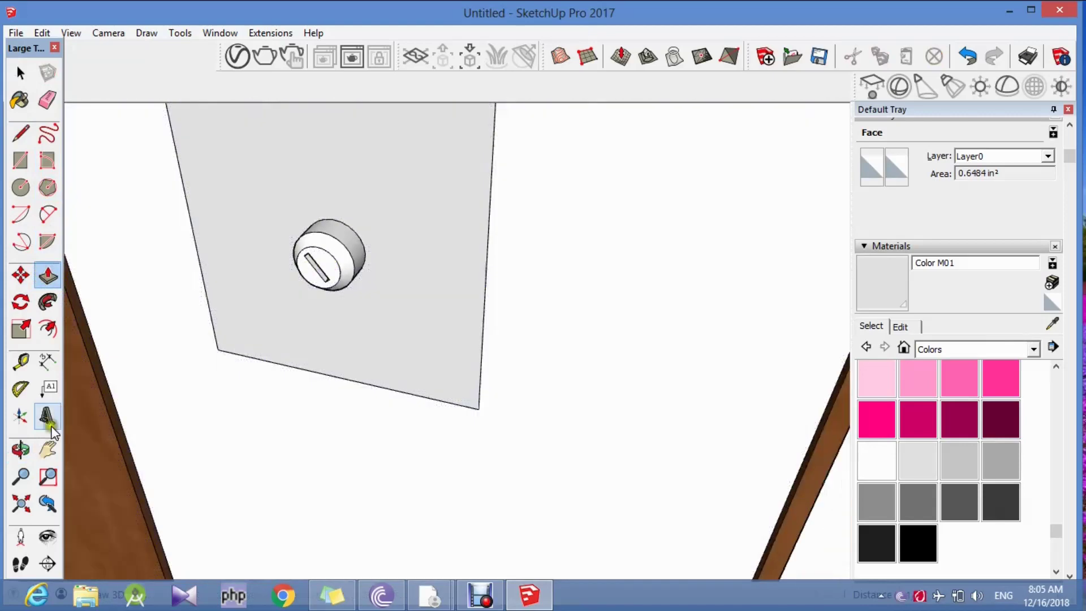
Pull the knob plate face outward to give the plate thickness.
{"action": "left_click", "coordinate": [21, 450]}
{"action": "left_click", "coordinate": [48, 276]}
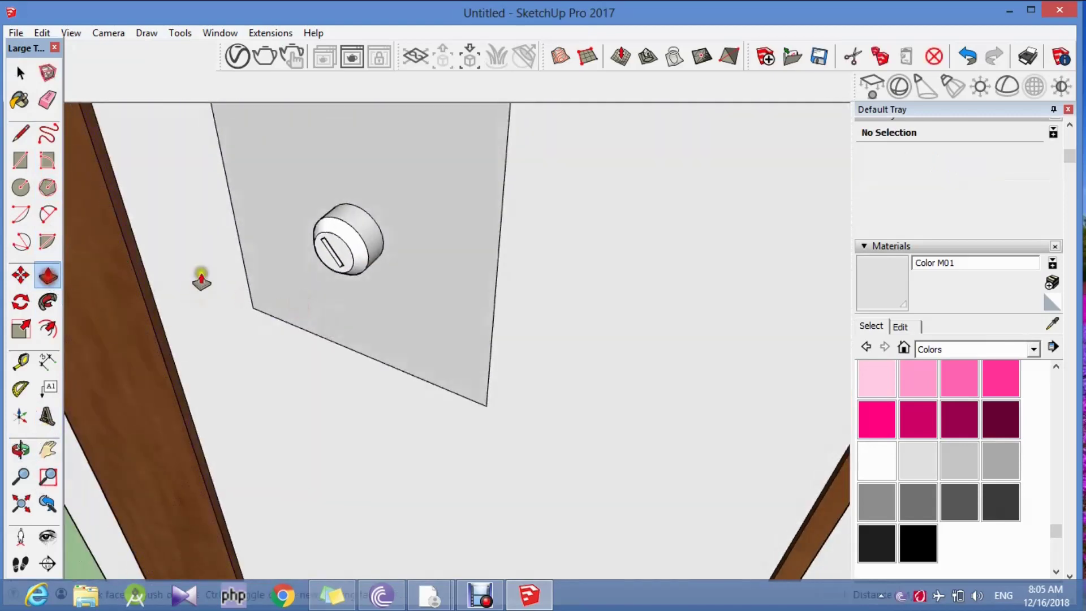
{"action": "left_click", "coordinate": [406, 280]}
{"action": "middle_click_drag", "start_coordinate": [405, 288], "coordinate": [424, 315]}
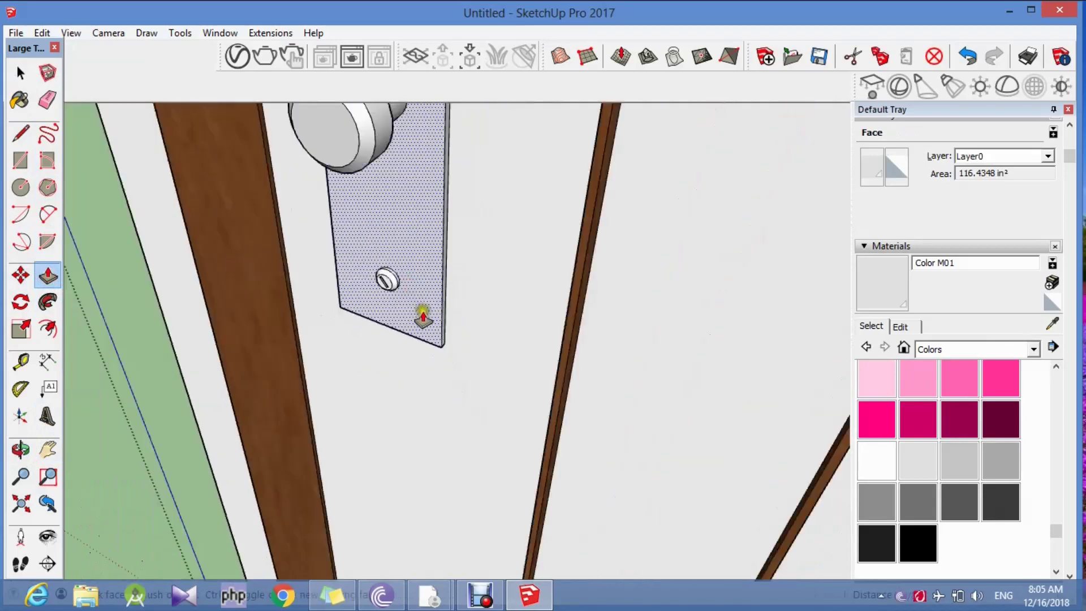
{"action": "scroll", "coordinate": [417, 315], "scroll_direction": "down", "scroll_amount": 3}
{"action": "scroll", "coordinate": [439, 146], "scroll_direction": "up", "scroll_amount": 3}
{"action": "middle_click_drag", "start_coordinate": [439, 145], "coordinate": [440, 184]}
{"action": "scroll", "coordinate": [440, 183], "scroll_direction": "up", "scroll_amount": 3}
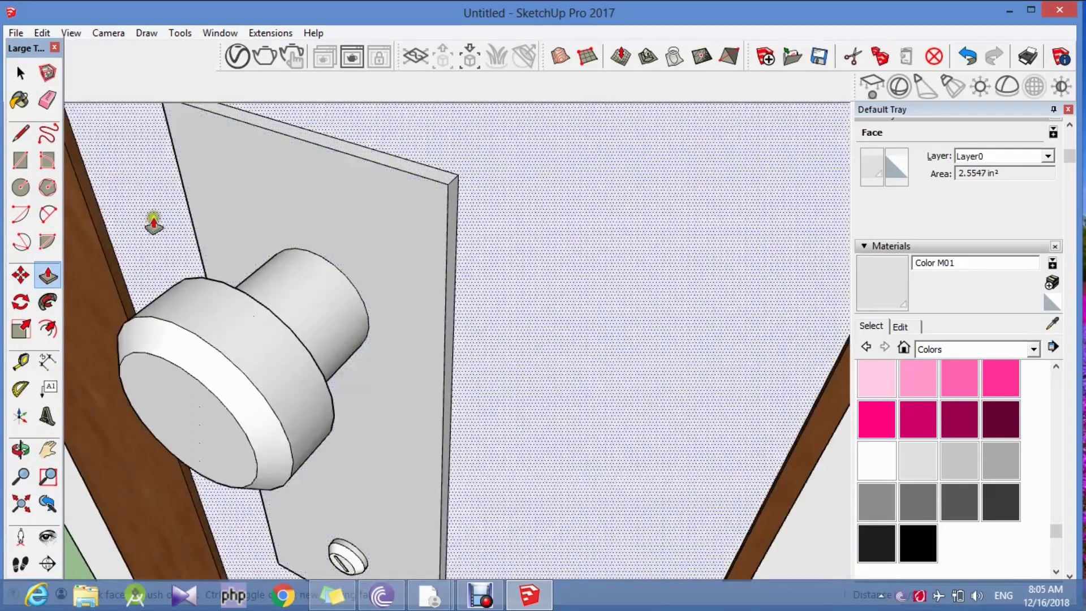
Orbit out to view the whole door, then bring the glass slot and knob into frontal view.
{"action": "left_click", "coordinate": [21, 449]}
{"action": "mouse_move", "coordinate": [309, 294]}
{"action": "left_mouse_down"}
{"action": "mouse_move", "coordinate": [386, 237]}
{"action": "mouse_move", "coordinate": [332, 351]}
{"action": "mouse_move", "coordinate": [296, 340]}
{"action": "mouse_move", "coordinate": [3, 141]}
{"action": "mouse_move", "coordinate": [711, 162]}
{"action": "mouse_move", "coordinate": [680, 172]}
{"action": "left_mouse_up"}
{"action": "left_click_drag", "start_coordinate": [226, 371], "coordinate": [247, 296]}
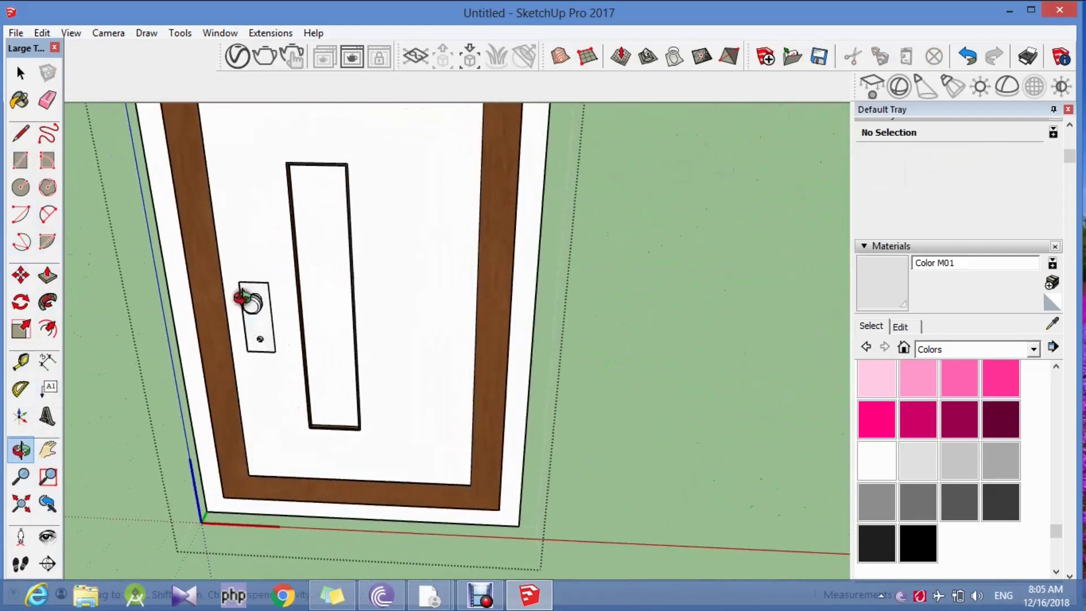
{"action": "scroll", "coordinate": [331, 291], "scroll_direction": "up", "scroll_amount": 3}
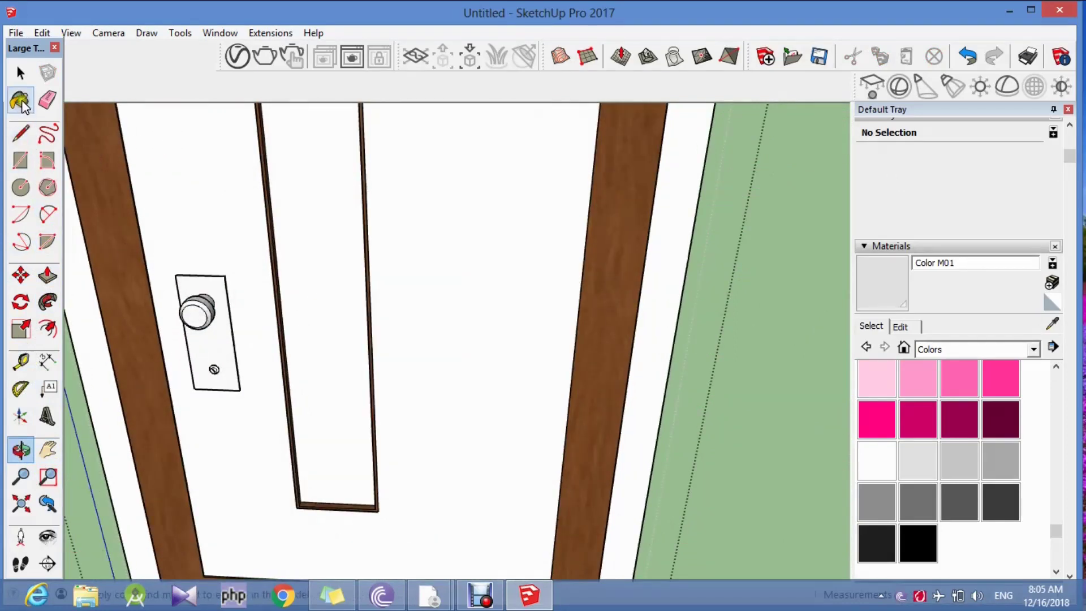
Paint the door's tall slot with Translucent Glass Blue from the Glass and Mirrors collection.
{"action": "left_click", "coordinate": [21, 73]}
{"action": "left_click", "coordinate": [301, 184]}
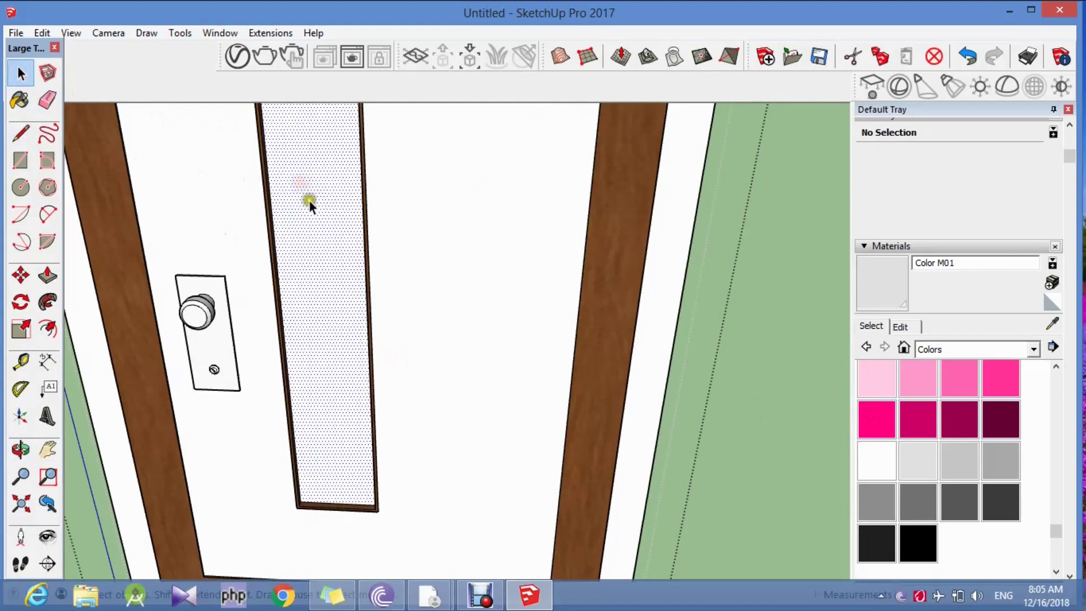
{"action": "left_click", "coordinate": [1033, 349]}
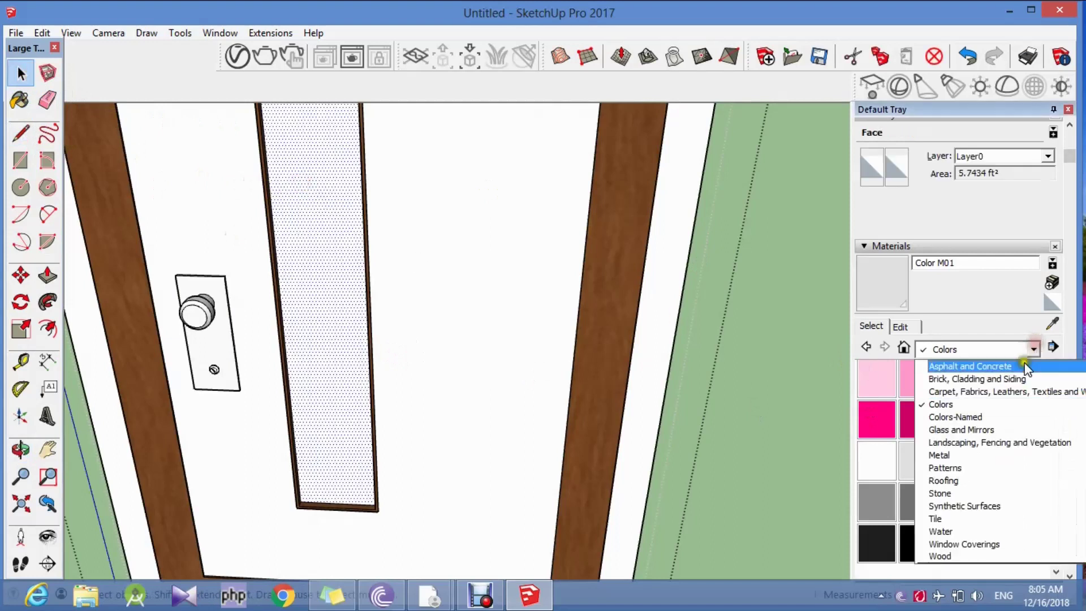
{"action": "left_click", "coordinate": [968, 531]}
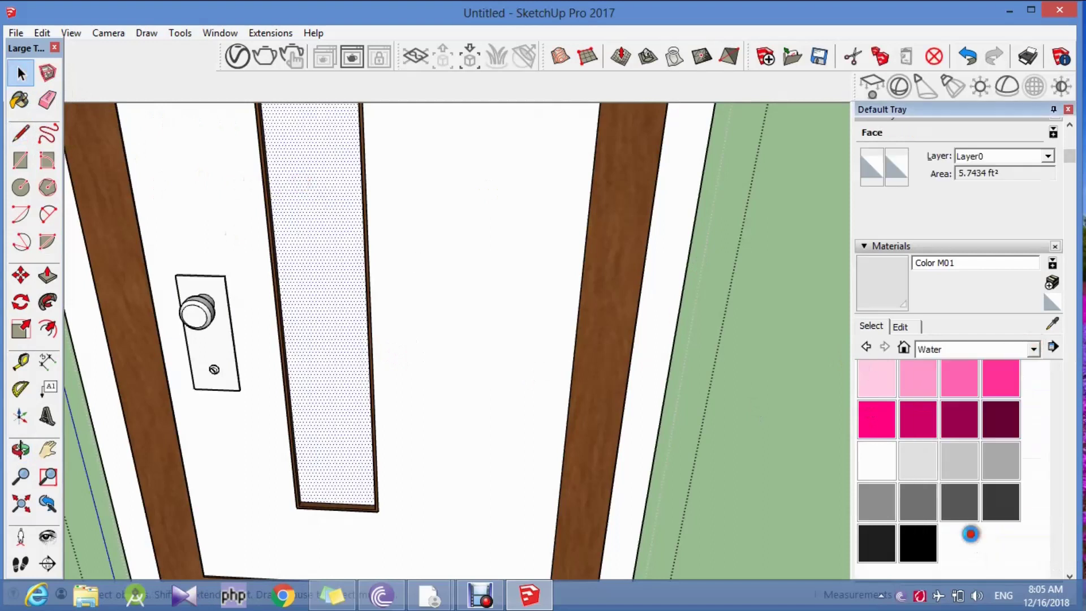
{"action": "left_click", "coordinate": [1035, 347]}
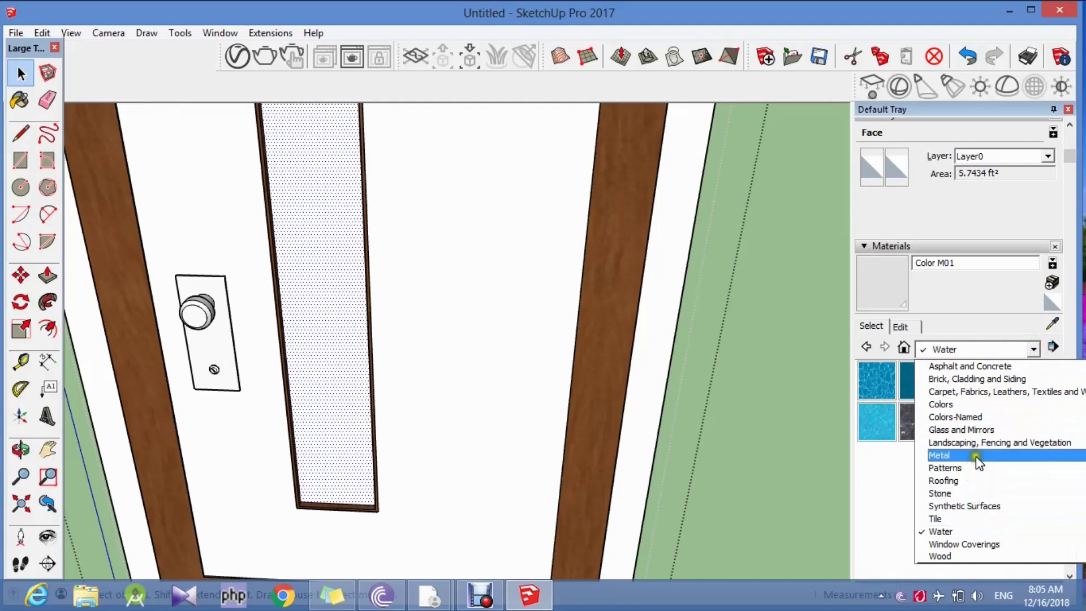
{"action": "left_click", "coordinate": [976, 431]}
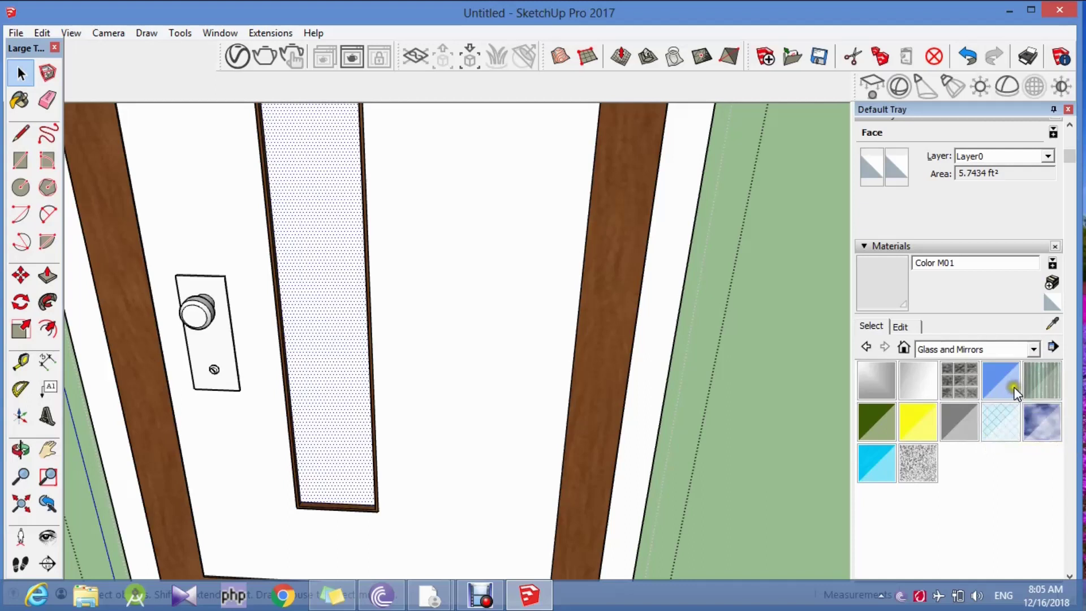
{"action": "left_click", "coordinate": [1009, 388]}
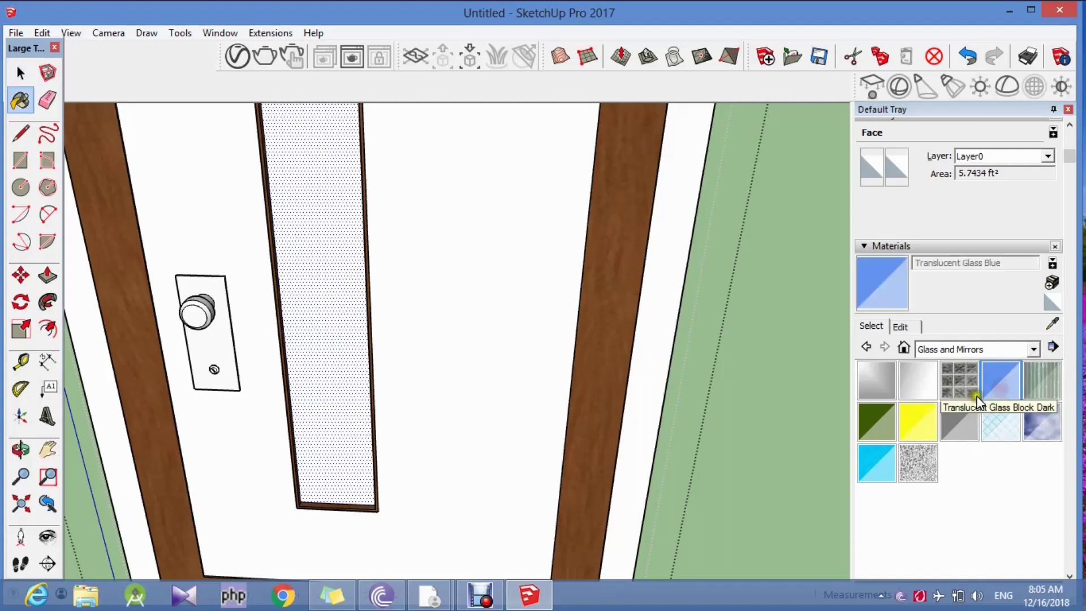
{"action": "left_click", "coordinate": [336, 384]}
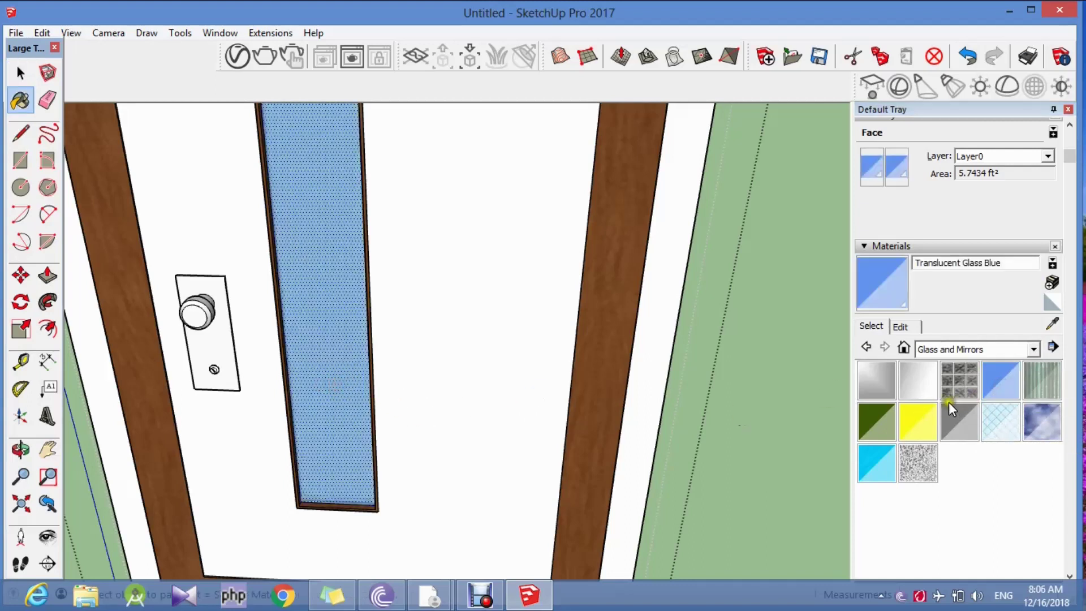
{"action": "left_click", "coordinate": [961, 427]}
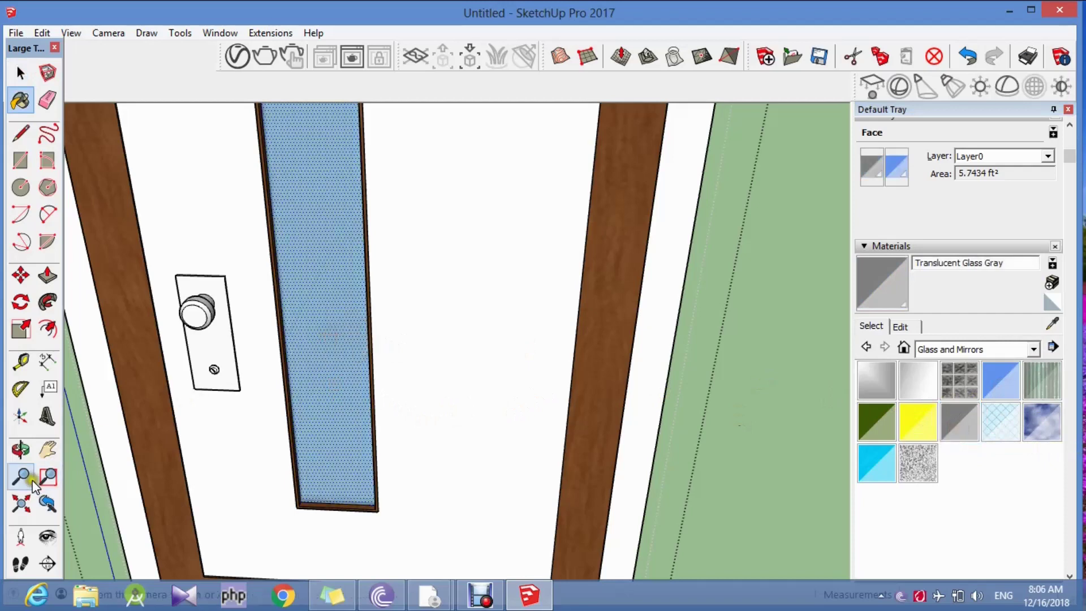
{"action": "left_click", "coordinate": [22, 452]}
{"action": "mouse_move", "coordinate": [296, 436]}
{"action": "left_mouse_down"}
{"action": "mouse_move", "coordinate": [708, 418]}
{"action": "mouse_move", "coordinate": [448, 416]}
{"action": "mouse_move", "coordinate": [426, 393]}
{"action": "mouse_move", "coordinate": [194, 399]}
{"action": "mouse_move", "coordinate": [223, 322]}
{"action": "left_mouse_up"}
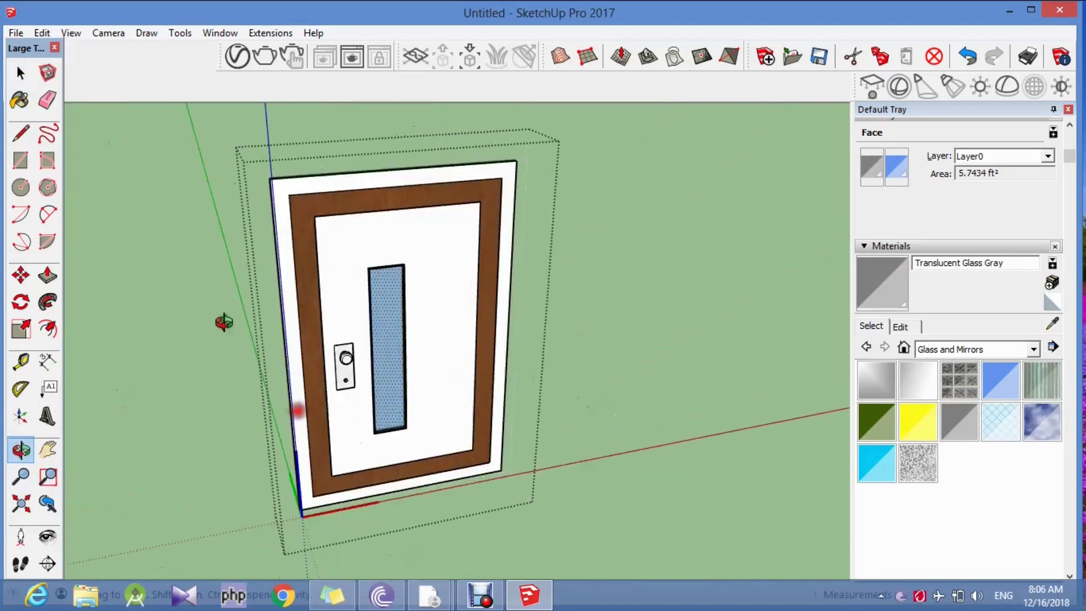
Clear the selection and orbit to a close frontal view of the door.
{"action": "left_click", "coordinate": [20, 72]}
{"action": "left_click", "coordinate": [162, 245]}
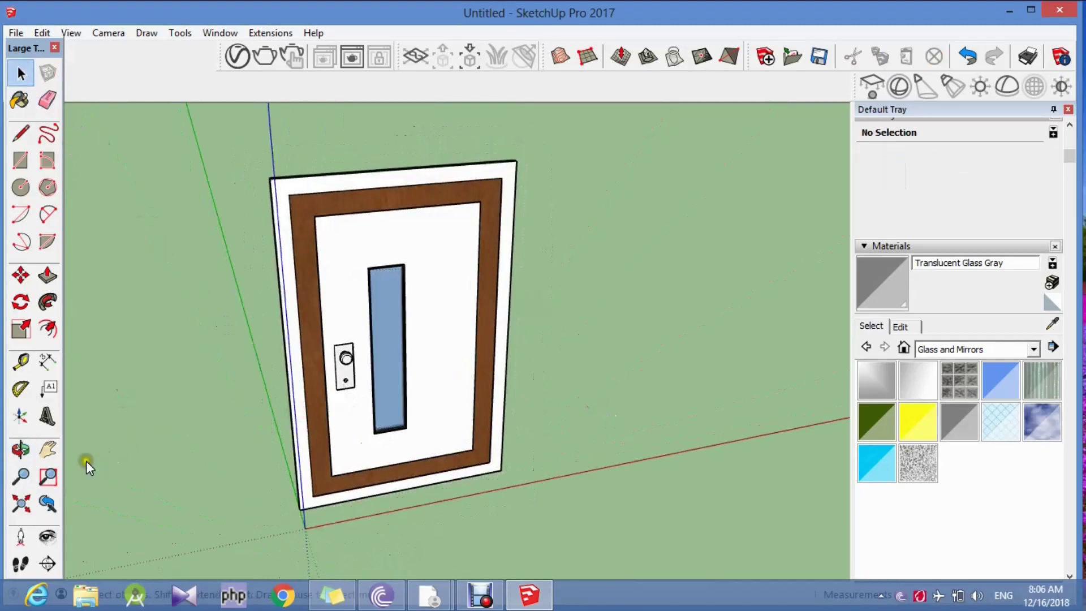
{"action": "left_click", "coordinate": [20, 449]}
{"action": "mouse_move", "coordinate": [430, 396]}
{"action": "left_mouse_down"}
{"action": "mouse_move", "coordinate": [538, 404]}
{"action": "mouse_move", "coordinate": [514, 308]}
{"action": "mouse_move", "coordinate": [543, 480]}
{"action": "left_mouse_up"}
{"action": "scroll", "coordinate": [226, 339], "scroll_direction": "up", "scroll_amount": 5}
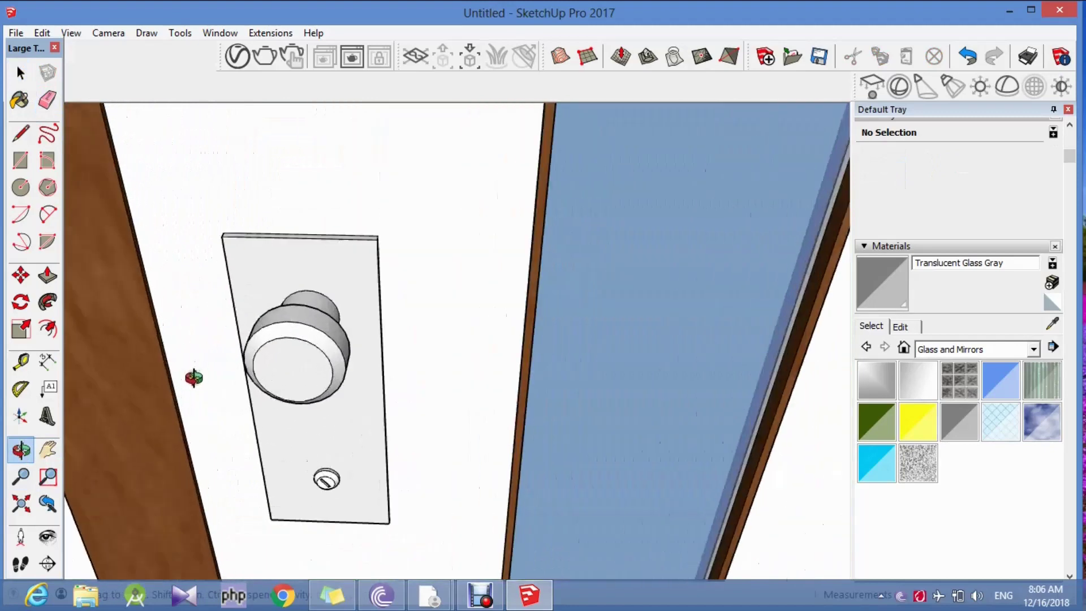
{"action": "scroll", "coordinate": [193, 378], "scroll_direction": "down", "scroll_amount": 2}
{"action": "scroll", "coordinate": [199, 354], "scroll_direction": "down", "scroll_amount": 3}
{"action": "scroll", "coordinate": [227, 359], "scroll_direction": "down", "scroll_amount": 2}
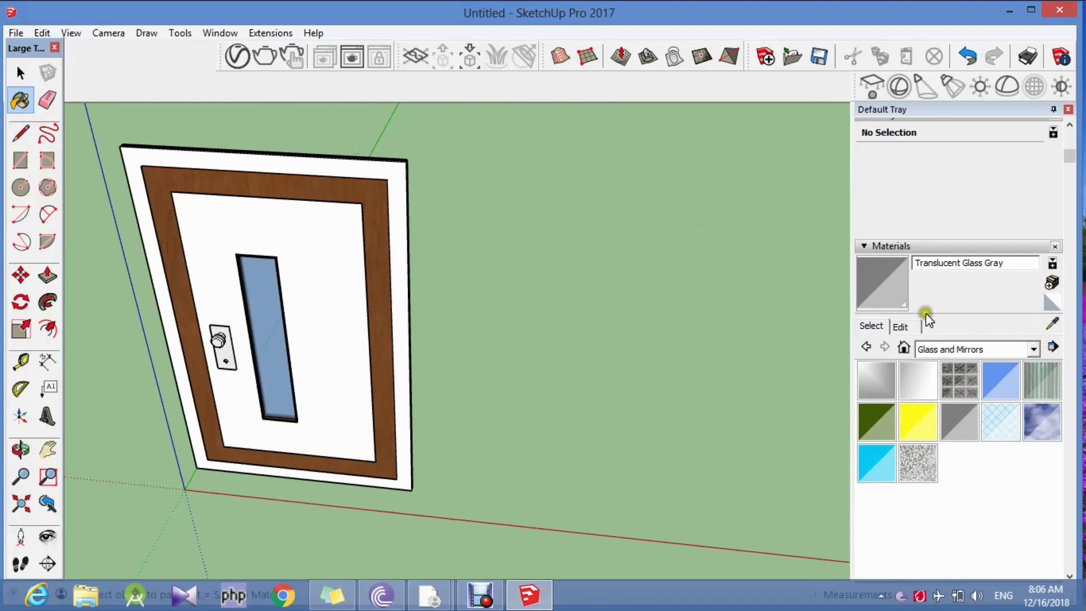
Switch to the Metal collection and pick the Metal Aluminum Anodized swatch.
{"action": "left_click", "coordinate": [1033, 349]}
{"action": "left_click", "coordinate": [1031, 349]}
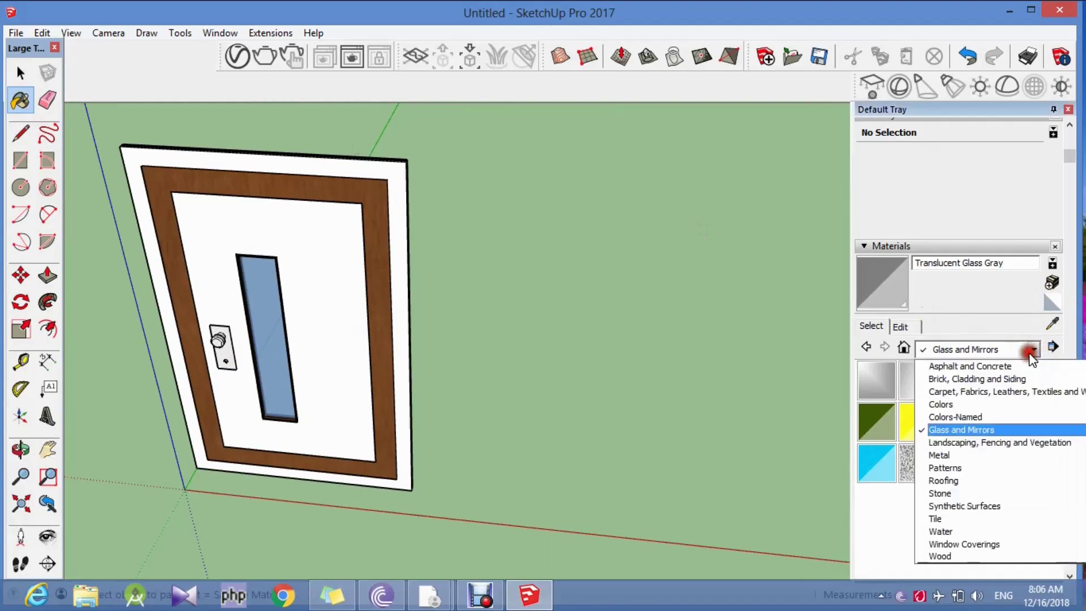
{"action": "left_click", "coordinate": [976, 455]}
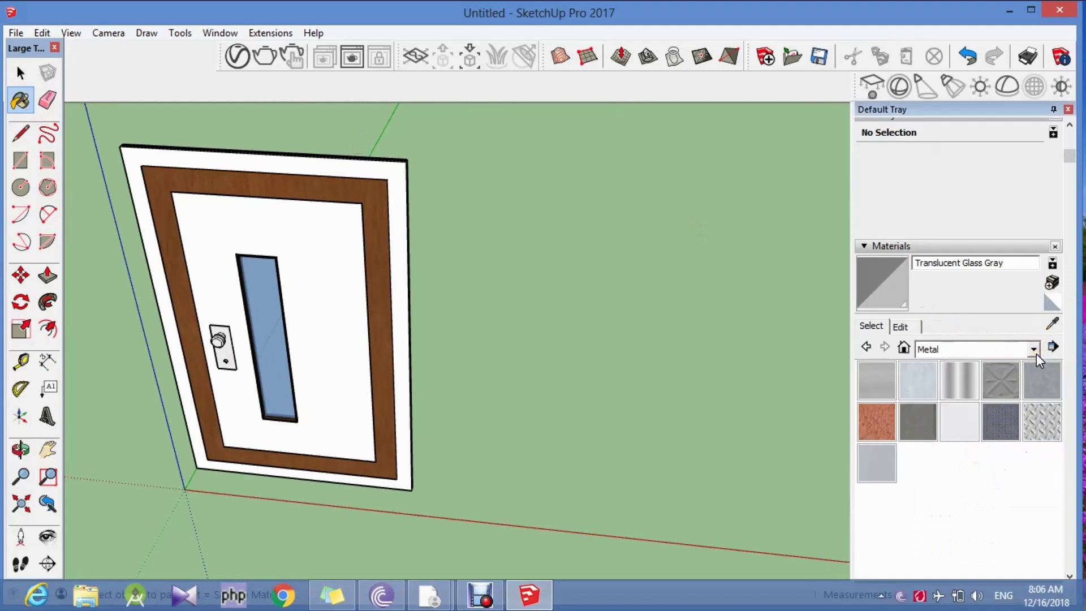
{"action": "left_click", "coordinate": [913, 384]}
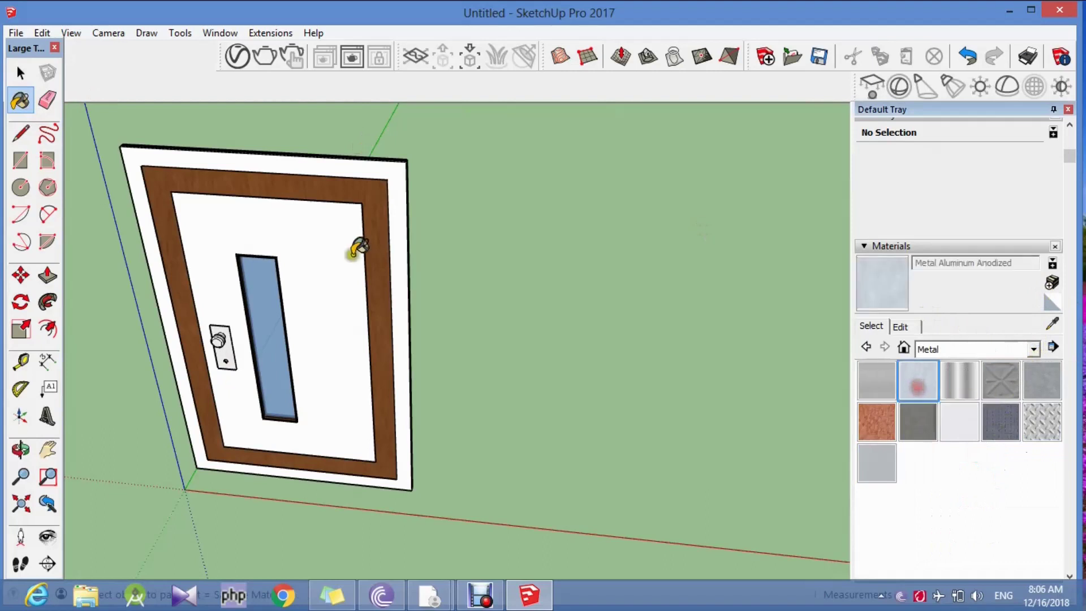
Paint the door panel with Metal Aluminum Anodized.
{"action": "left_click", "coordinate": [320, 261]}
{"action": "scroll", "coordinate": [179, 214], "scroll_direction": "up", "scroll_amount": 3}
{"action": "left_click", "coordinate": [20, 449]}
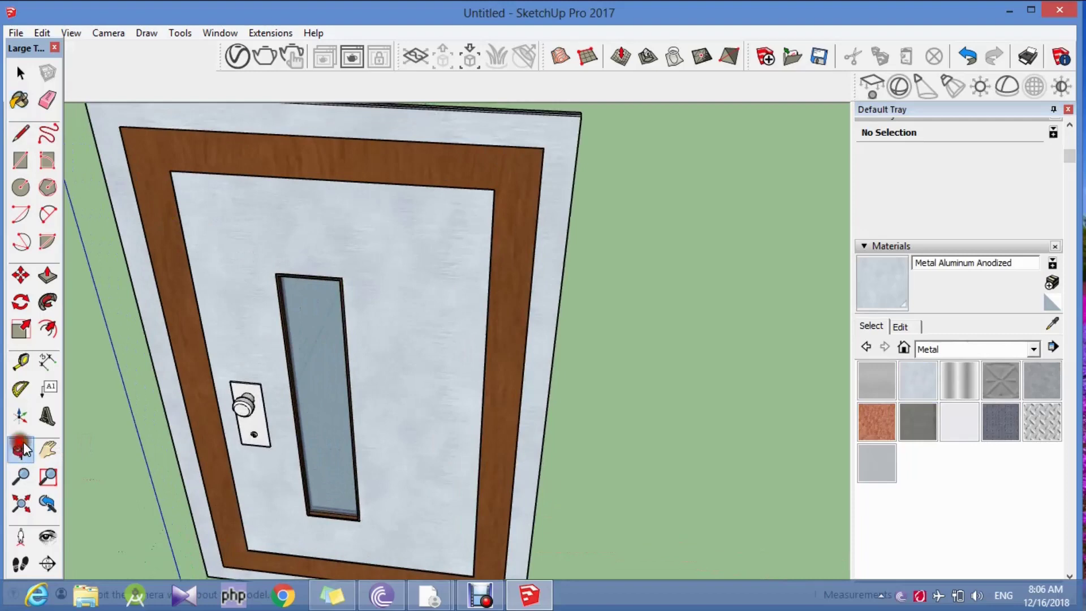
{"action": "left_click_drag", "start_coordinate": [400, 266], "coordinate": [442, 271]}
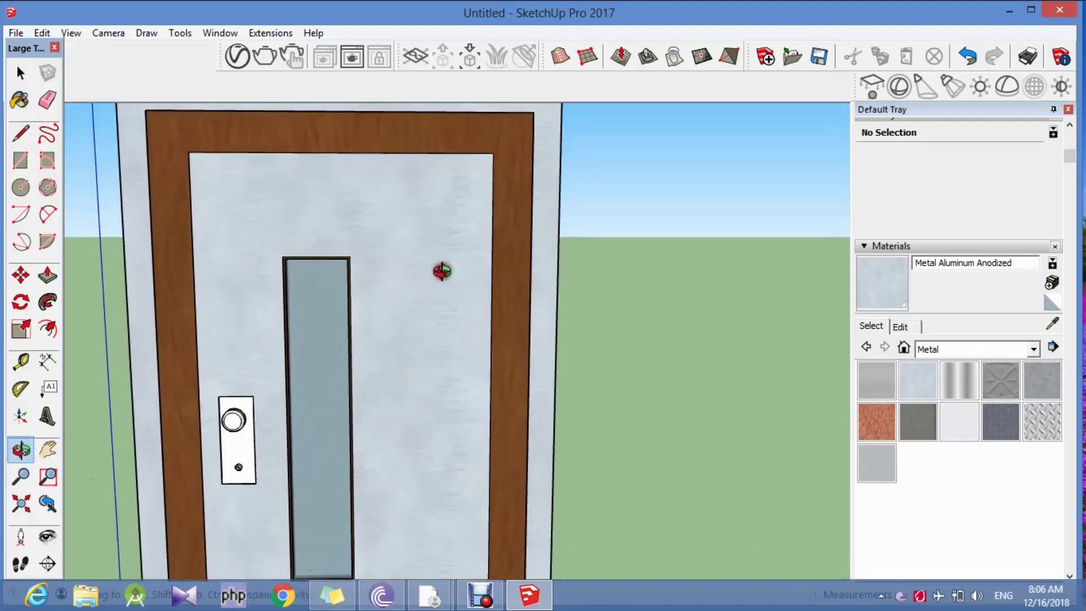
{"action": "scroll", "coordinate": [238, 460], "scroll_direction": "up", "scroll_amount": 2}
{"action": "scroll", "coordinate": [230, 456], "scroll_direction": "up", "scroll_amount": 3}
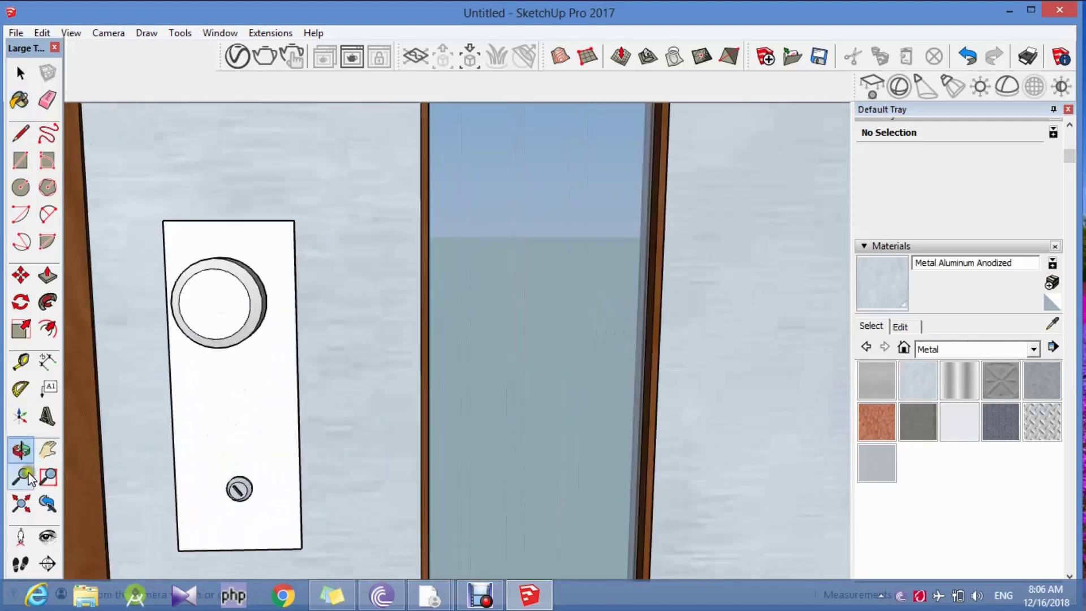
{"action": "left_click_drag", "start_coordinate": [295, 323], "coordinate": [192, 414]}
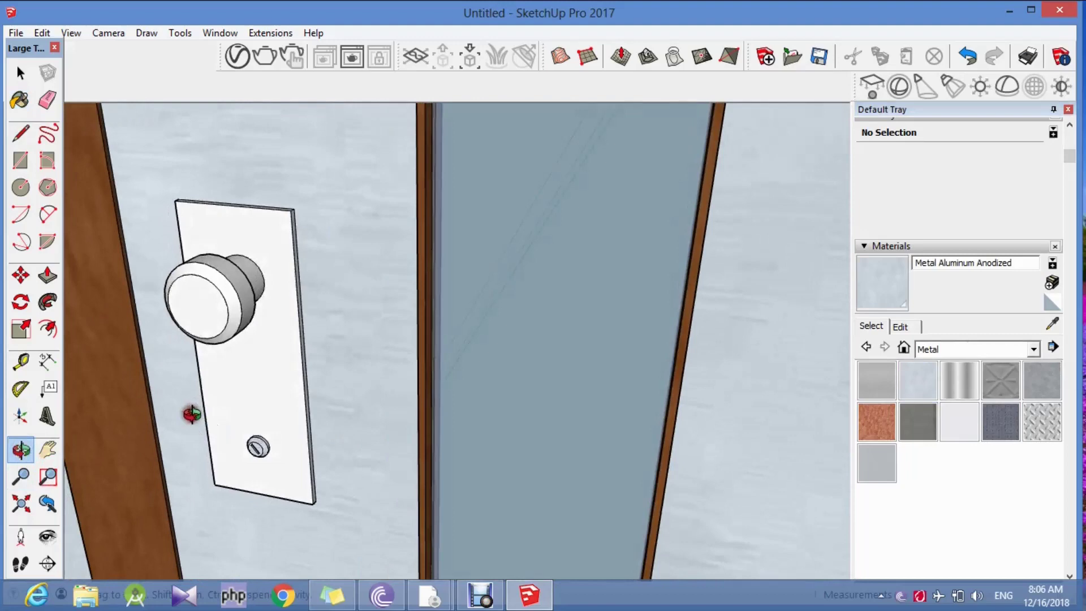
Sample the knob plate's material and apply it to the knob's inner face.
{"action": "left_click", "coordinate": [1053, 325]}
{"action": "left_click", "coordinate": [295, 372]}
{"action": "scroll", "coordinate": [164, 310], "scroll_direction": "up", "scroll_amount": 2}
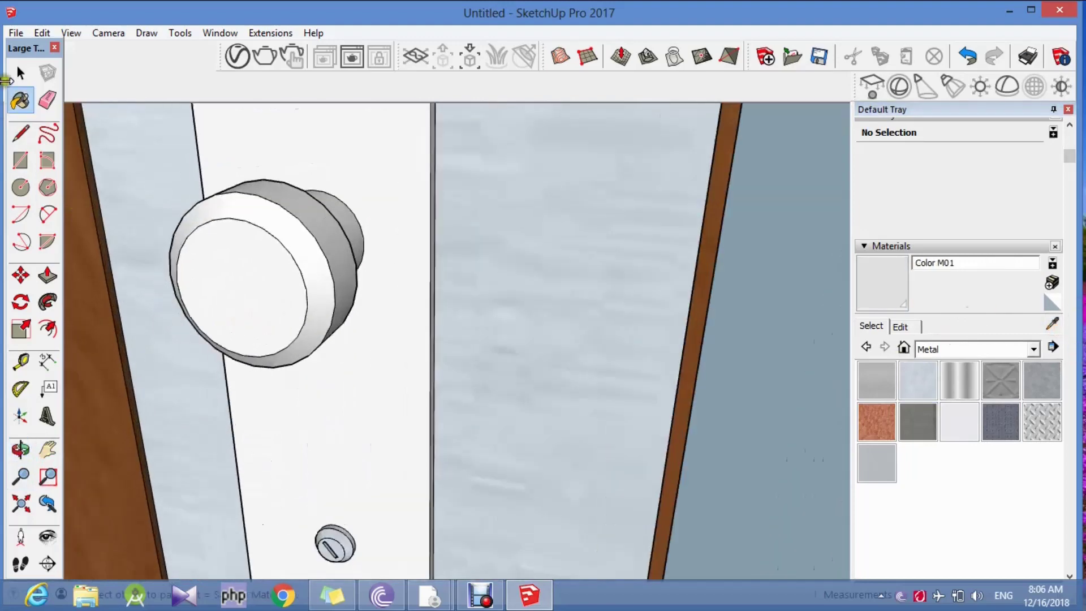
{"action": "left_click", "coordinate": [20, 72]}
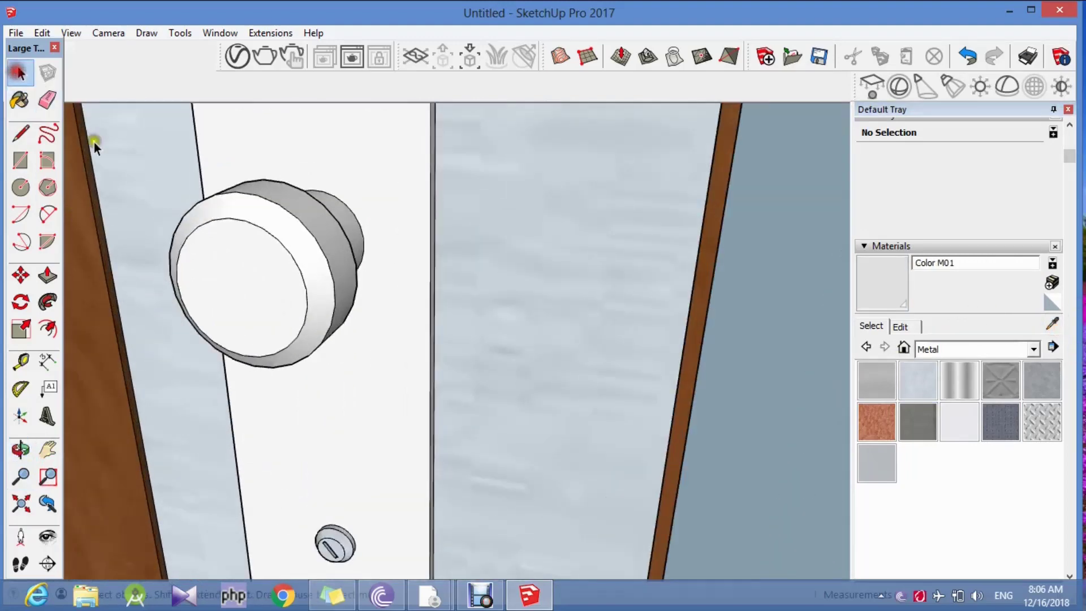
{"action": "left_click", "coordinate": [240, 276]}
{"action": "left_click", "coordinate": [20, 100]}
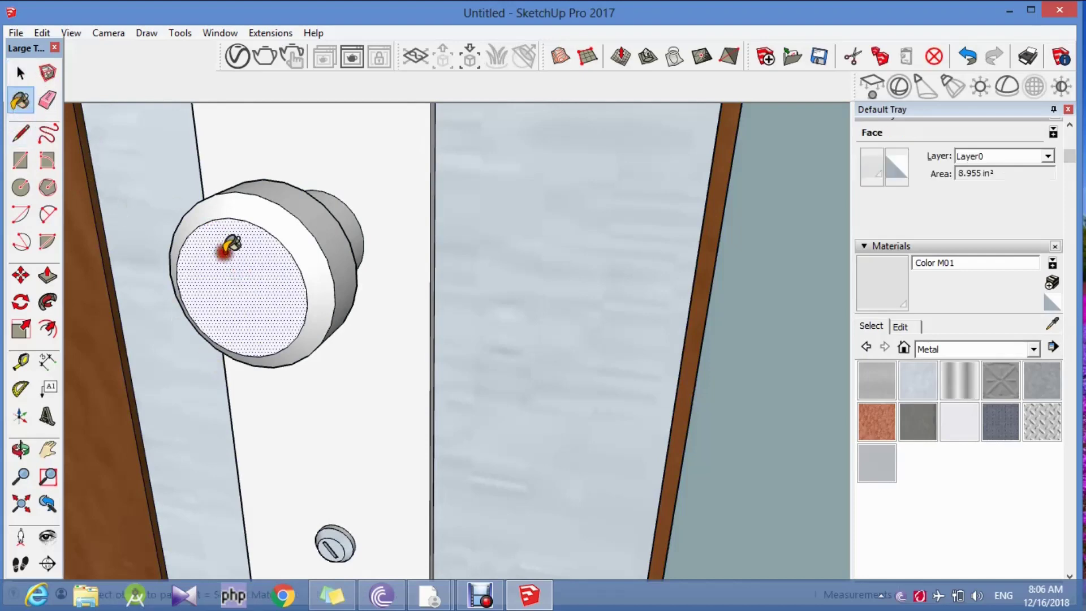
{"action": "scroll", "coordinate": [232, 249], "scroll_direction": "down", "scroll_amount": 3}
{"action": "scroll", "coordinate": [250, 297], "scroll_direction": "down", "scroll_amount": 2}
{"action": "scroll", "coordinate": [250, 292], "scroll_direction": "down", "scroll_amount": 2}
{"action": "scroll", "coordinate": [250, 294], "scroll_direction": "down", "scroll_amount": 1}
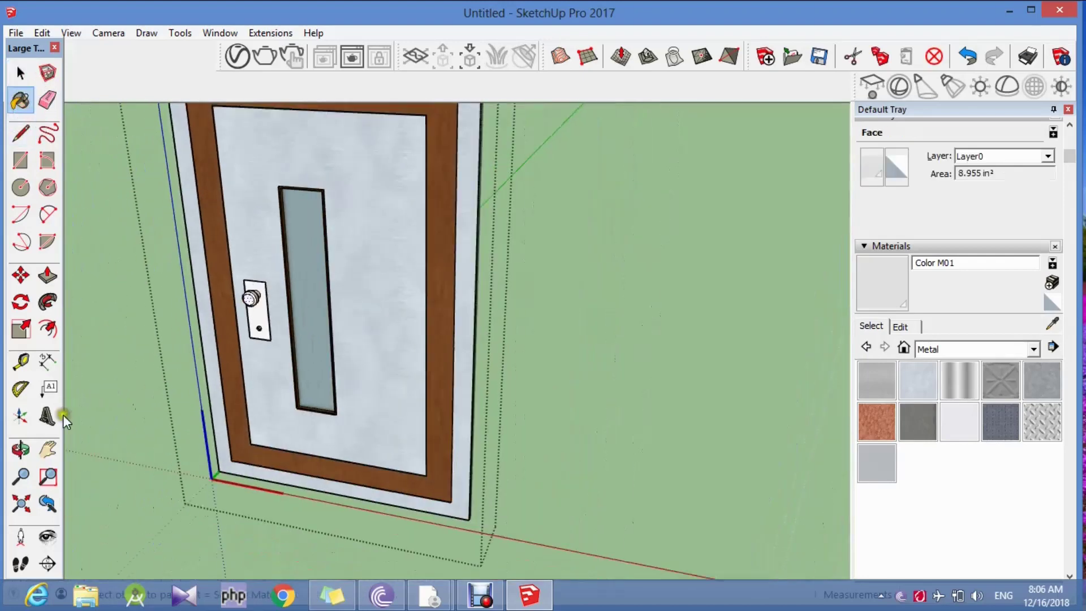
Orbit to a frontal view of the whole door and pan it left and down.
{"action": "left_click", "coordinate": [21, 450]}
{"action": "mouse_move", "coordinate": [169, 385]}
{"action": "left_mouse_down"}
{"action": "mouse_move", "coordinate": [388, 346]}
{"action": "mouse_move", "coordinate": [594, 504]}
{"action": "mouse_move", "coordinate": [654, 359]}
{"action": "mouse_move", "coordinate": [766, 187]}
{"action": "mouse_move", "coordinate": [751, 117]}
{"action": "mouse_move", "coordinate": [754, 139]}
{"action": "left_mouse_up"}
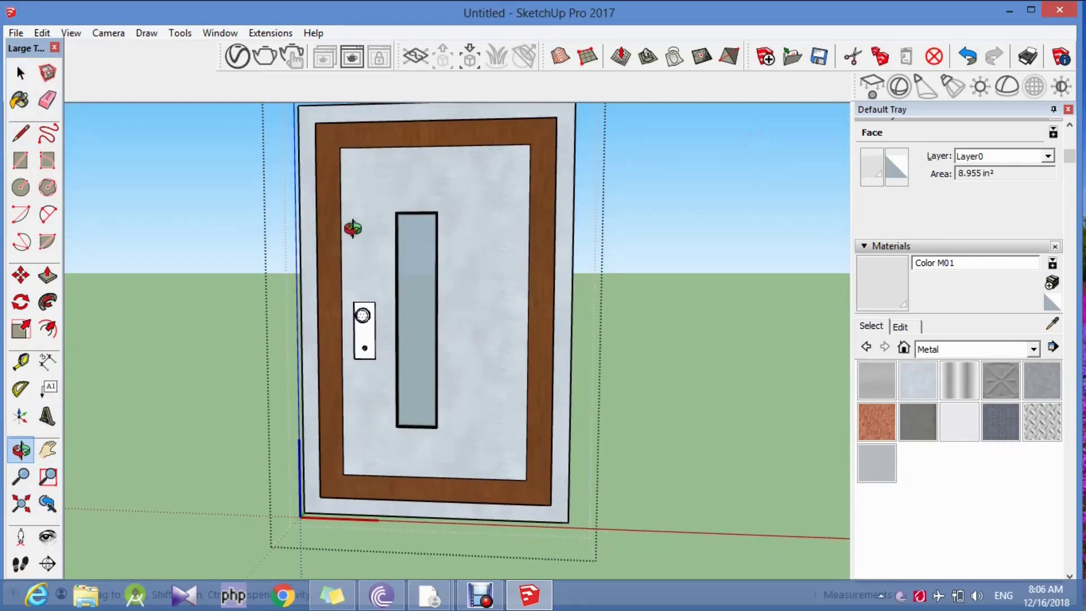
{"action": "left_click", "coordinate": [55, 448]}
{"action": "left_click_drag", "start_coordinate": [424, 286], "coordinate": [394, 308]}
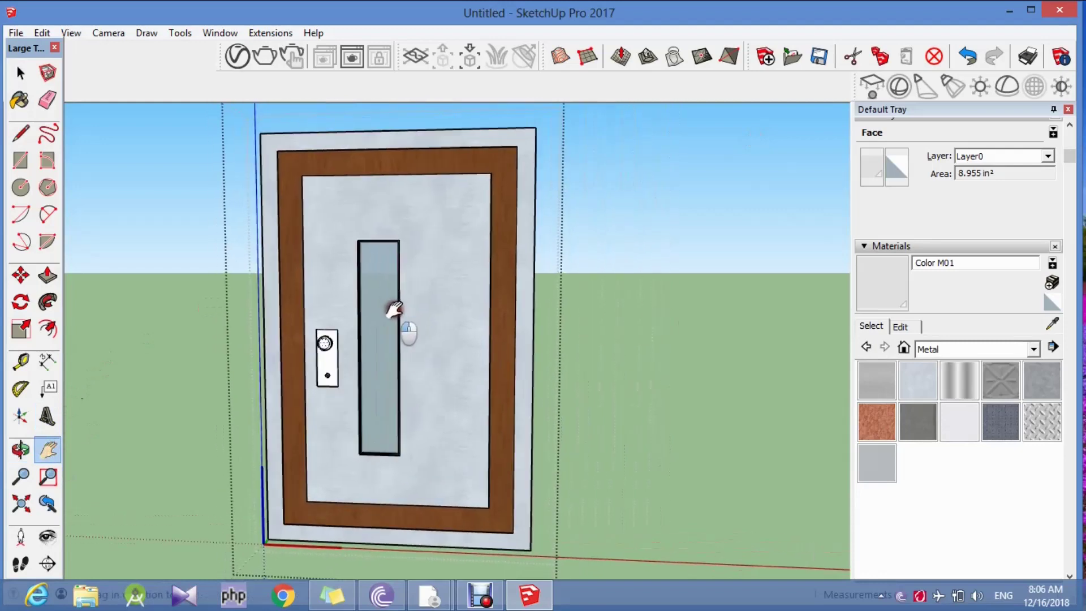
Group all of the door's geometry into a single group.
{"action": "left_click", "coordinate": [21, 450]}
{"action": "mouse_move", "coordinate": [73, 498]}
{"action": "left_mouse_down"}
{"action": "mouse_move", "coordinate": [113, 531]}
{"action": "mouse_move", "coordinate": [625, 554]}
{"action": "mouse_move", "coordinate": [424, 537]}
{"action": "left_mouse_up"}
{"action": "left_click", "coordinate": [24, 79]}
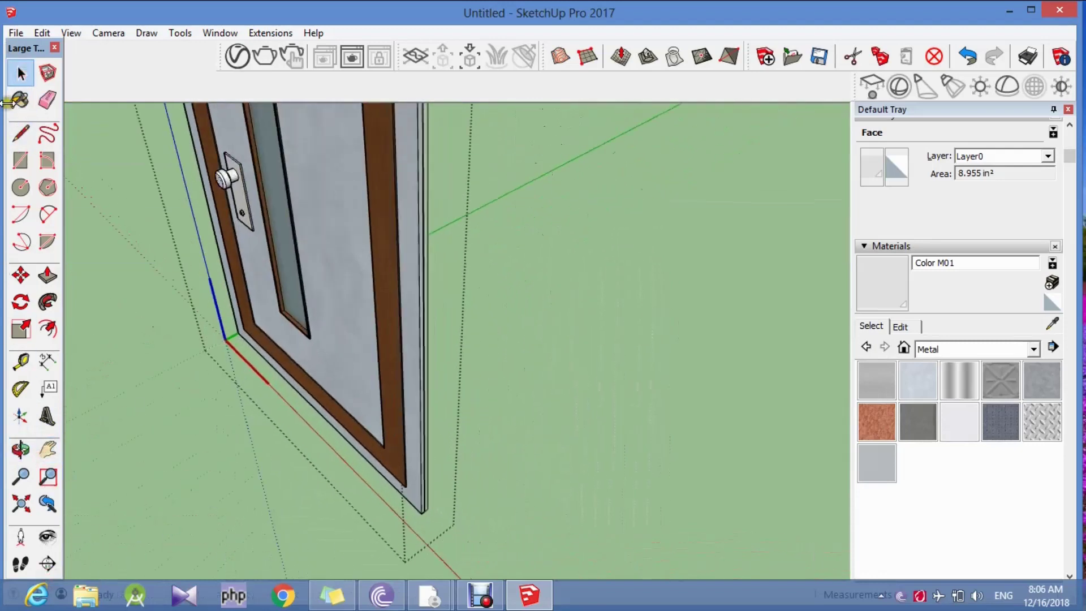
{"action": "triple_click", "coordinate": [325, 219]}
{"action": "right_click", "coordinate": [325, 219]}
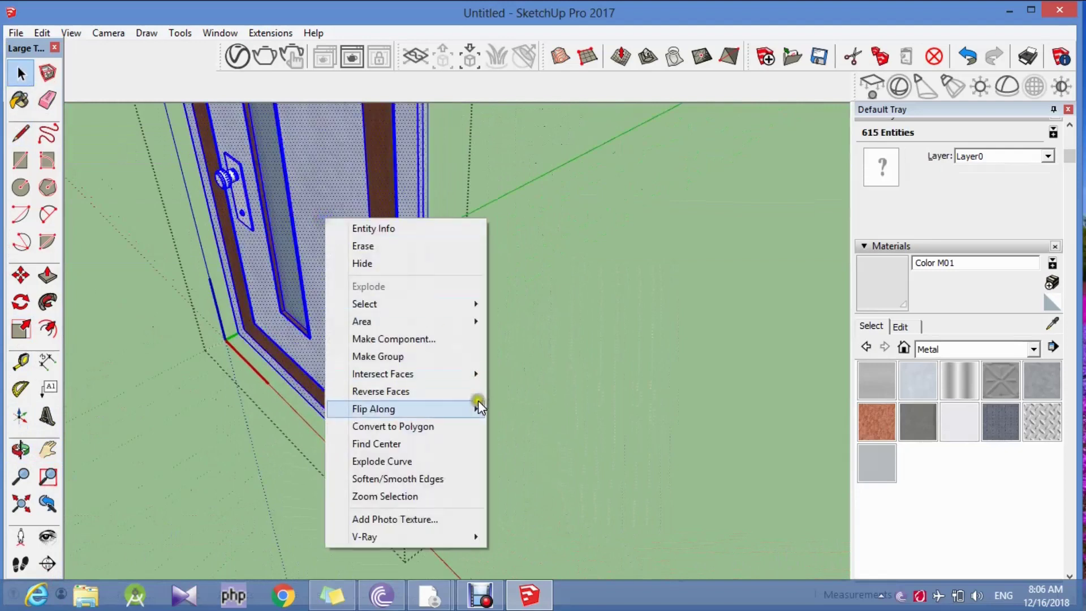
{"action": "left_click", "coordinate": [453, 358]}
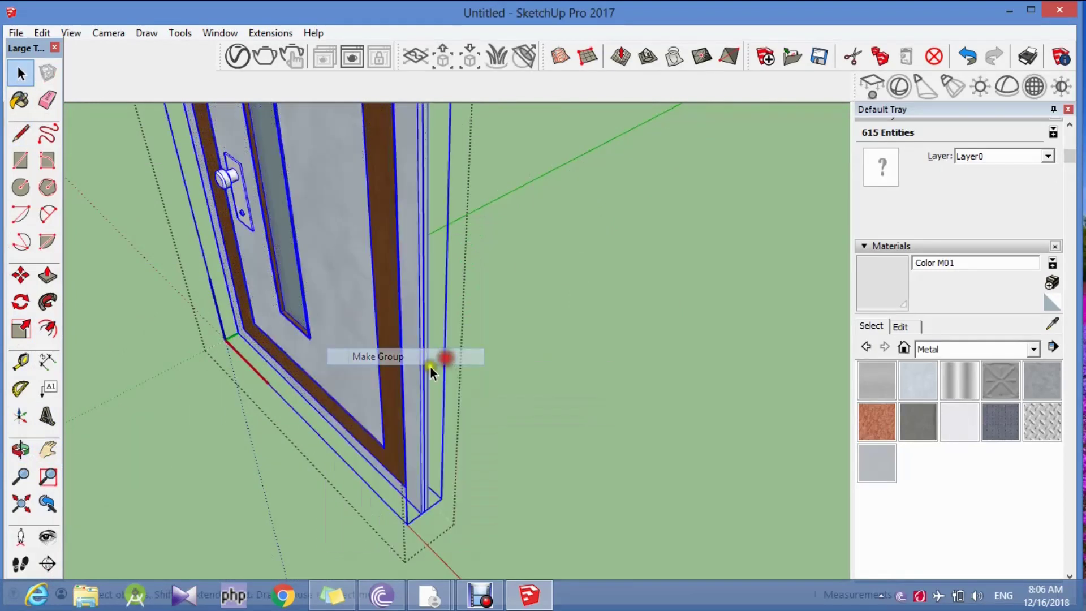
Draw a rectangle face on the ground at the door's bottom corner.
{"action": "left_click", "coordinate": [20, 160]}
{"action": "scroll", "coordinate": [478, 571], "scroll_direction": "up", "scroll_amount": 2}
{"action": "scroll", "coordinate": [385, 494], "scroll_direction": "up", "scroll_amount": 2}
{"action": "scroll", "coordinate": [390, 475], "scroll_direction": "up", "scroll_amount": 2}
{"action": "scroll", "coordinate": [410, 430], "scroll_direction": "up", "scroll_amount": 1}
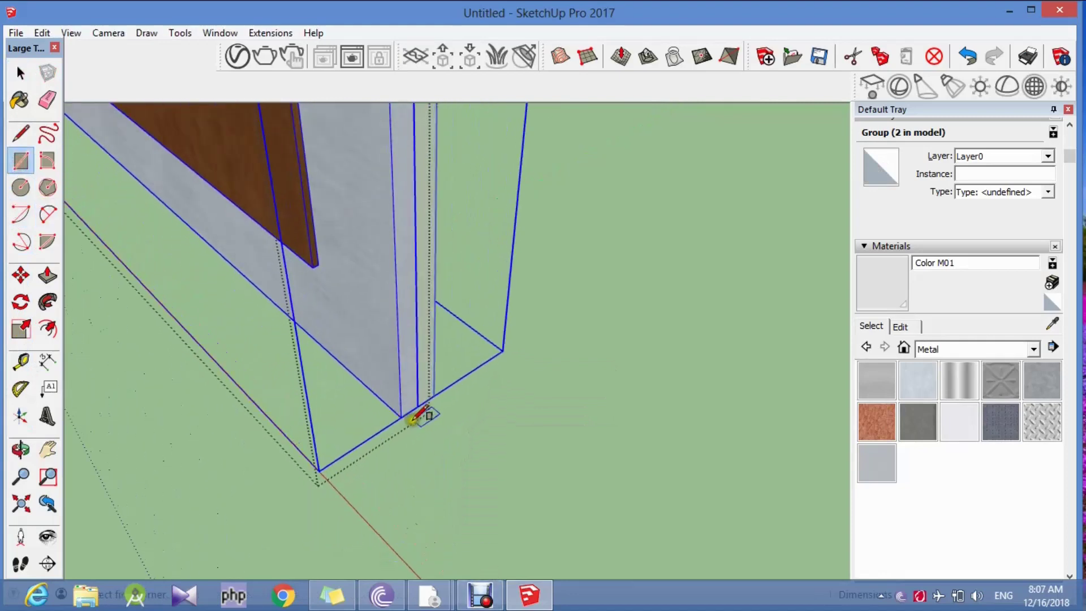
{"action": "scroll", "coordinate": [418, 416], "scroll_direction": "up", "scroll_amount": 1}
{"action": "left_click", "coordinate": [418, 407]}
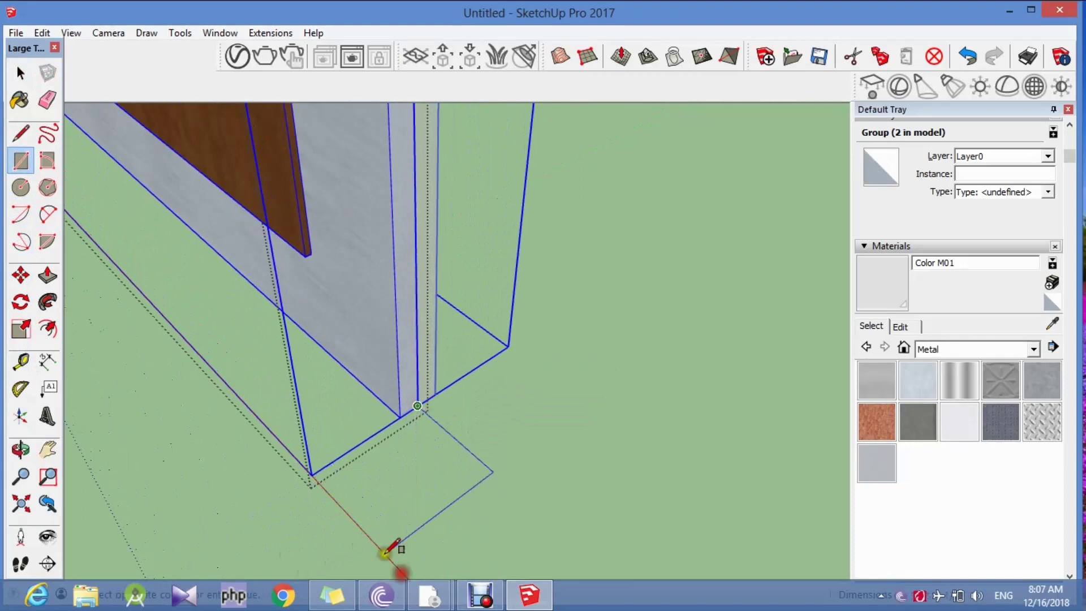
{"action": "left_click", "coordinate": [393, 560]}
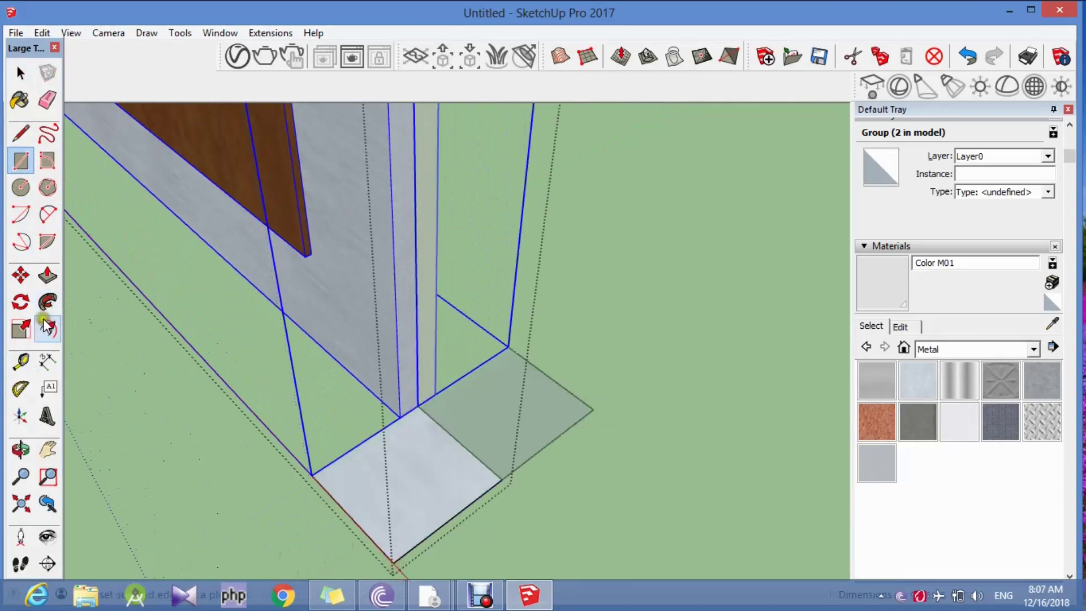
Draw a diagonal line cutting across one corner of the new rectangle.
{"action": "left_click", "coordinate": [20, 449]}
{"action": "mouse_move", "coordinate": [287, 420]}
{"action": "left_mouse_down"}
{"action": "mouse_move", "coordinate": [471, 515]}
{"action": "mouse_move", "coordinate": [317, 487]}
{"action": "left_mouse_up"}
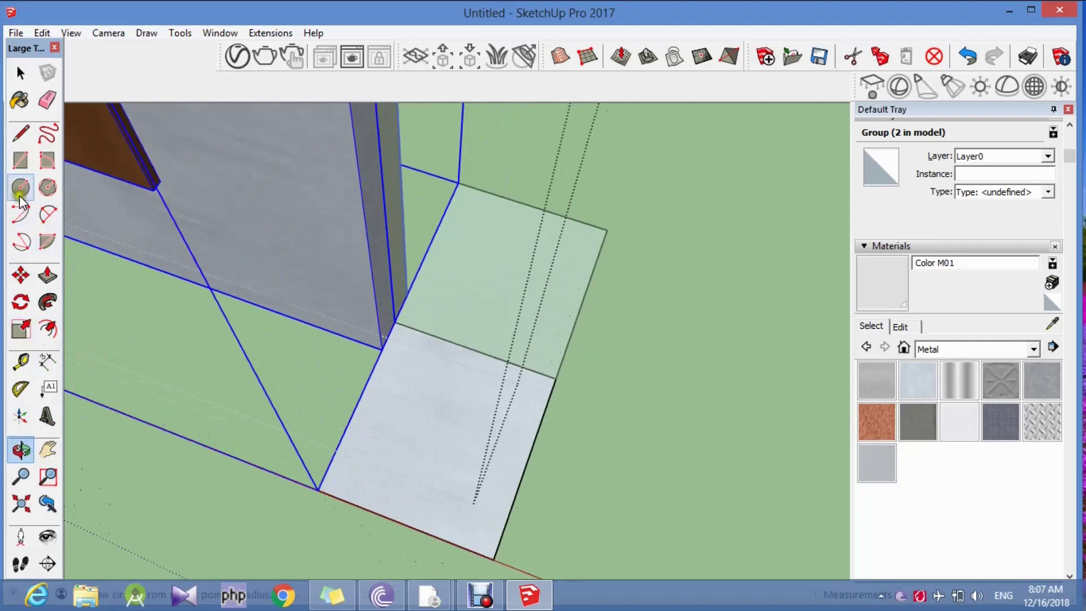
{"action": "left_click", "coordinate": [20, 133]}
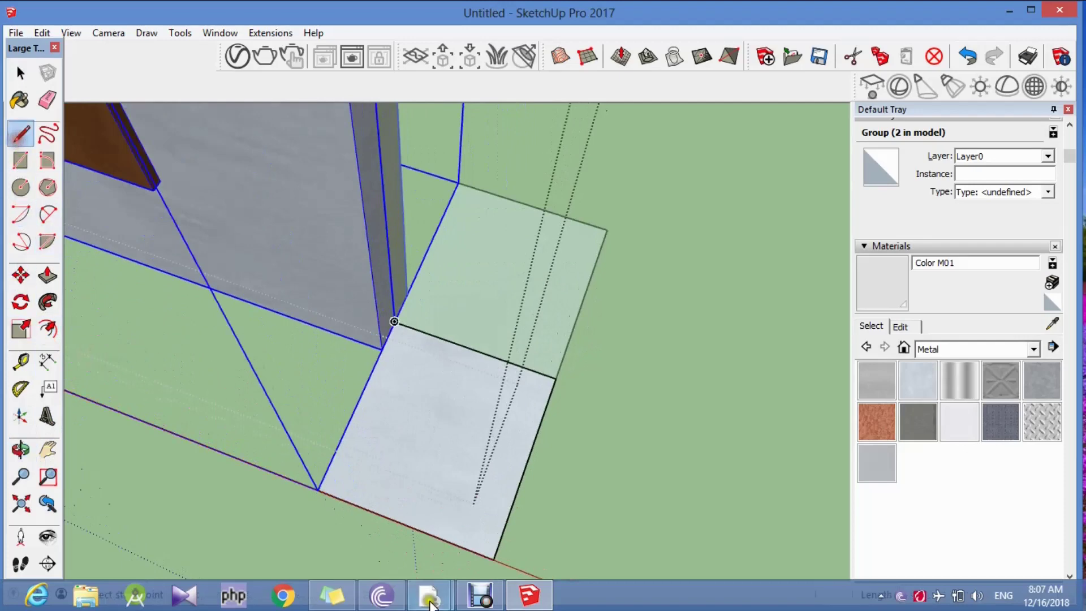
{"action": "left_click", "coordinate": [340, 438]}
{"action": "left_click", "coordinate": [378, 513]}
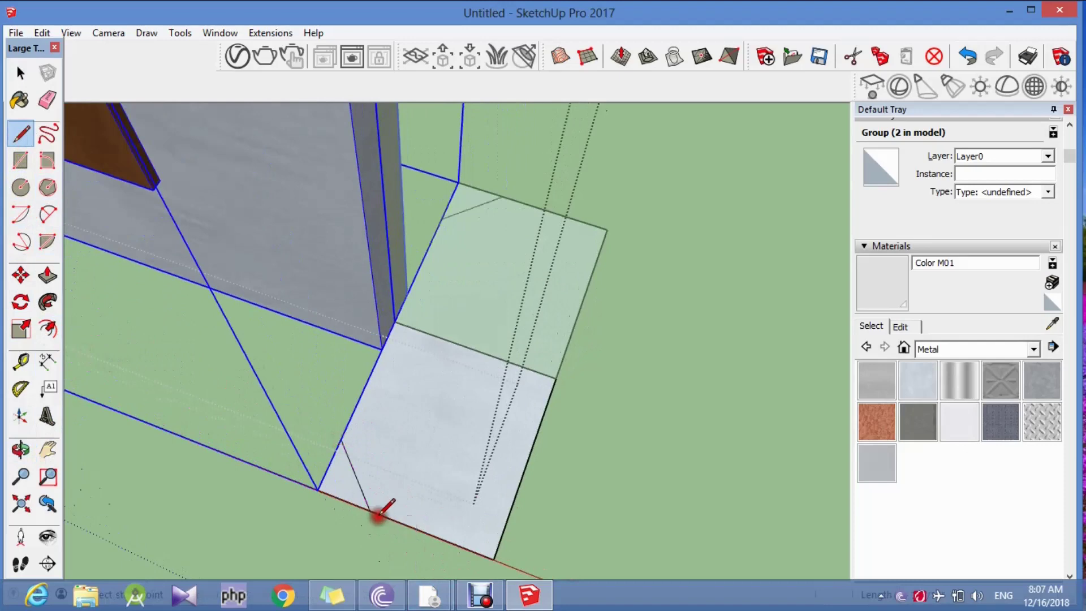
Draw two-point arcs along the rectangle's edges and corner cut, including a semicircular bulge.
{"action": "left_click", "coordinate": [21, 449]}
{"action": "left_click_drag", "start_coordinate": [315, 466], "coordinate": [341, 464]}
{"action": "left_click", "coordinate": [48, 214]}
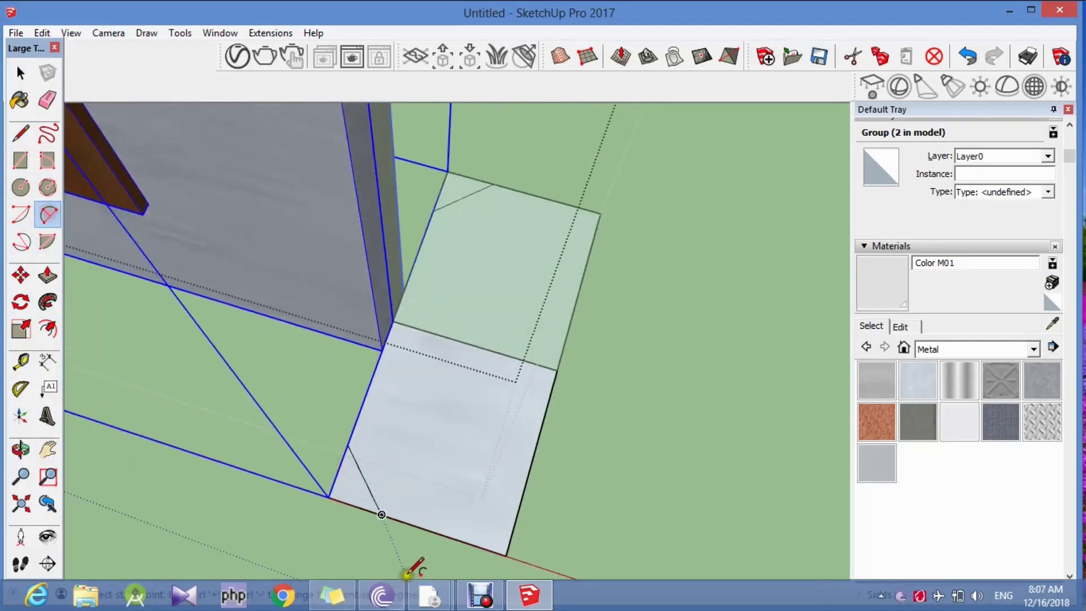
{"action": "scroll", "coordinate": [402, 483], "scroll_direction": "up", "scroll_amount": 3}
{"action": "scroll", "coordinate": [402, 484], "scroll_direction": "up", "scroll_amount": 2}
{"action": "left_click", "coordinate": [294, 291]}
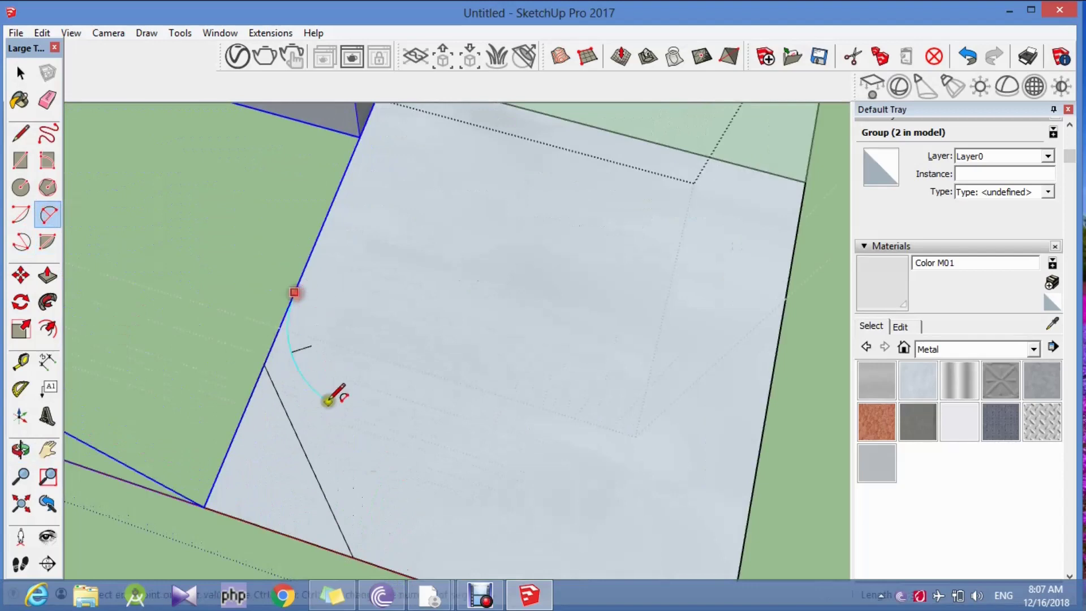
{"action": "left_click", "coordinate": [292, 423]}
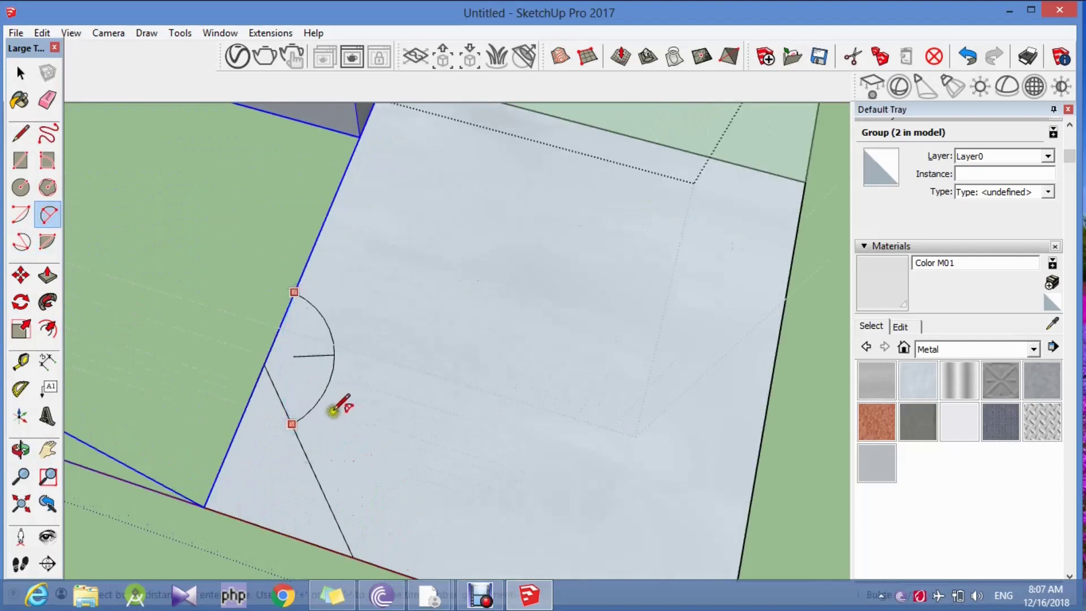
{"action": "left_click", "coordinate": [332, 412]}
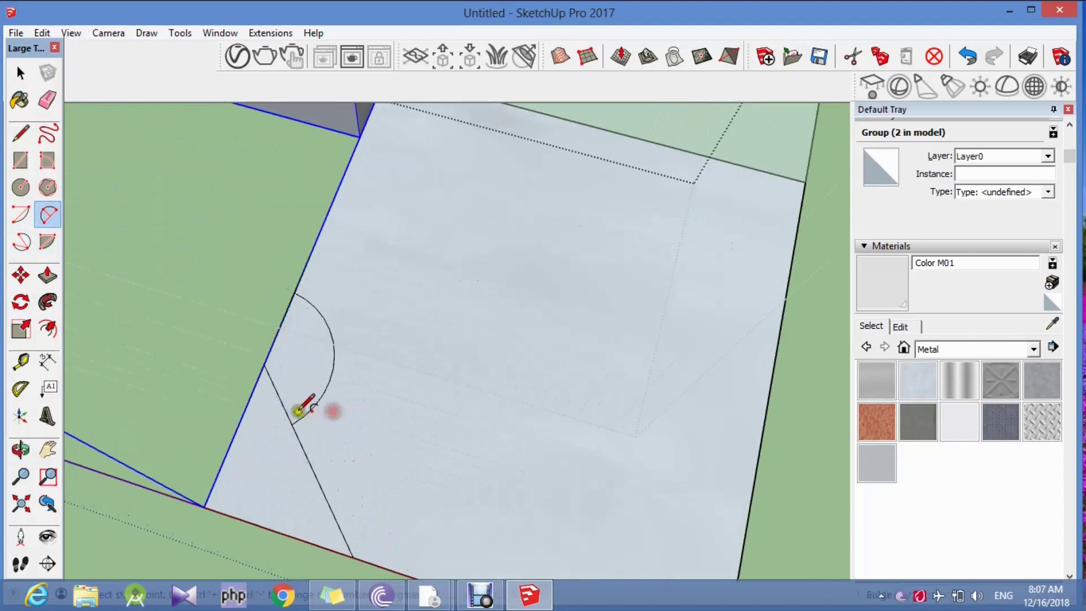
{"action": "left_click", "coordinate": [330, 507]}
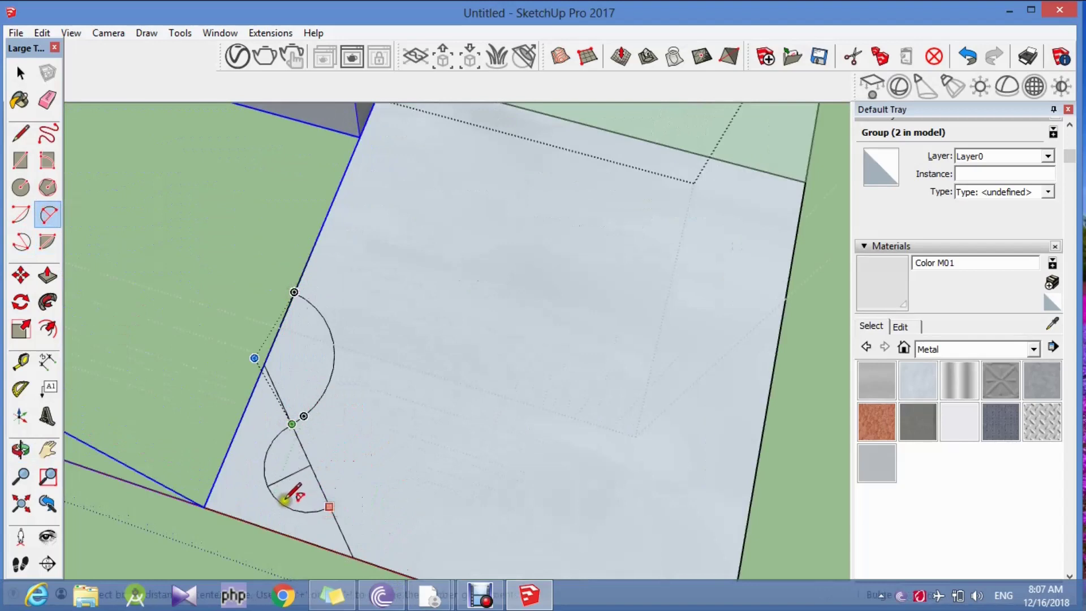
{"action": "scroll", "coordinate": [331, 506], "scroll_direction": "down", "scroll_amount": 1}
{"action": "scroll", "coordinate": [332, 505], "scroll_direction": "down", "scroll_amount": 3}
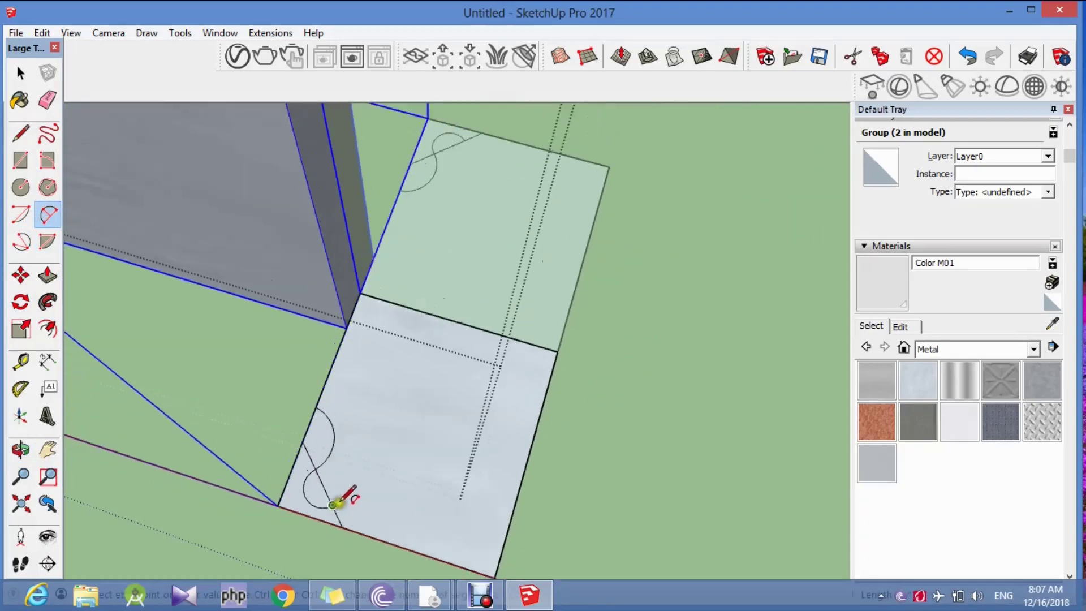
{"action": "left_click", "coordinate": [431, 555]}
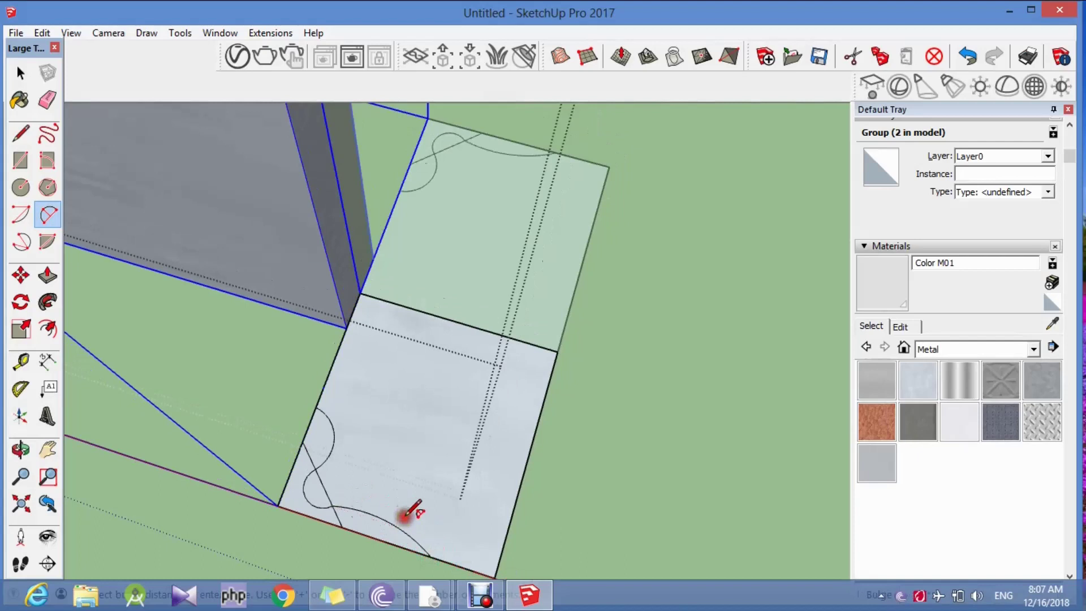
Erase the straight edges behind the arcs, leaving curved scalloped notches.
{"action": "left_click", "coordinate": [47, 100]}
{"action": "left_click", "coordinate": [315, 526]}
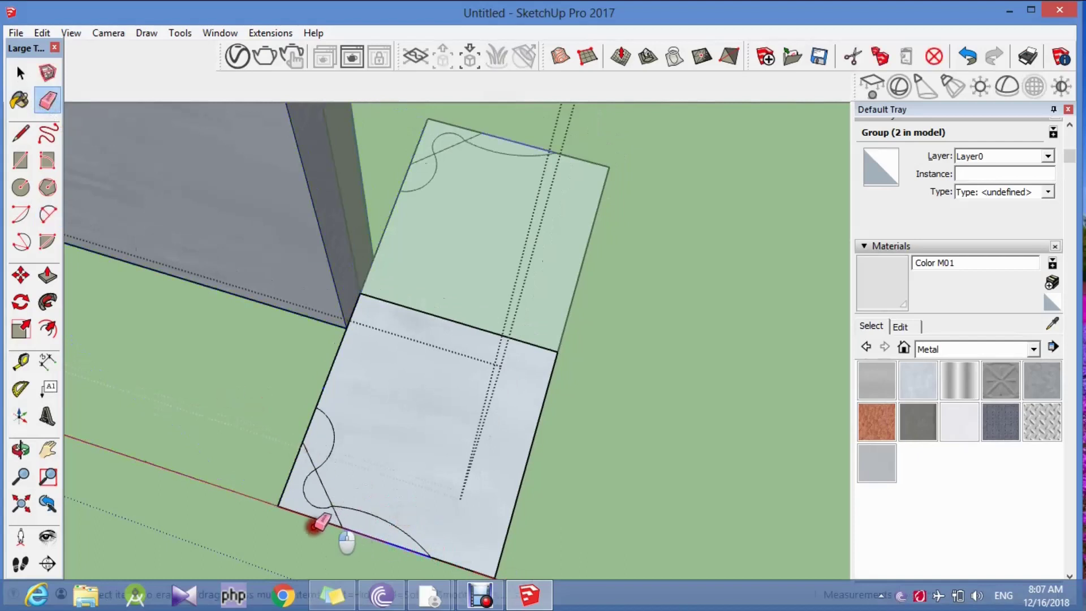
{"action": "left_click_drag", "start_coordinate": [315, 525], "coordinate": [327, 514]}
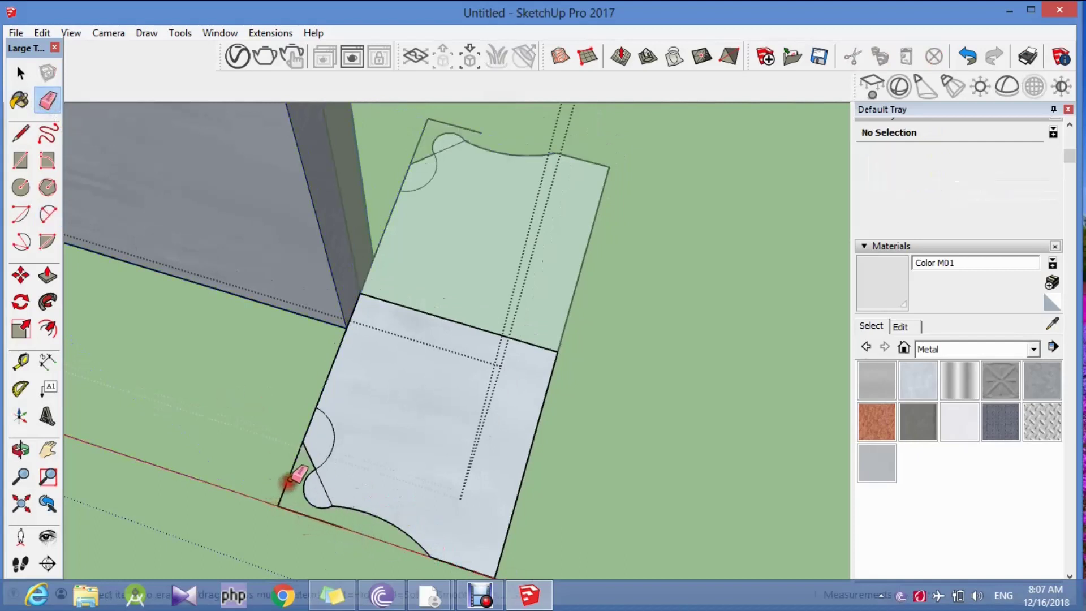
{"action": "left_click_drag", "start_coordinate": [288, 480], "coordinate": [310, 453]}
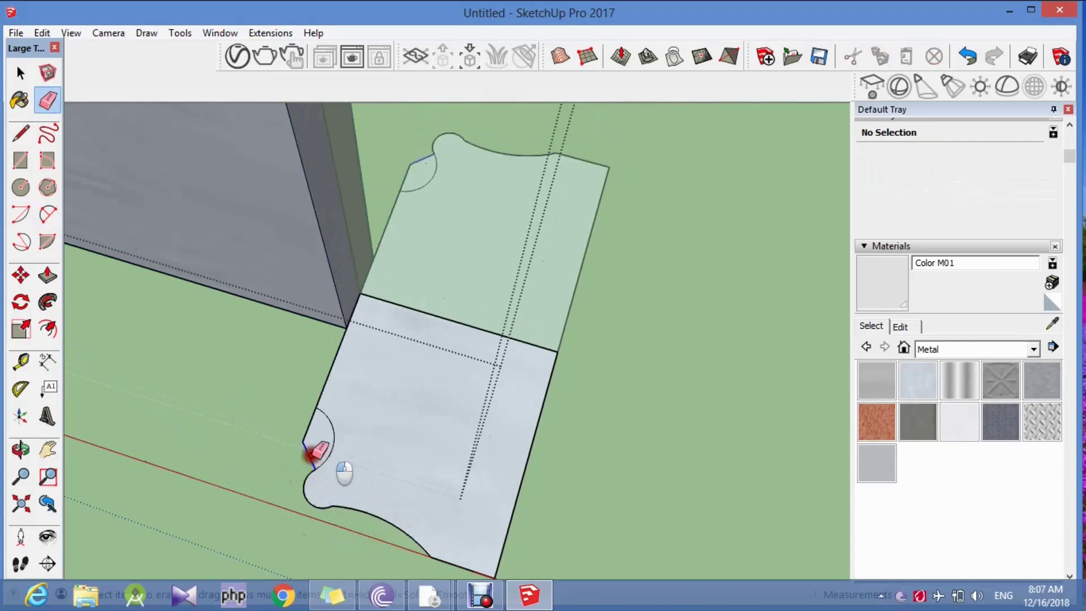
{"action": "scroll", "coordinate": [318, 450], "scroll_direction": "down", "scroll_amount": 2}
{"action": "scroll", "coordinate": [322, 461], "scroll_direction": "down", "scroll_amount": 2}
{"action": "scroll", "coordinate": [327, 466], "scroll_direction": "down", "scroll_amount": 2}
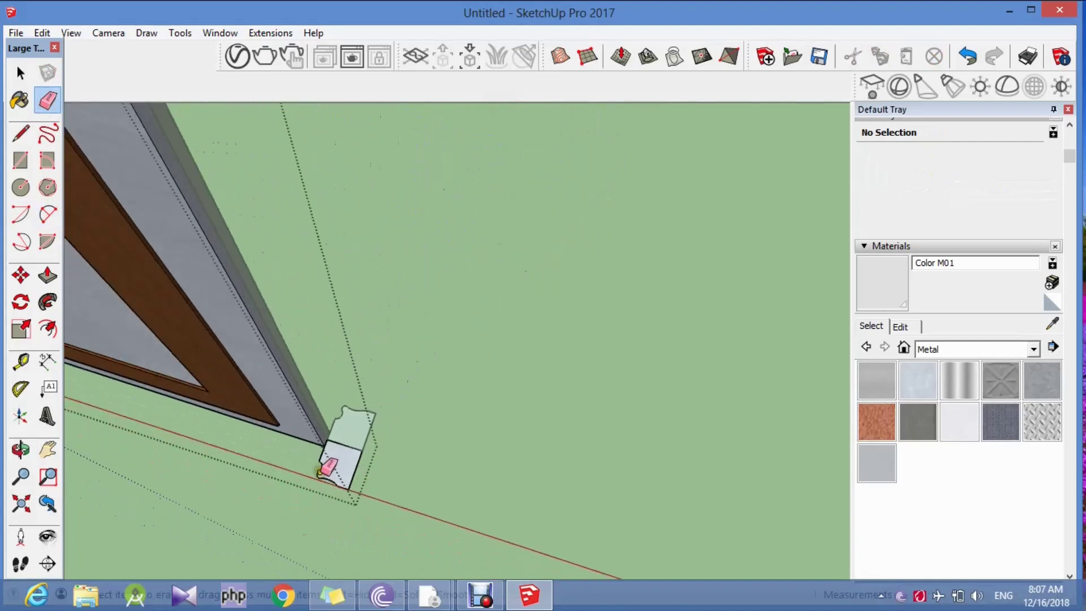
{"action": "mouse_move", "coordinate": [327, 467]}
{"action": "middle_mouse_down"}
{"action": "mouse_move", "coordinate": [373, 456]}
{"action": "mouse_move", "coordinate": [275, 457]}
{"action": "middle_mouse_up"}
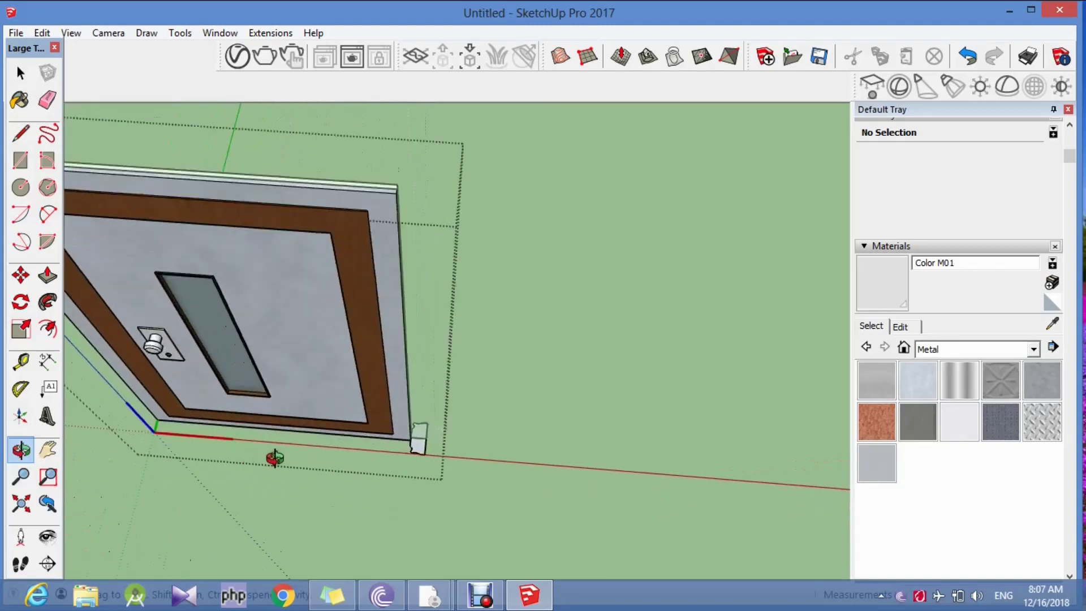
Remove the corner profile block from inside the door group.
{"action": "key", "text": "space"}
{"action": "scroll", "coordinate": [214, 272], "scroll_direction": "up", "scroll_amount": 2}
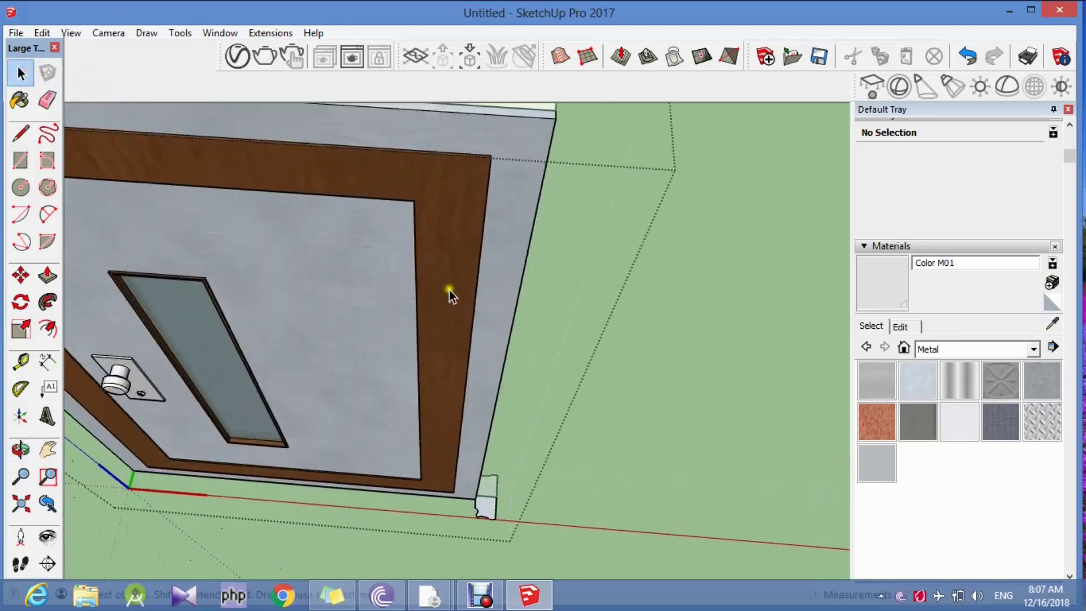
{"action": "left_click", "coordinate": [521, 293]}
{"action": "scroll", "coordinate": [515, 357], "scroll_direction": "down", "scroll_amount": 1}
{"action": "scroll", "coordinate": [490, 342], "scroll_direction": "down", "scroll_amount": 1}
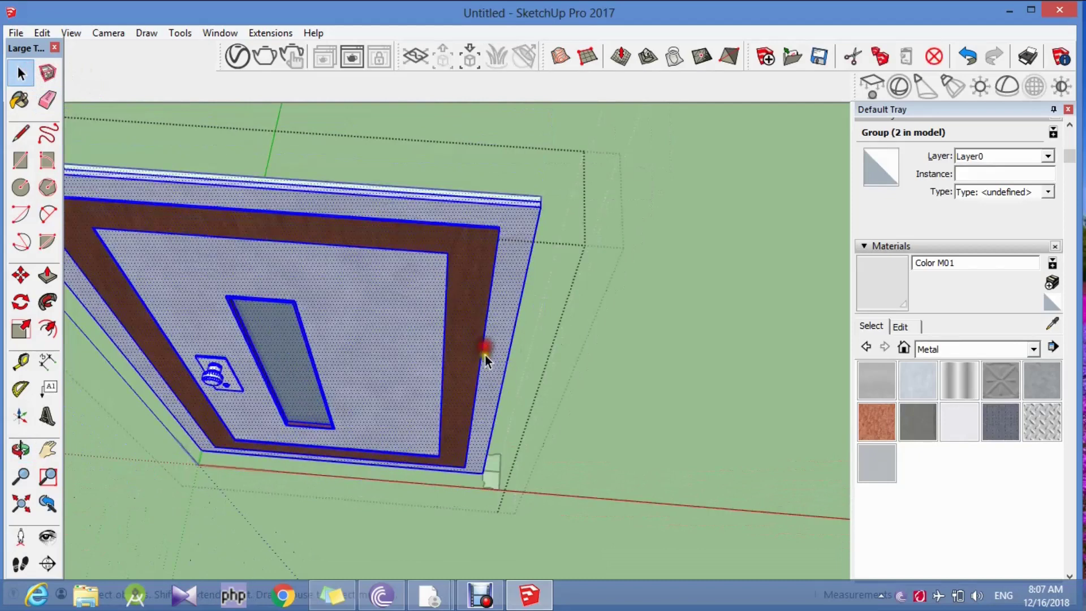
{"action": "left_click", "coordinate": [485, 480]}
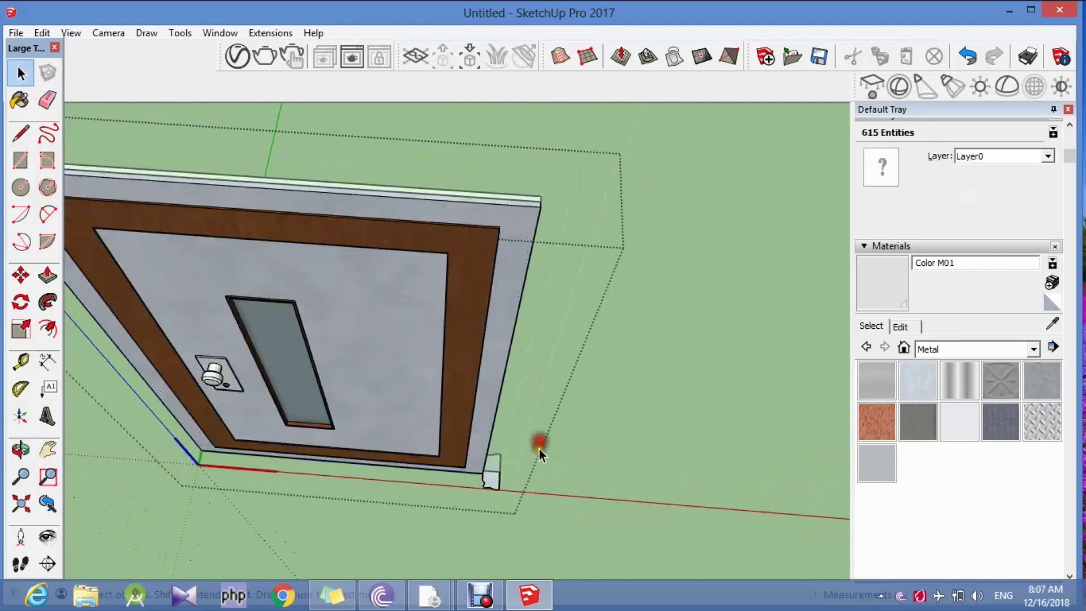
{"action": "left_click", "coordinate": [494, 479]}
{"action": "triple_click", "coordinate": [494, 479]}
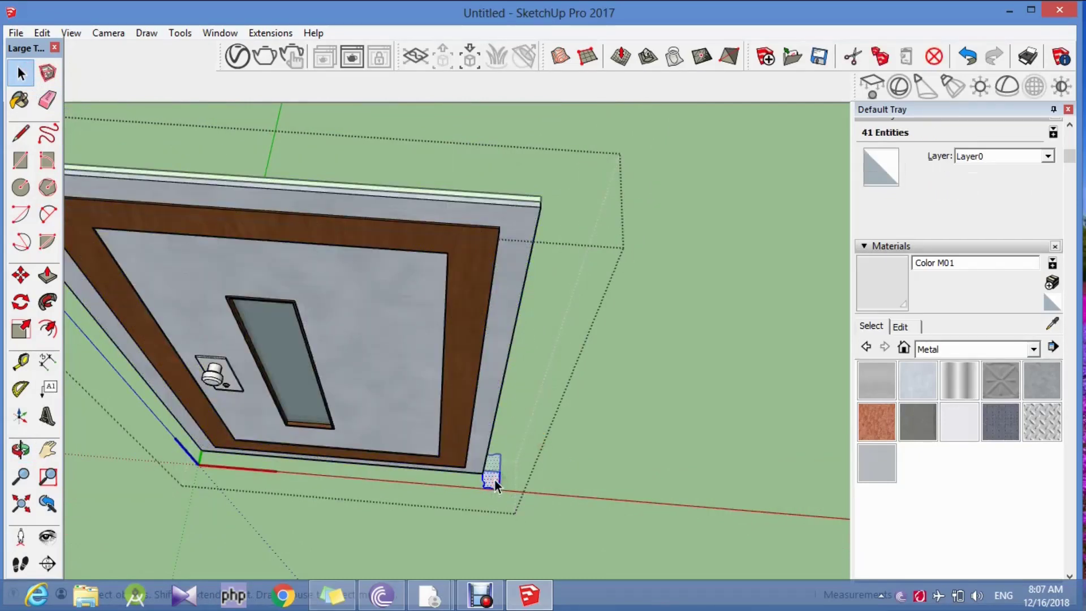
{"action": "key", "text": "Delete"}
{"action": "left_click", "coordinate": [444, 476]}
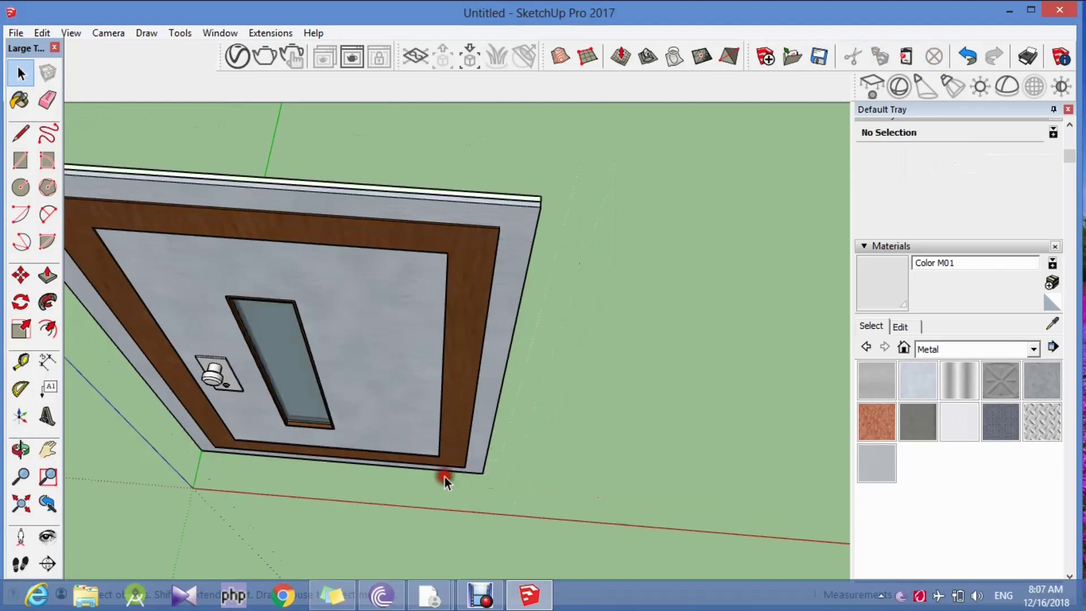
Paste the notched profile outside the group and place it near the door's corner.
{"action": "scroll", "coordinate": [480, 478], "scroll_direction": "up", "scroll_amount": 3}
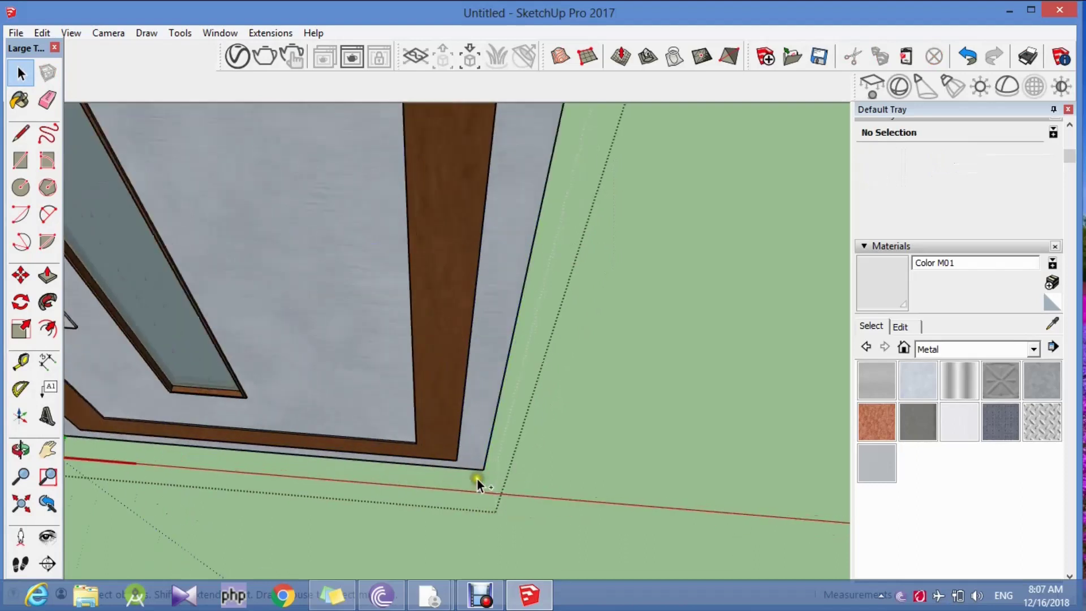
{"action": "key", "text": "ctrl+v"}
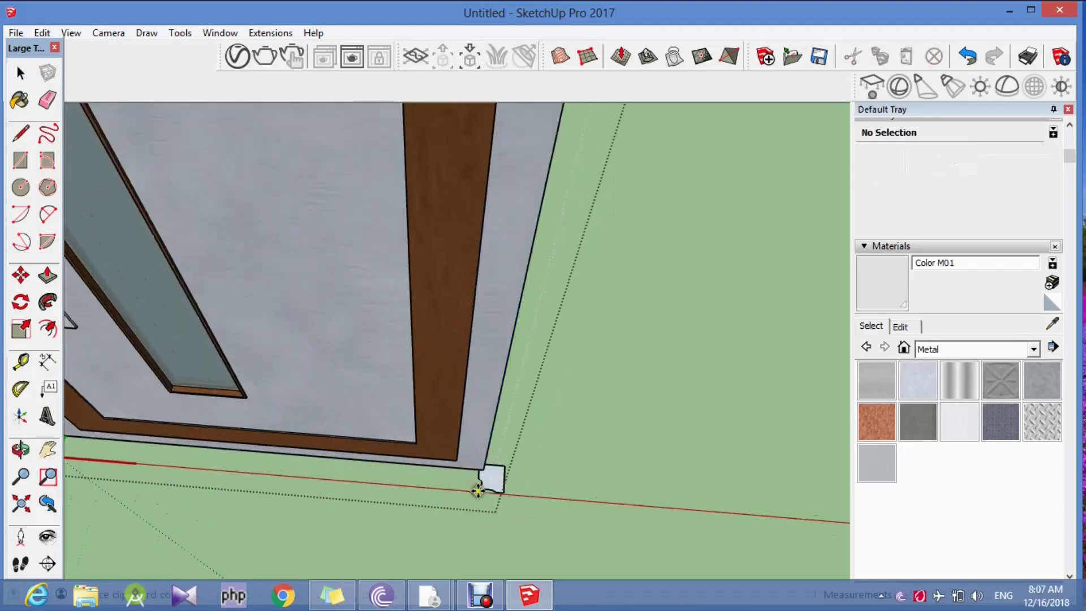
{"action": "scroll", "coordinate": [475, 500], "scroll_direction": "up", "scroll_amount": 2}
{"action": "scroll", "coordinate": [476, 500], "scroll_direction": "up", "scroll_amount": 2}
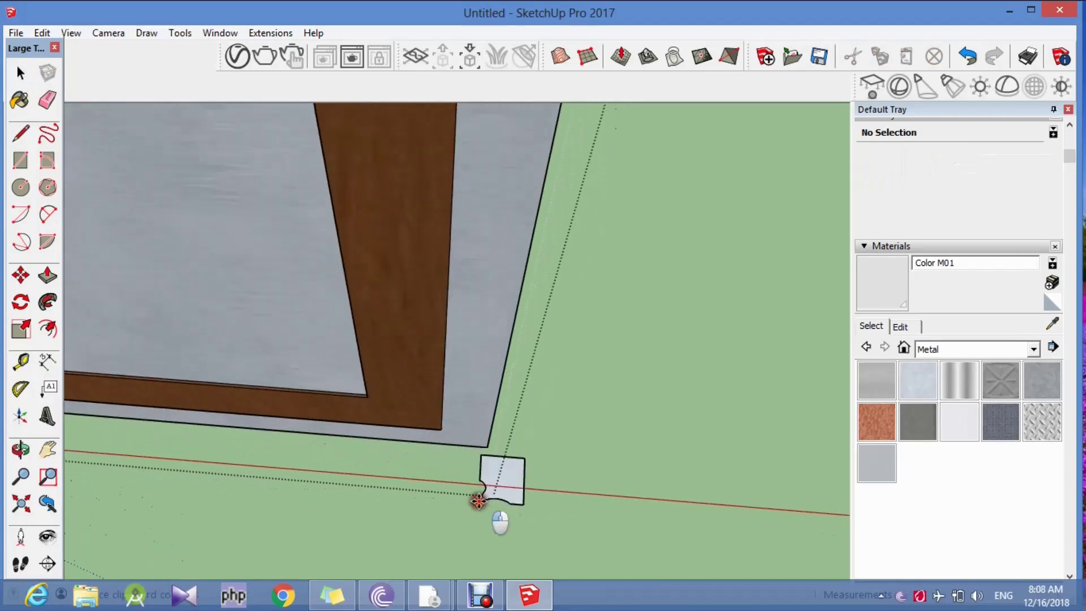
{"action": "left_click", "coordinate": [478, 502]}
{"action": "scroll", "coordinate": [491, 466], "scroll_direction": "up", "scroll_amount": 5}
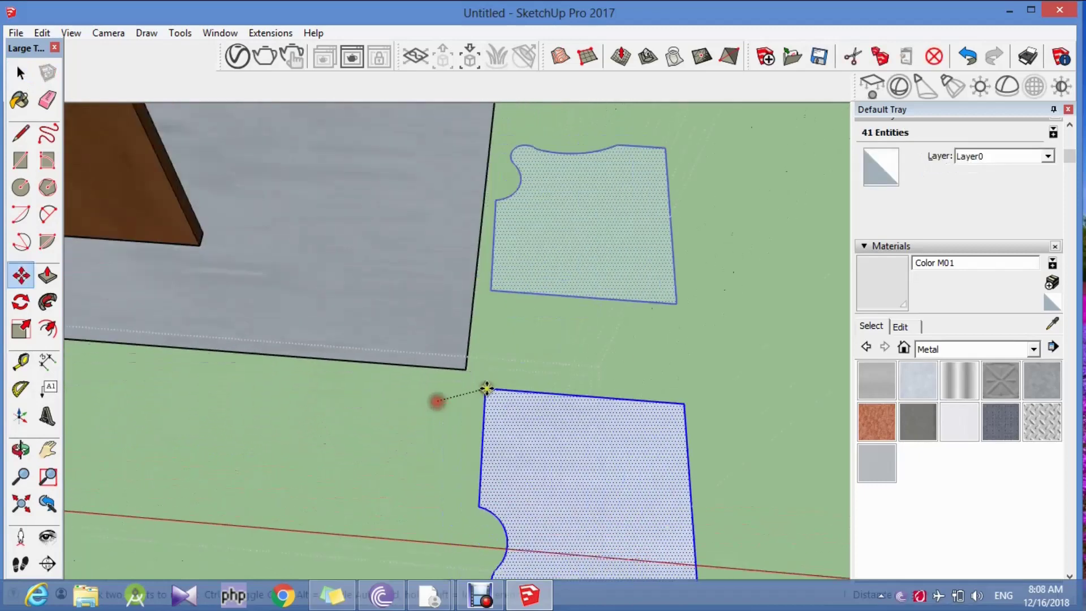
{"action": "left_click", "coordinate": [469, 369]}
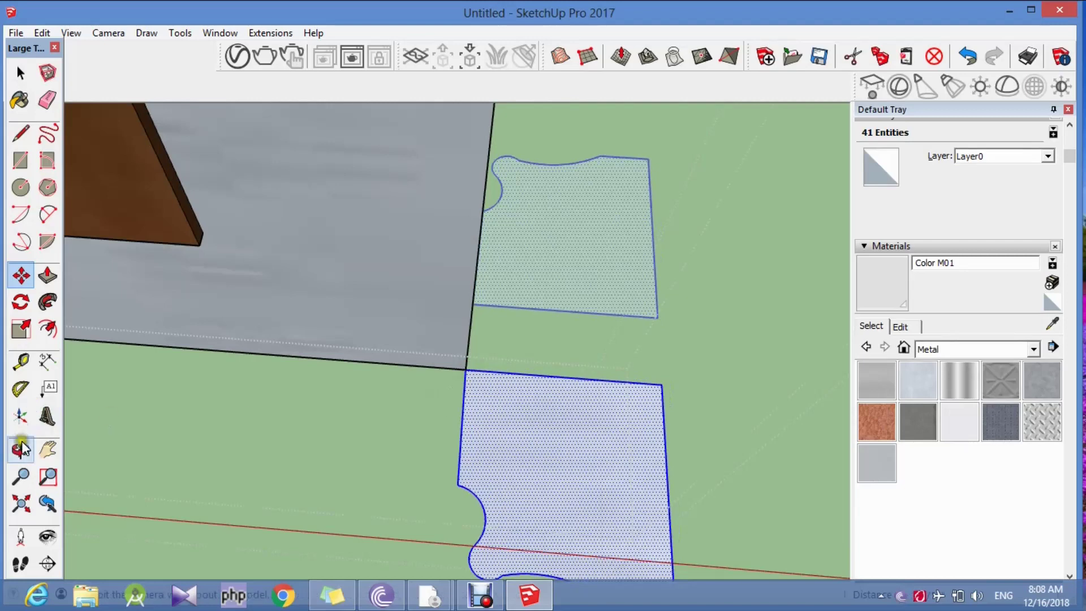
{"action": "middle_click_drag", "start_coordinate": [574, 448], "coordinate": [451, 438]}
Move the notched profile onto the door's bottom corner, cancelling the component prompt.
{"action": "left_click", "coordinate": [20, 275]}
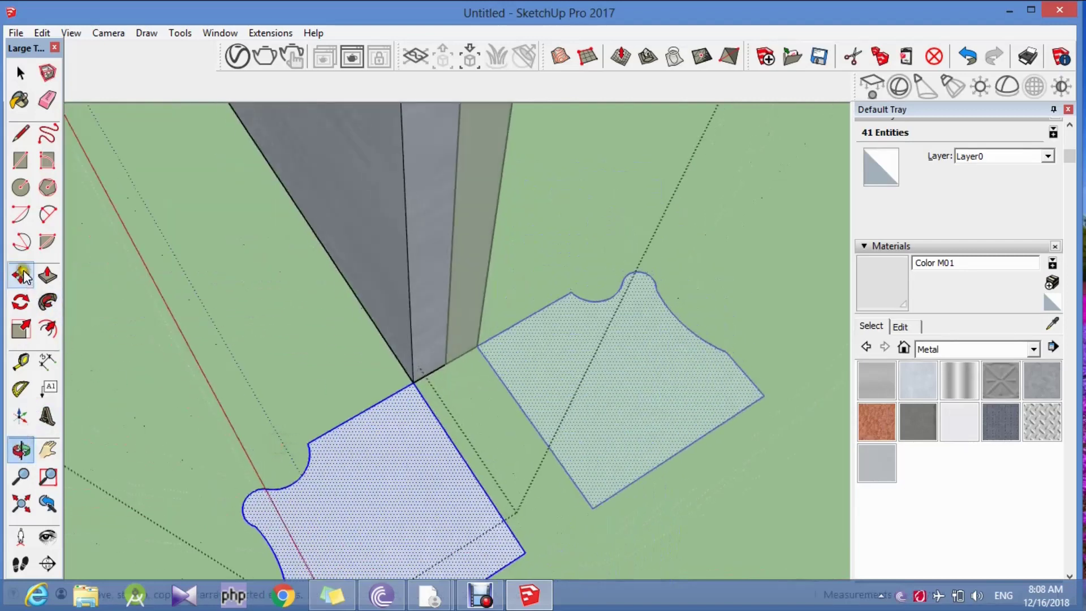
{"action": "left_click", "coordinate": [415, 380]}
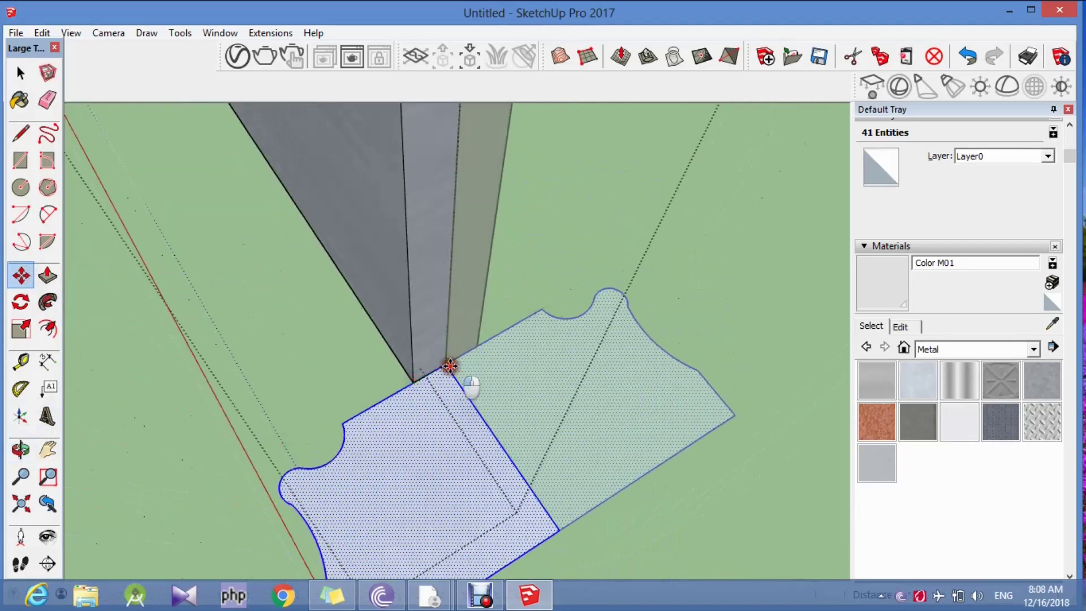
{"action": "scroll", "coordinate": [446, 396], "scroll_direction": "down", "scroll_amount": 3}
{"action": "scroll", "coordinate": [417, 468], "scroll_direction": "down", "scroll_amount": 3}
{"action": "middle_click_drag", "start_coordinate": [394, 464], "coordinate": [241, 256]}
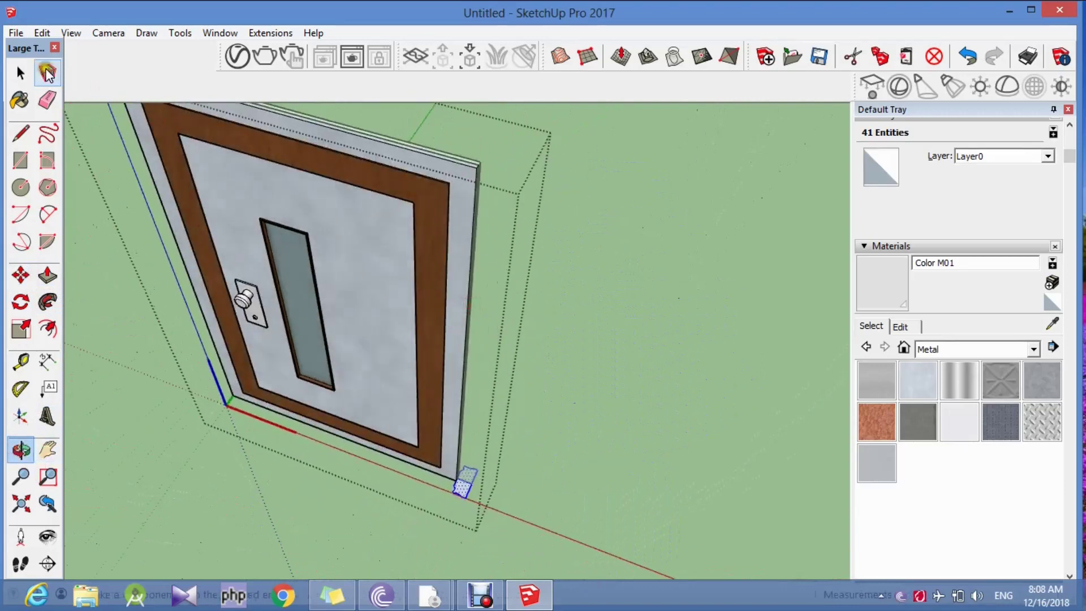
{"action": "key", "text": "g"}
{"action": "left_click", "coordinate": [630, 425]}
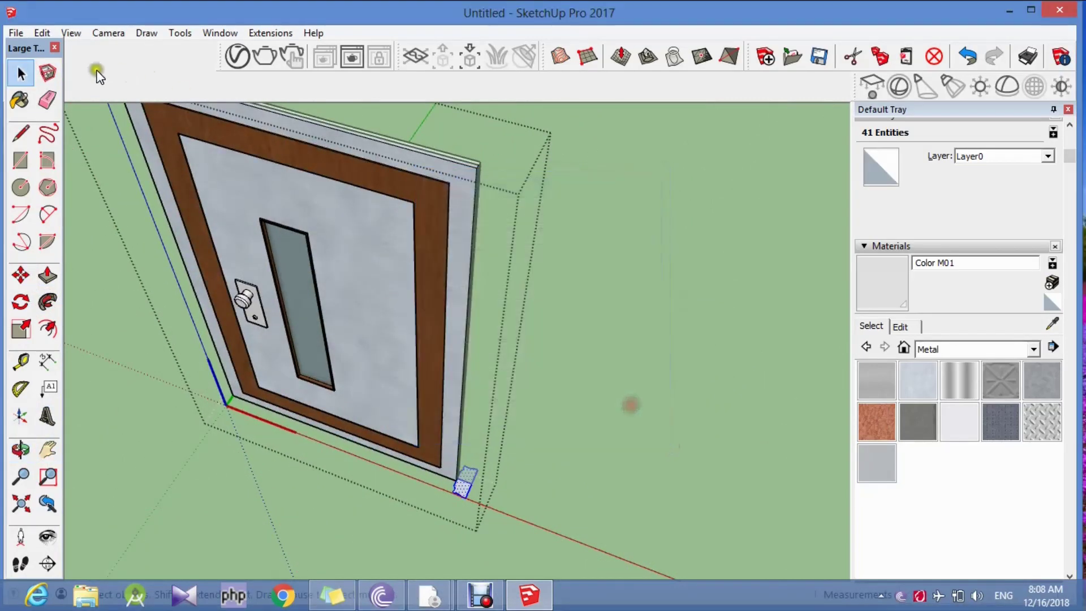
Delete the small notched profile piece inside the door group.
{"action": "left_click", "coordinate": [350, 140]}
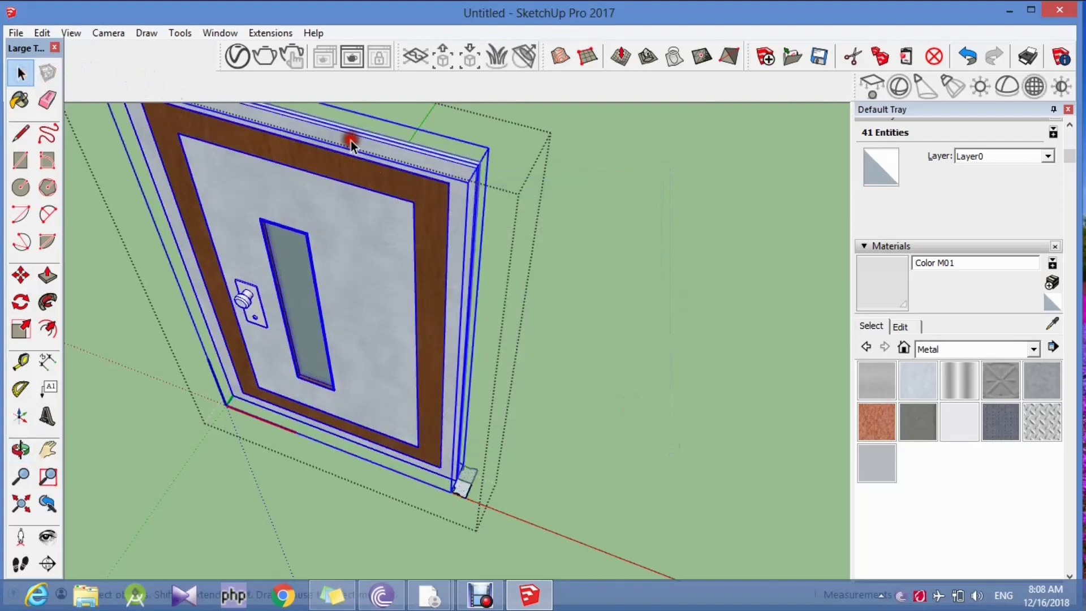
{"action": "double_click", "coordinate": [377, 177]}
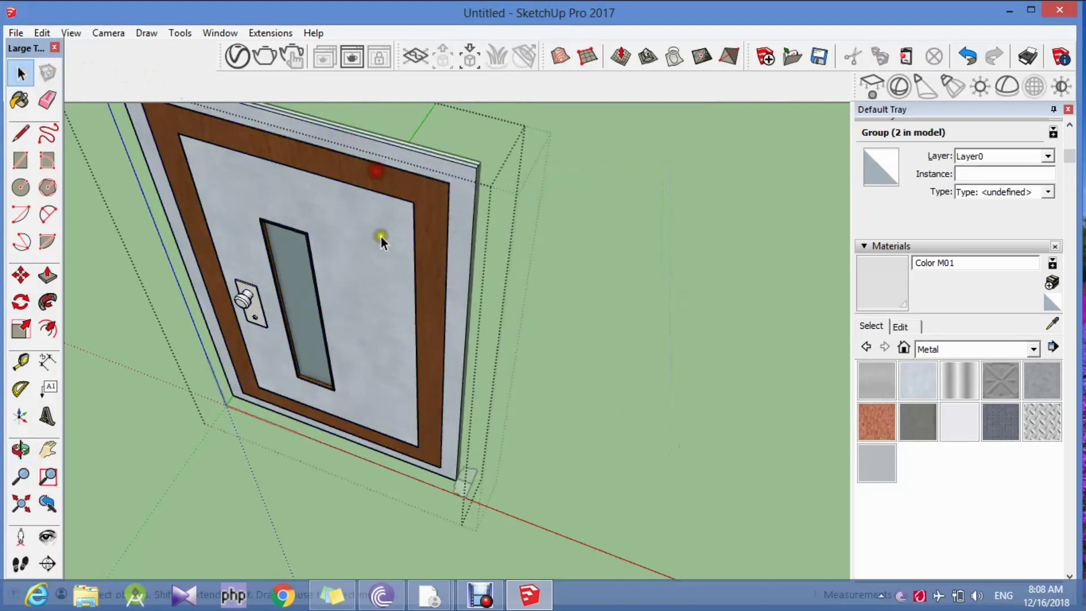
{"action": "left_click", "coordinate": [466, 491]}
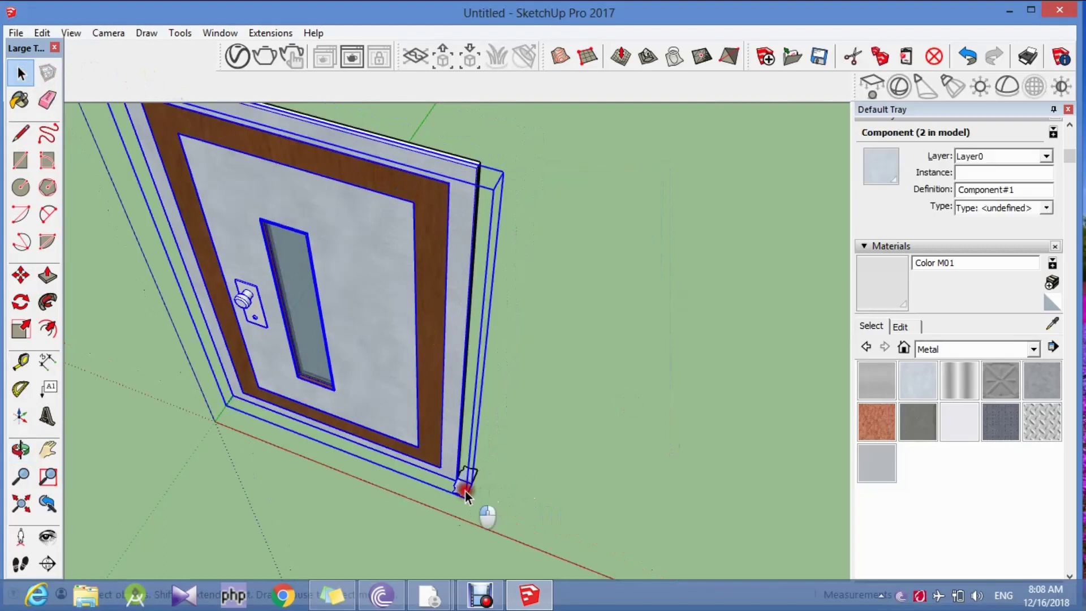
{"action": "left_click", "coordinate": [466, 494]}
{"action": "left_click", "coordinate": [456, 480]}
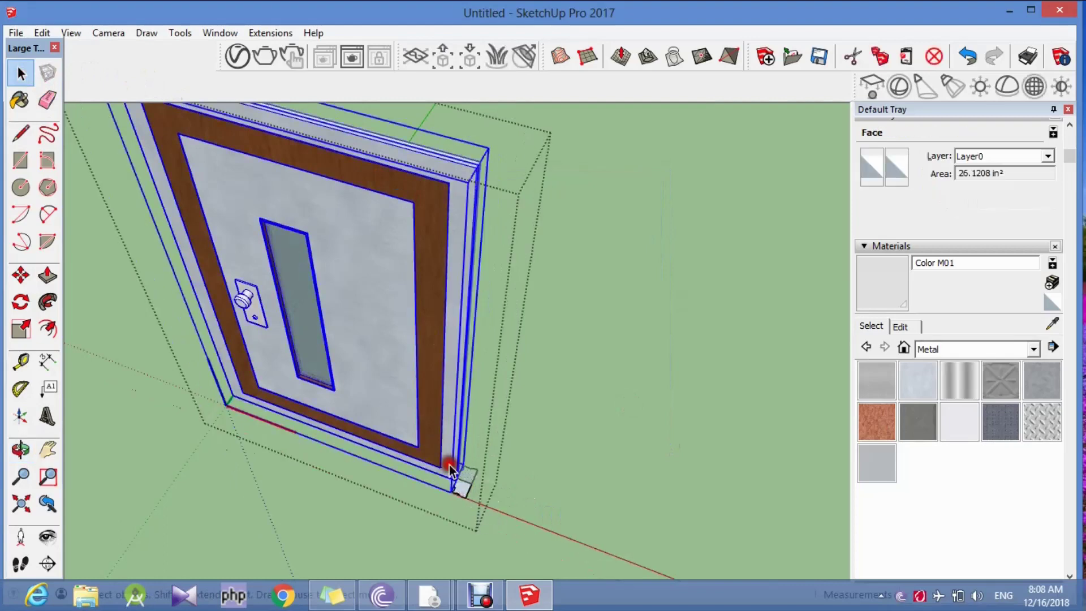
{"action": "left_click", "coordinate": [463, 494]}
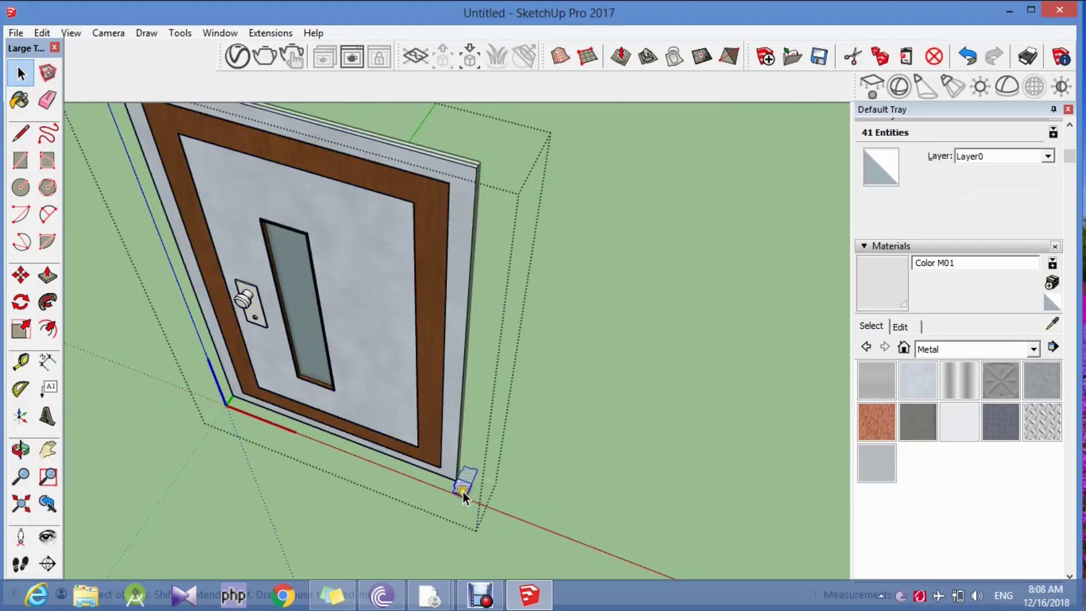
{"action": "key", "text": "Delete"}
Select the frame face and orbit around the door's bottom corner.
{"action": "scroll", "coordinate": [441, 464], "scroll_direction": "up", "scroll_amount": 3}
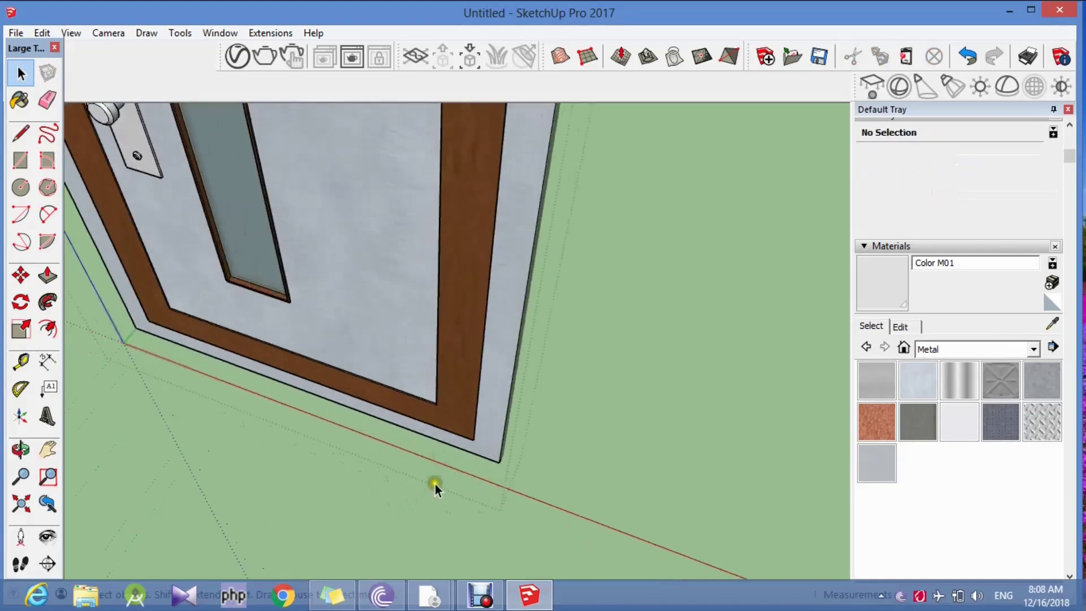
{"action": "scroll", "coordinate": [434, 485], "scroll_direction": "up", "scroll_amount": 3}
{"action": "left_click", "coordinate": [506, 426]}
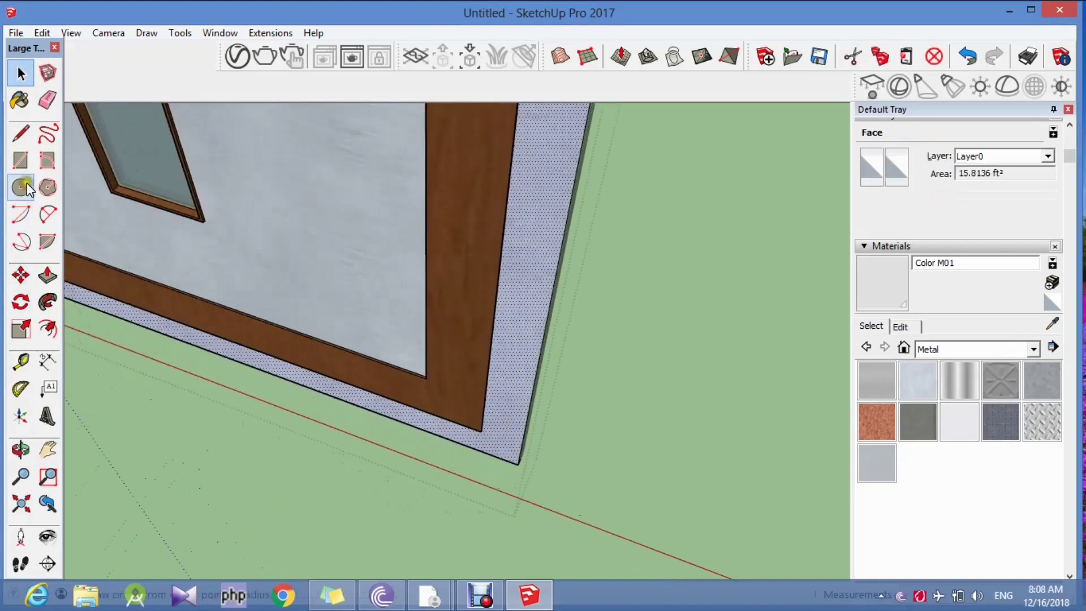
{"action": "left_click", "coordinate": [20, 160]}
{"action": "middle_click_drag", "start_coordinate": [169, 347], "coordinate": [635, 484]}
{"action": "left_click", "coordinate": [20, 449]}
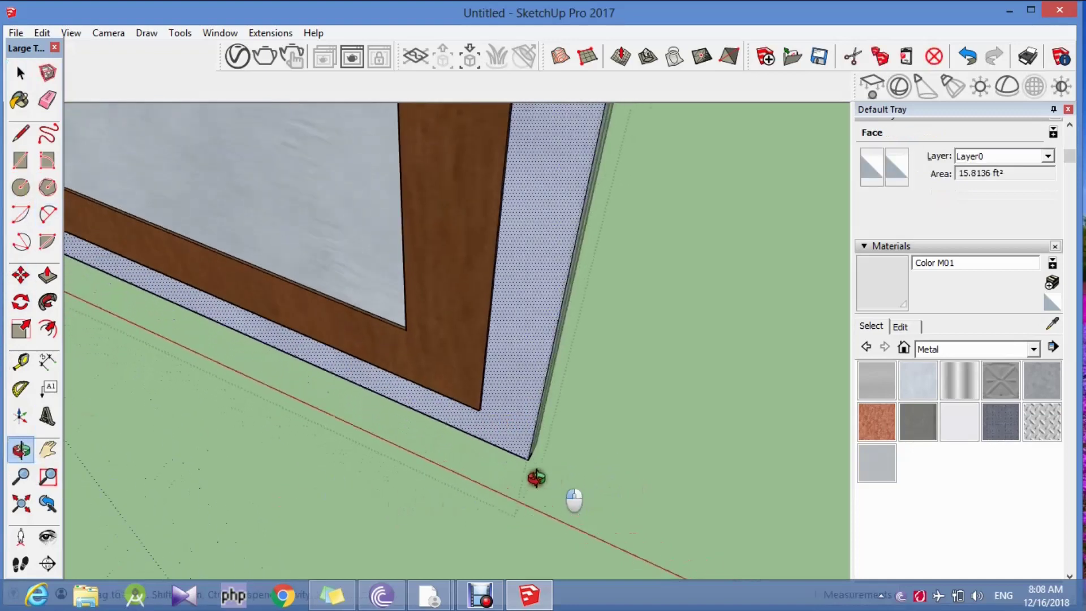
{"action": "left_click_drag", "start_coordinate": [571, 496], "coordinate": [499, 538]}
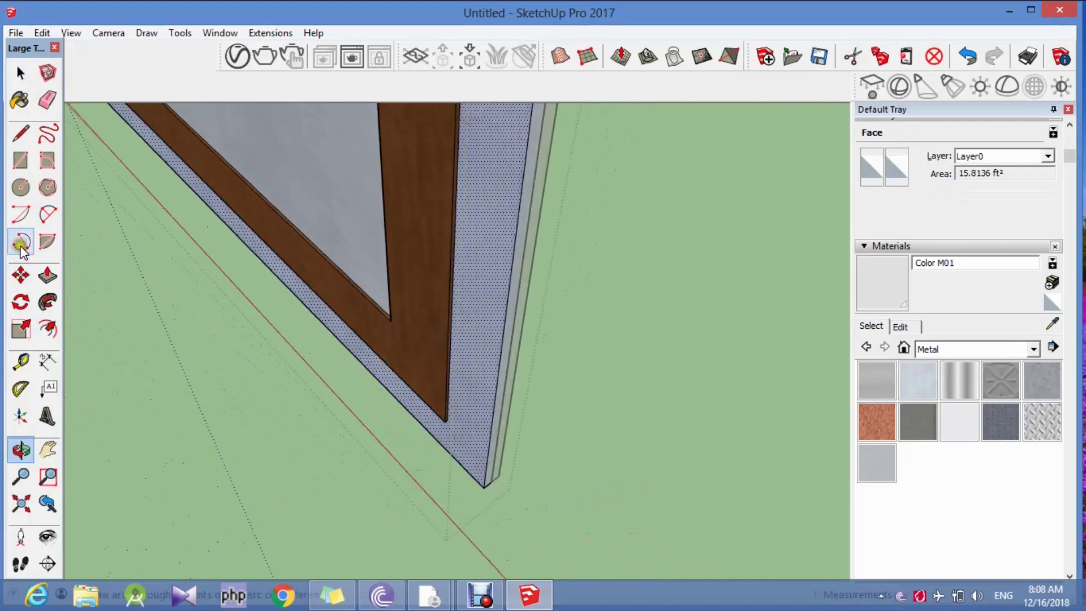
{"action": "left_click", "coordinate": [21, 160]}
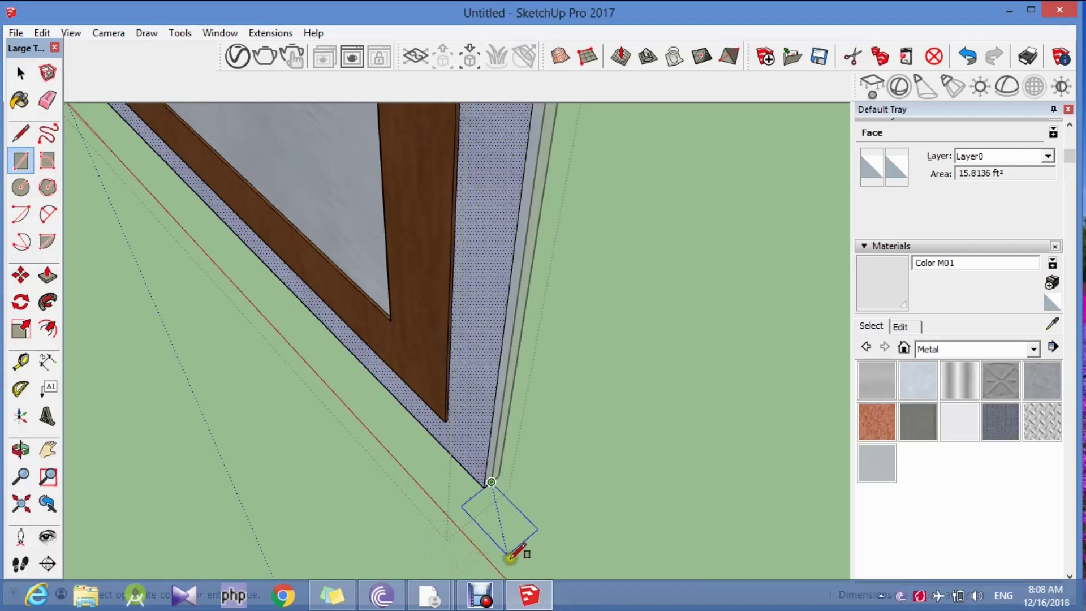
Finish a rectangle face on the ground at the door's bottom corner.
{"action": "scroll", "coordinate": [479, 548], "scroll_direction": "up", "scroll_amount": 1}
{"action": "scroll", "coordinate": [486, 560], "scroll_direction": "up", "scroll_amount": 1}
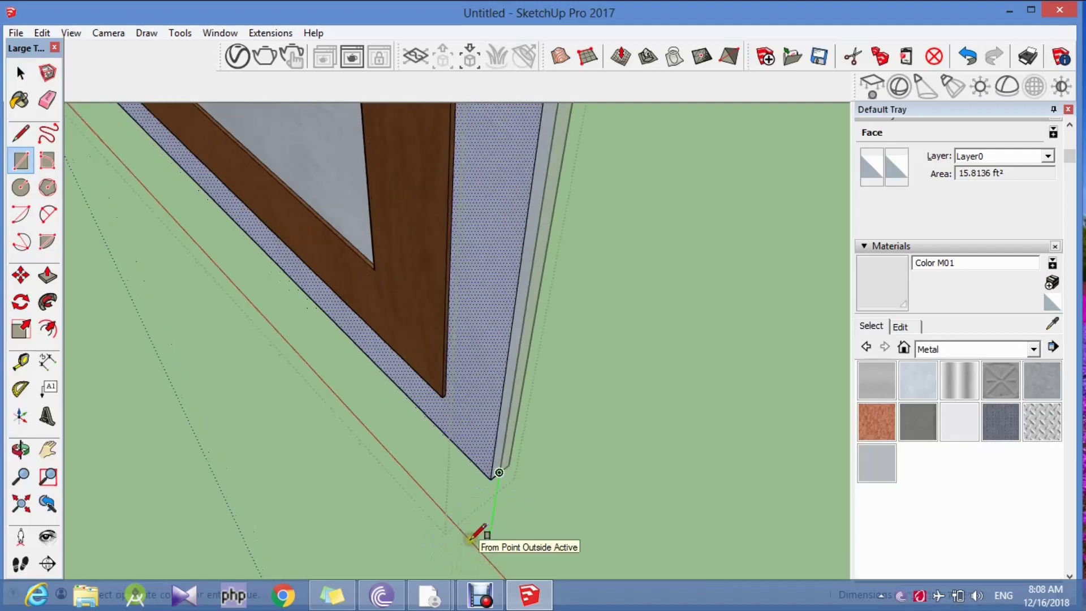
{"action": "left_click", "coordinate": [472, 521]}
{"action": "scroll", "coordinate": [483, 518], "scroll_direction": "up", "scroll_amount": 1}
{"action": "scroll", "coordinate": [475, 516], "scroll_direction": "up", "scroll_amount": 1}
{"action": "scroll", "coordinate": [476, 515], "scroll_direction": "up", "scroll_amount": 1}
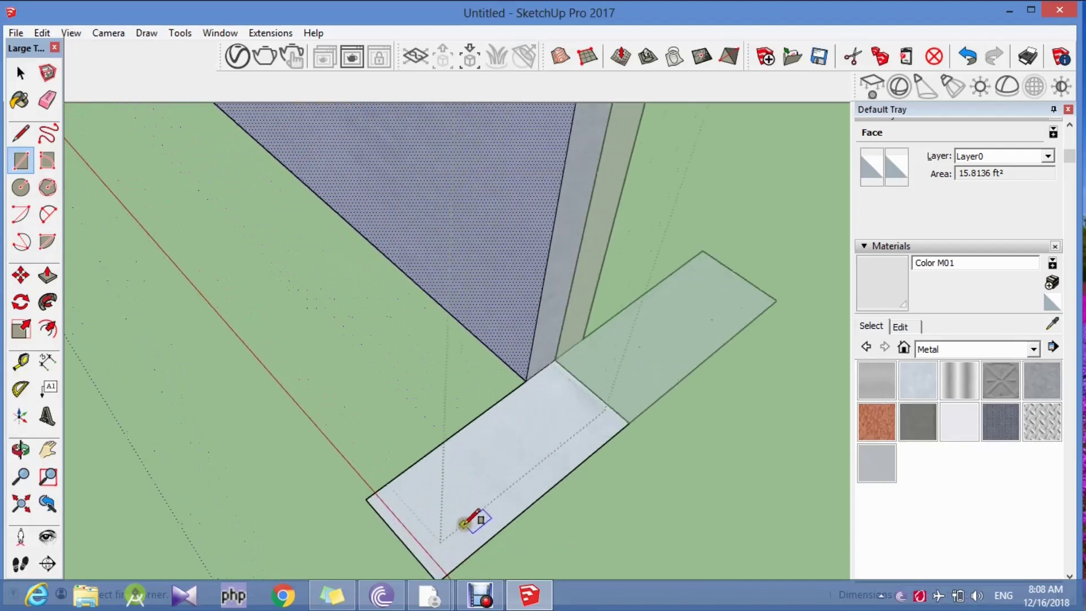
Cut curved notches into both rectangle ends using corner circles and erasing the excess.
{"action": "left_click", "coordinate": [20, 138]}
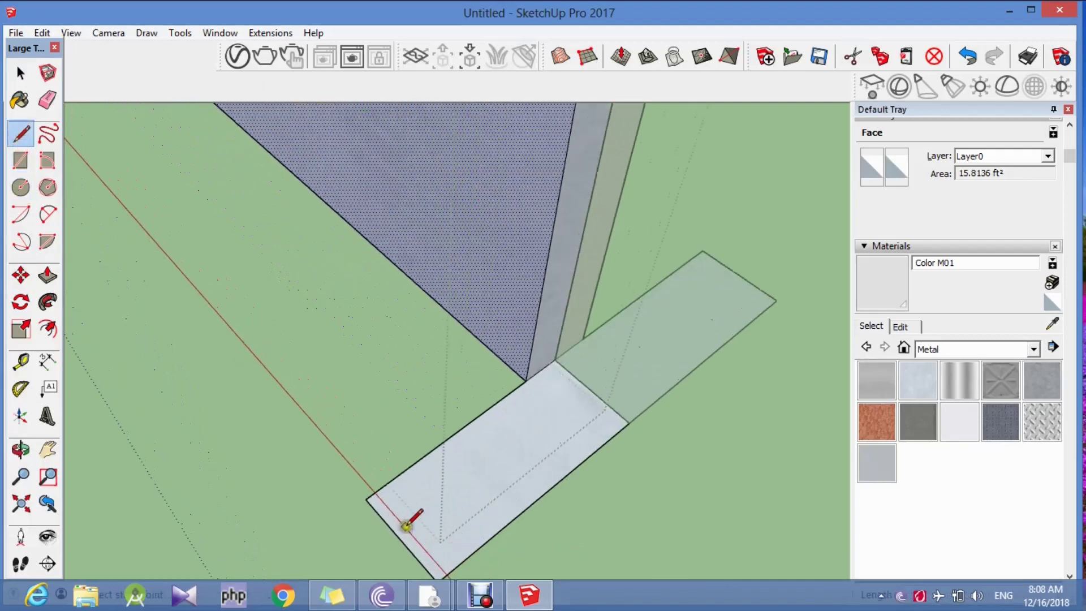
{"action": "left_click", "coordinate": [21, 187]}
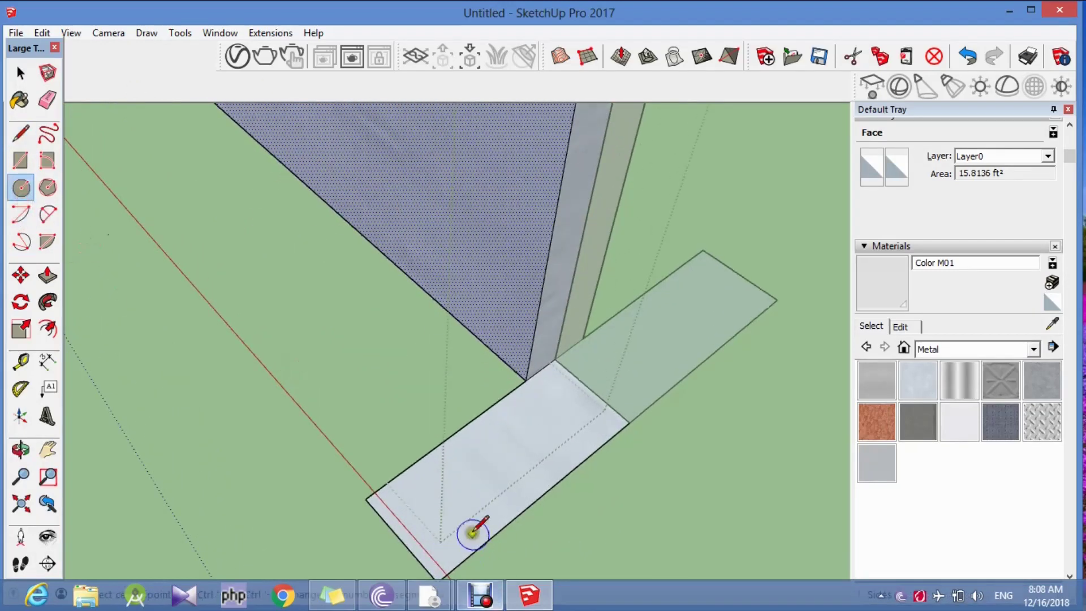
{"action": "left_click", "coordinate": [364, 498]}
{"action": "left_click", "coordinate": [441, 501]}
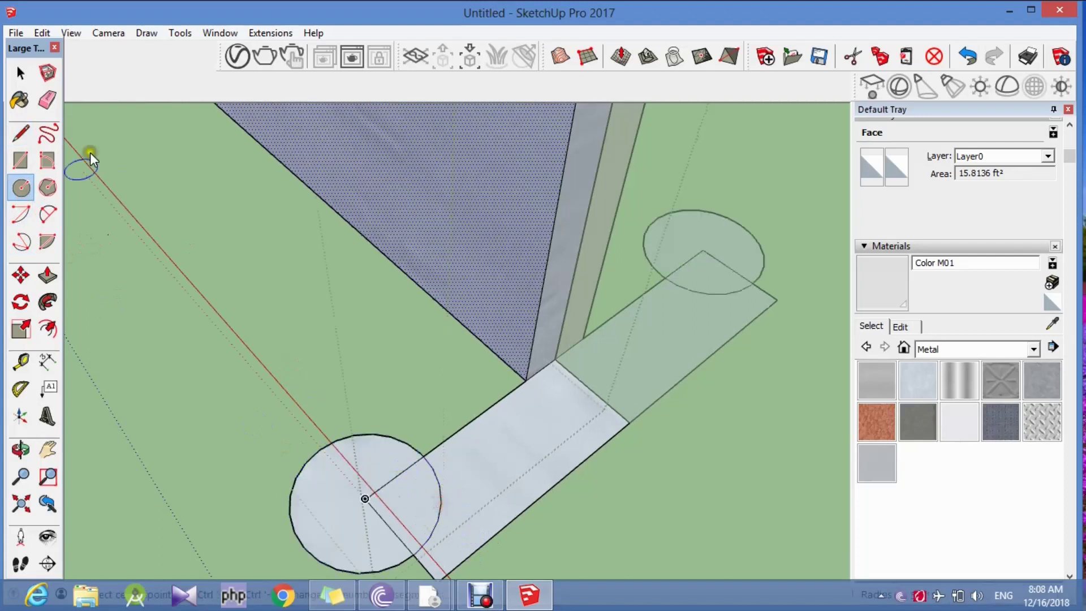
{"action": "left_click", "coordinate": [48, 100]}
{"action": "left_click", "coordinate": [359, 437]}
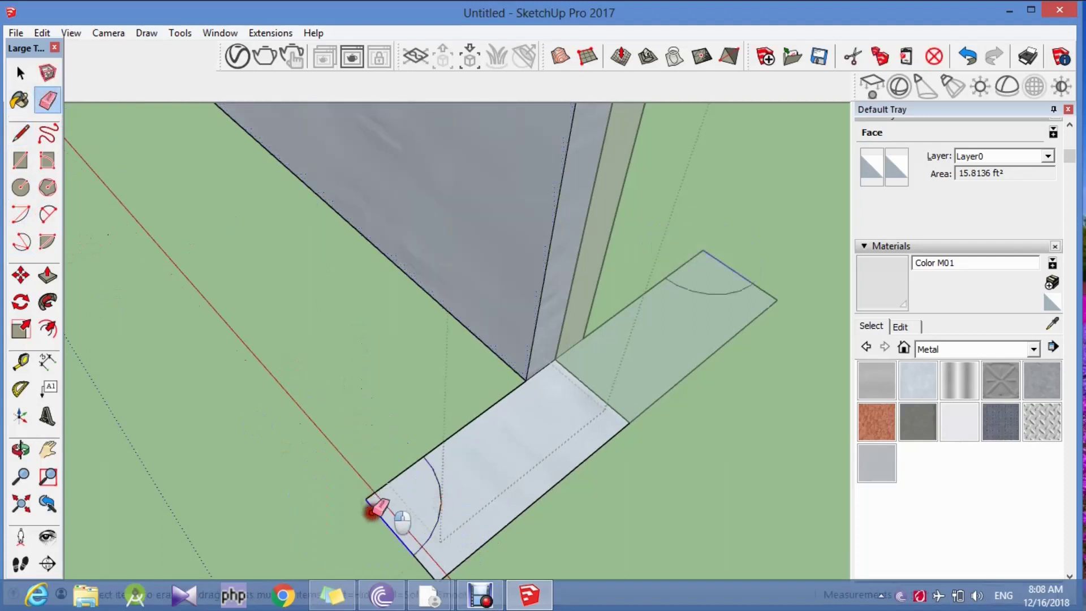
{"action": "left_click_drag", "start_coordinate": [376, 511], "coordinate": [372, 485]}
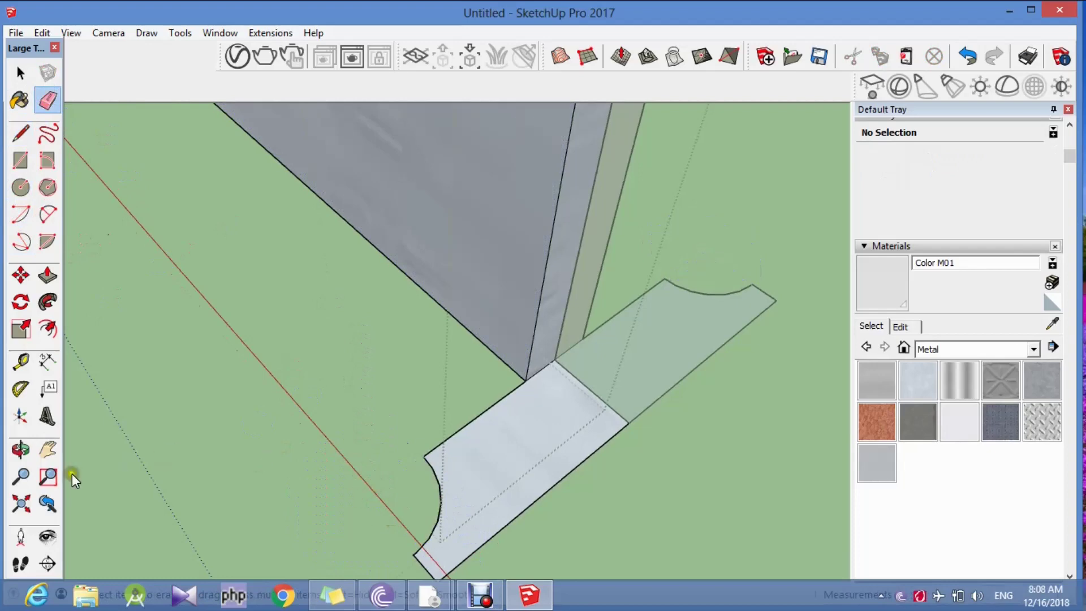
{"action": "left_click", "coordinate": [21, 450]}
{"action": "left_click_drag", "start_coordinate": [272, 464], "coordinate": [412, 453]}
{"action": "left_click_drag", "start_coordinate": [484, 449], "coordinate": [530, 423]}
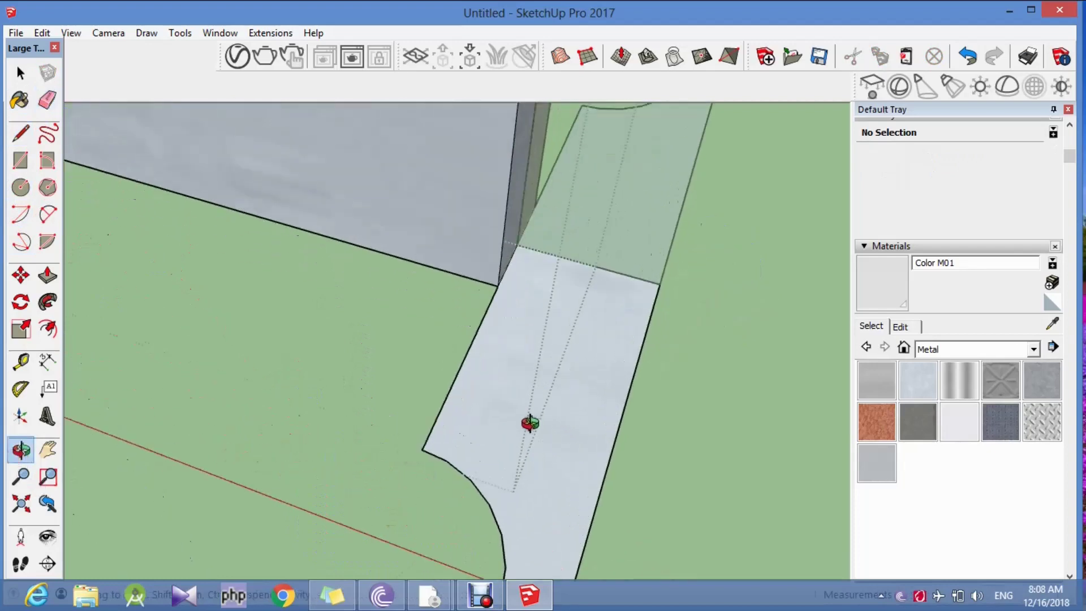
{"action": "scroll", "coordinate": [477, 393], "scroll_direction": "down", "scroll_amount": 5}
{"action": "scroll", "coordinate": [476, 393], "scroll_direction": "down", "scroll_amount": 3}
{"action": "scroll", "coordinate": [477, 393], "scroll_direction": "down", "scroll_amount": 3}
{"action": "scroll", "coordinate": [476, 393], "scroll_direction": "down", "scroll_amount": 3}
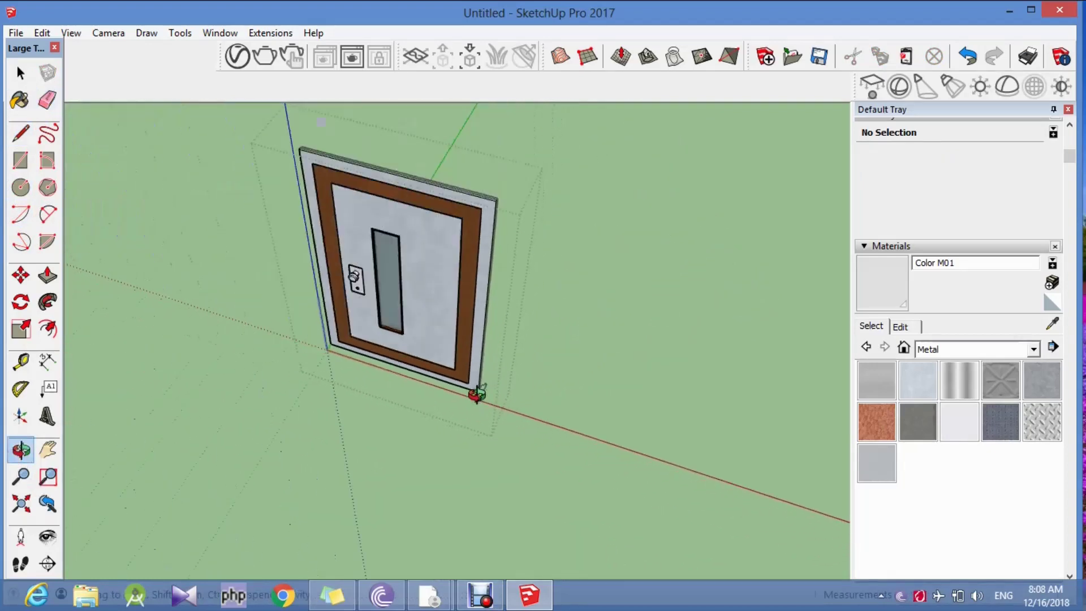
{"action": "scroll", "coordinate": [476, 393], "scroll_direction": "down", "scroll_amount": 1}
{"action": "left_click", "coordinate": [20, 72]}
{"action": "scroll", "coordinate": [521, 307], "scroll_direction": "up", "scroll_amount": 2}
{"action": "scroll", "coordinate": [459, 277], "scroll_direction": "up", "scroll_amount": 3}
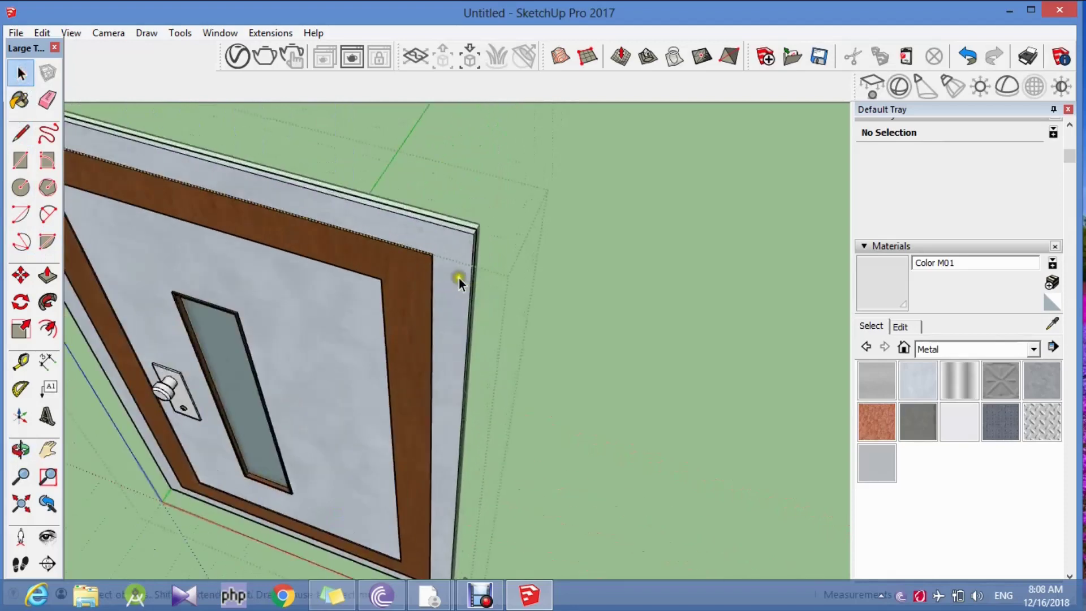
{"action": "left_click", "coordinate": [470, 277]}
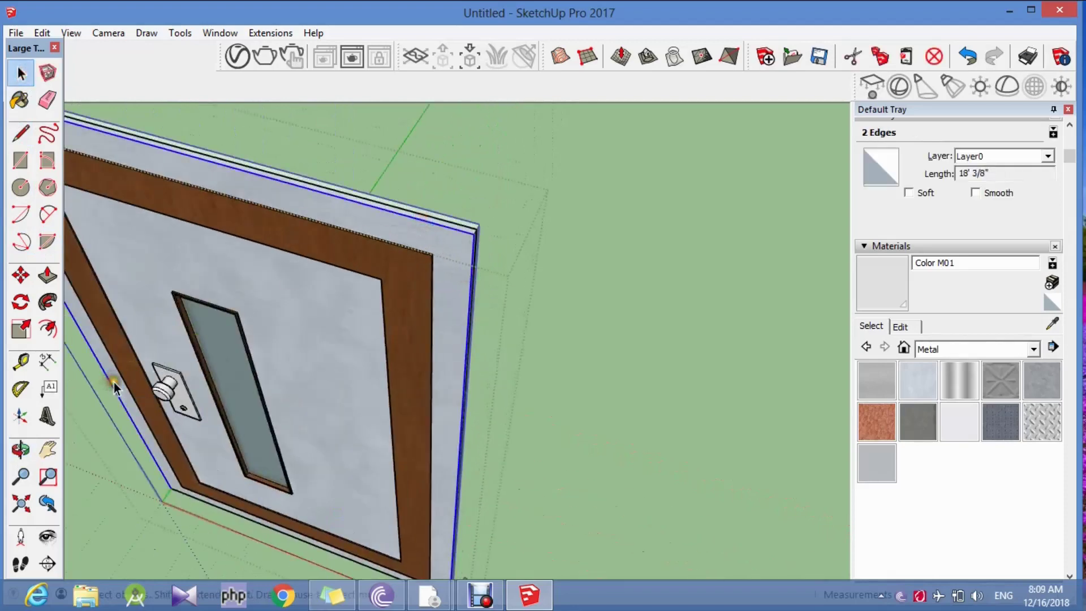
{"action": "left_click", "coordinate": [51, 309]}
{"action": "scroll", "coordinate": [181, 411], "scroll_direction": "down", "scroll_amount": 3}
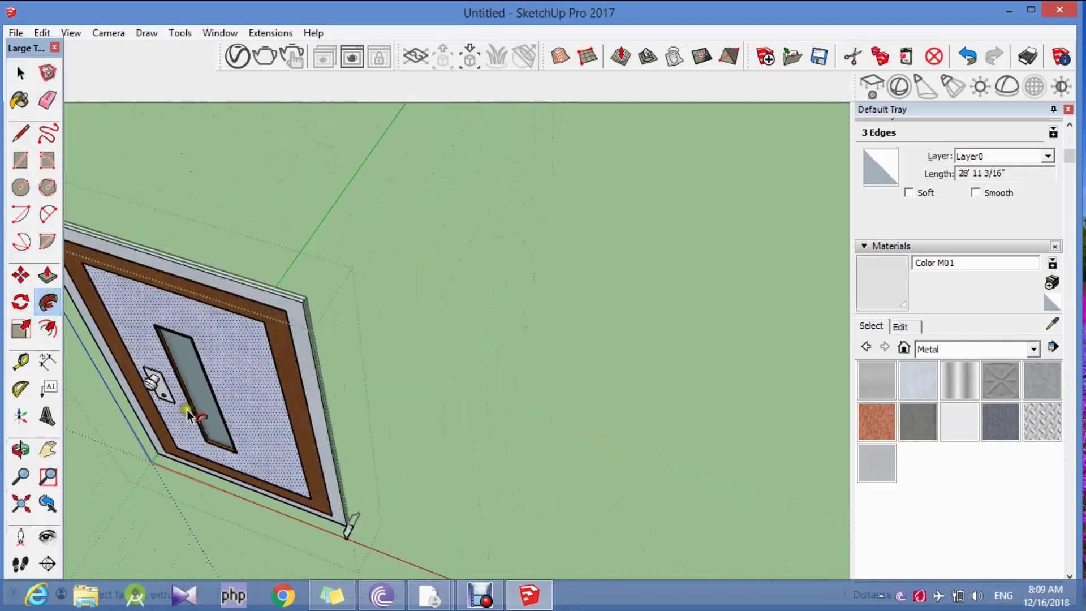
{"action": "scroll", "coordinate": [254, 516], "scroll_direction": "up", "scroll_amount": 3}
{"action": "scroll", "coordinate": [339, 474], "scroll_direction": "up", "scroll_amount": 2}
{"action": "scroll", "coordinate": [345, 488], "scroll_direction": "down", "scroll_amount": 2}
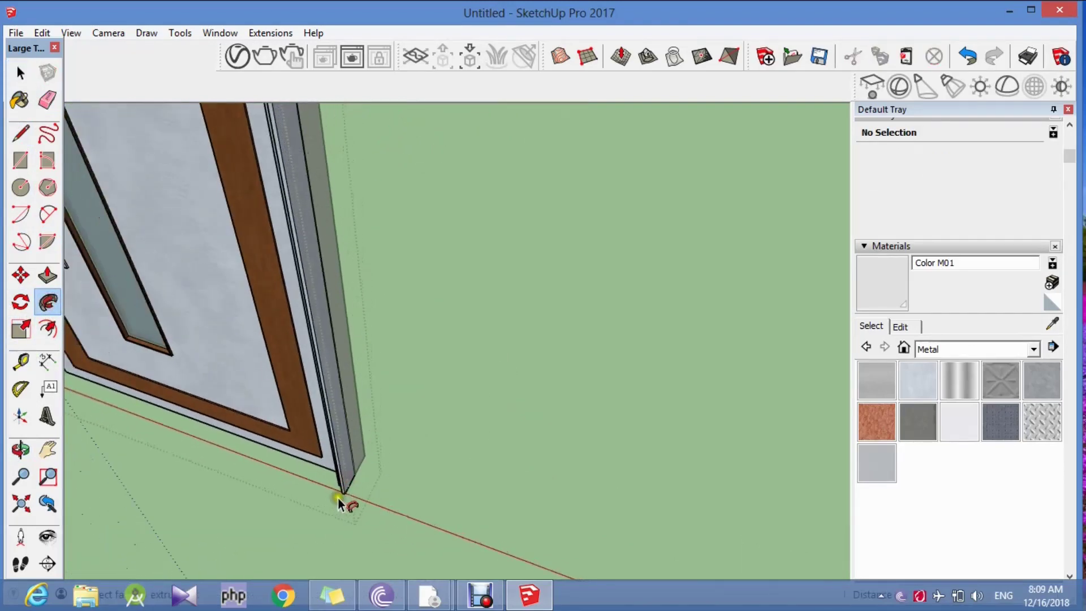
{"action": "scroll", "coordinate": [338, 493], "scroll_direction": "down", "scroll_amount": 2}
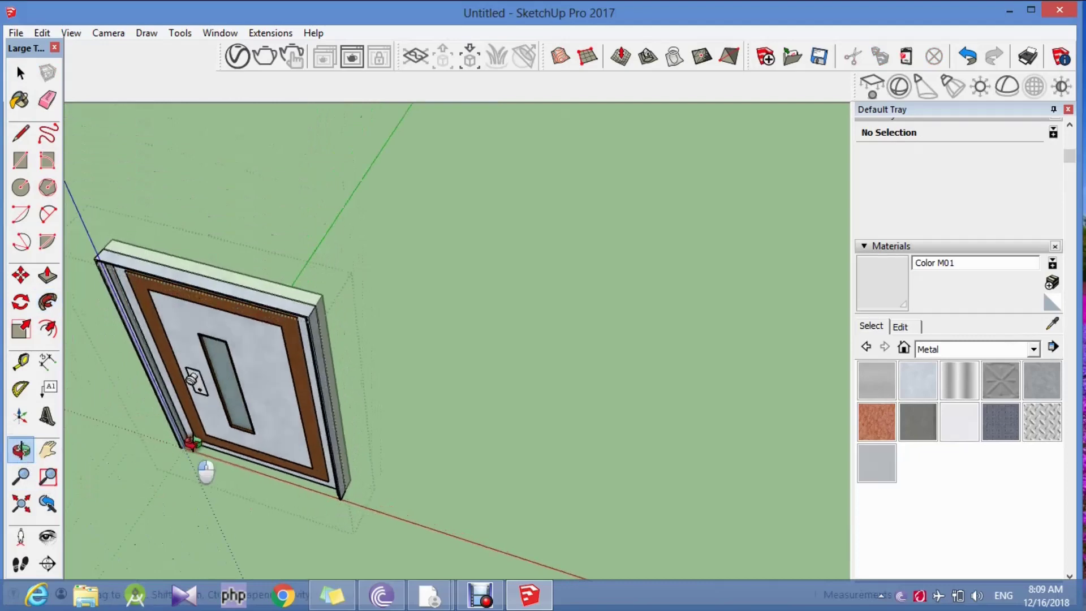
{"action": "mouse_move", "coordinate": [193, 442]}
{"action": "left_mouse_down"}
{"action": "mouse_move", "coordinate": [308, 187]}
{"action": "mouse_move", "coordinate": [92, 356]}
{"action": "mouse_move", "coordinate": [186, 245]}
{"action": "mouse_move", "coordinate": [359, 292]}
{"action": "mouse_move", "coordinate": [104, 293]}
{"action": "mouse_move", "coordinate": [647, 298]}
{"action": "mouse_move", "coordinate": [451, 315]}
{"action": "left_mouse_up"}
{"action": "scroll", "coordinate": [270, 306], "scroll_direction": "up", "scroll_amount": 3}
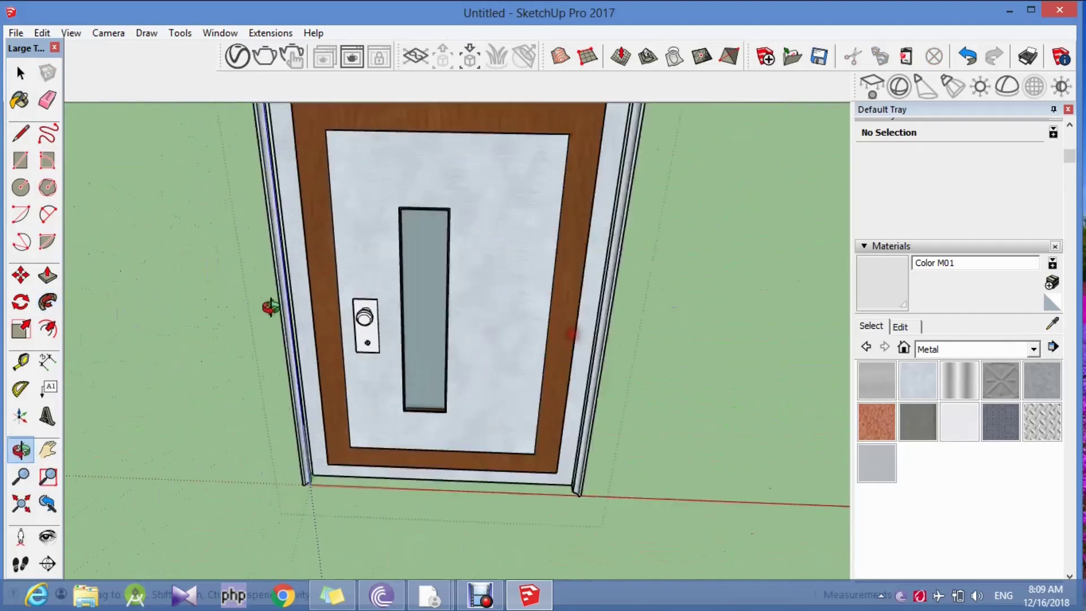
{"action": "scroll", "coordinate": [416, 378], "scroll_direction": "up", "scroll_amount": 3}
{"action": "scroll", "coordinate": [283, 395], "scroll_direction": "up", "scroll_amount": 2}
{"action": "scroll", "coordinate": [205, 383], "scroll_direction": "up", "scroll_amount": 1}
{"action": "scroll", "coordinate": [167, 410], "scroll_direction": "up", "scroll_amount": 2}
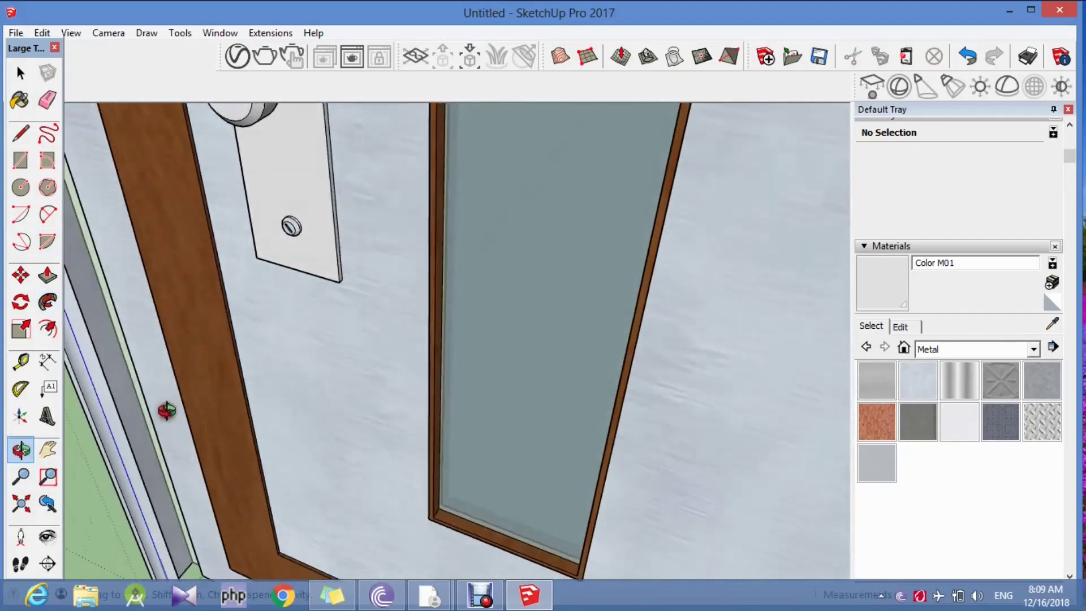
{"action": "scroll", "coordinate": [167, 410], "scroll_direction": "down", "scroll_amount": 3}
{"action": "scroll", "coordinate": [206, 388], "scroll_direction": "down", "scroll_amount": 3}
{"action": "scroll", "coordinate": [273, 390], "scroll_direction": "down", "scroll_amount": 3}
{"action": "scroll", "coordinate": [346, 315], "scroll_direction": "down", "scroll_amount": 2}
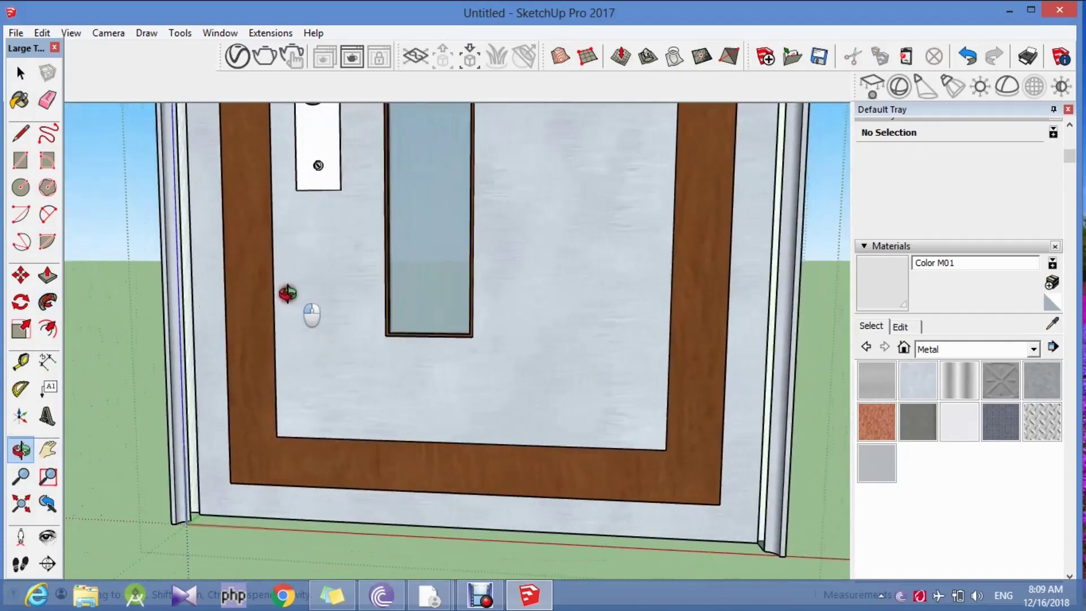
{"action": "scroll", "coordinate": [288, 293], "scroll_direction": "down", "scroll_amount": 2}
{"action": "scroll", "coordinate": [354, 324], "scroll_direction": "down", "scroll_amount": 2}
{"action": "left_click_drag", "start_coordinate": [363, 339], "coordinate": [149, 434]}
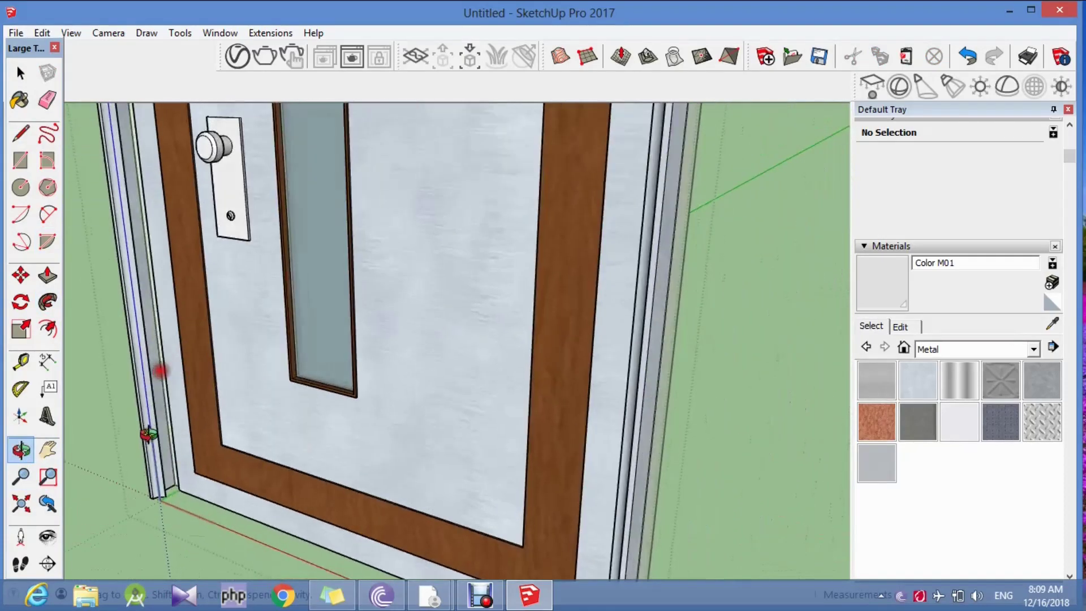
{"action": "scroll", "coordinate": [170, 509], "scroll_direction": "up", "scroll_amount": 3}
{"action": "scroll", "coordinate": [175, 558], "scroll_direction": "up", "scroll_amount": 1}
{"action": "scroll", "coordinate": [181, 538], "scroll_direction": "up", "scroll_amount": 1}
{"action": "scroll", "coordinate": [175, 534], "scroll_direction": "up", "scroll_amount": 3}
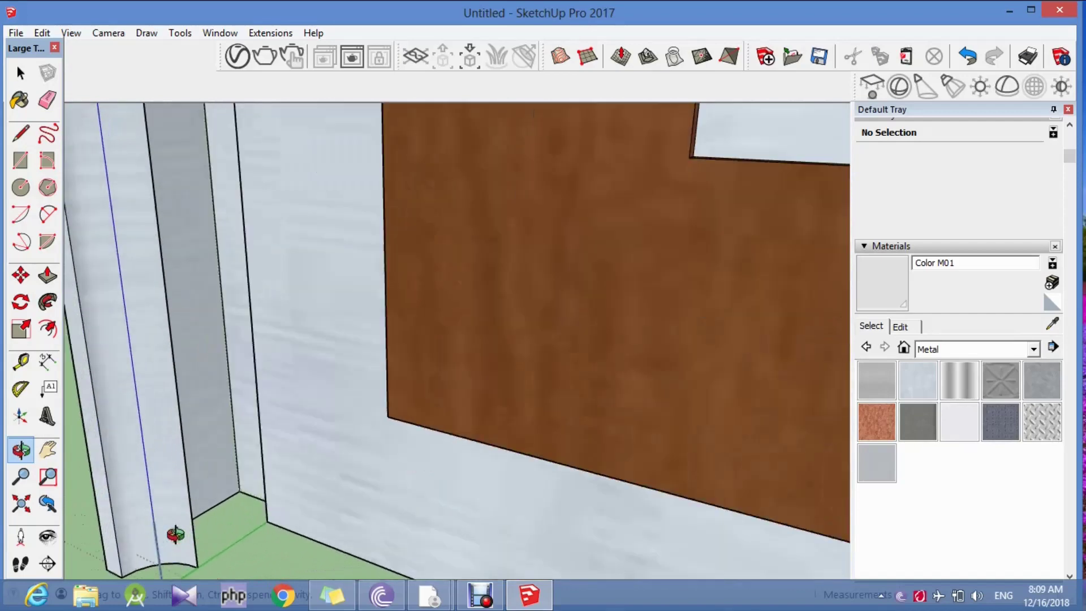
{"action": "scroll", "coordinate": [178, 530], "scroll_direction": "up", "scroll_amount": 2}
Orbit around to the frame's corner and delete the frame's top face.
{"action": "mouse_move", "coordinate": [182, 526]}
{"action": "left_mouse_down"}
{"action": "mouse_move", "coordinate": [364, 498]}
{"action": "mouse_move", "coordinate": [291, 509]}
{"action": "mouse_move", "coordinate": [239, 247]}
{"action": "mouse_move", "coordinate": [189, 158]}
{"action": "mouse_move", "coordinate": [295, 313]}
{"action": "left_mouse_up"}
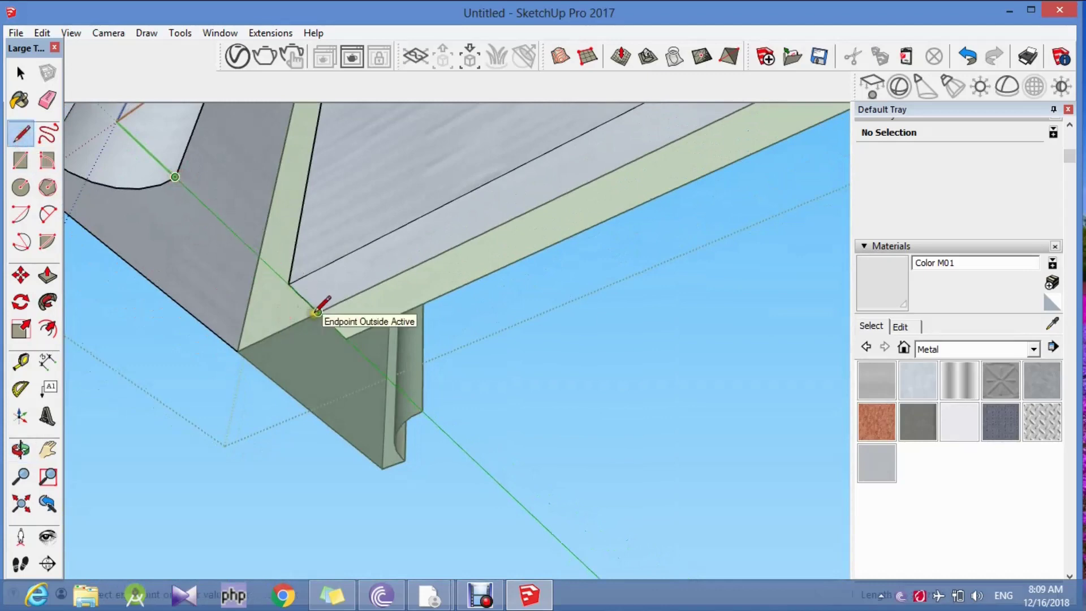
{"action": "scroll", "coordinate": [148, 469], "scroll_direction": "down", "scroll_amount": 2}
{"action": "scroll", "coordinate": [128, 418], "scroll_direction": "down", "scroll_amount": 1}
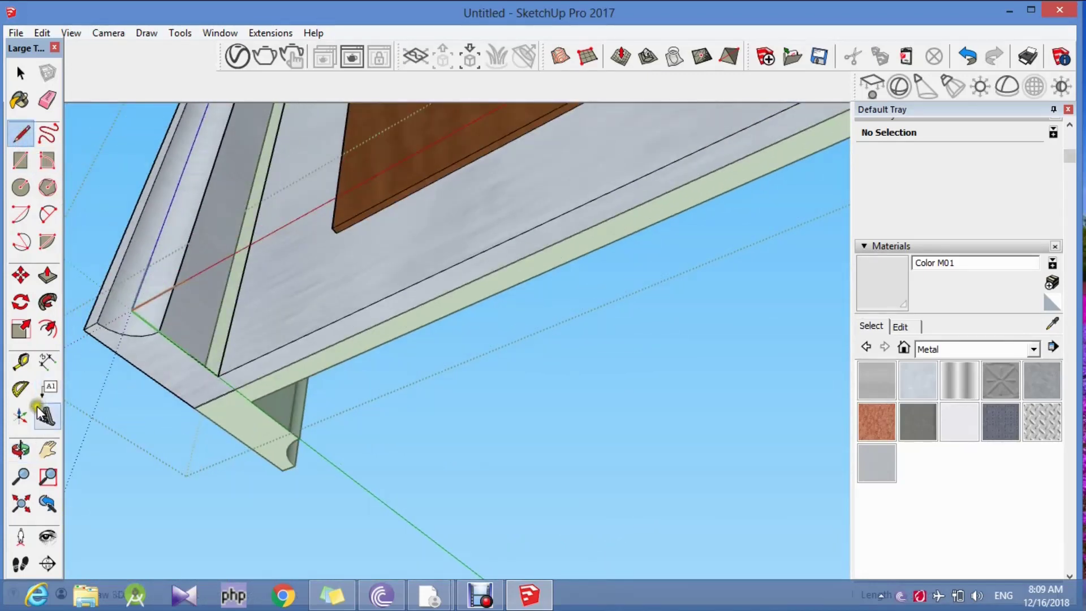
{"action": "left_click", "coordinate": [31, 447]}
{"action": "mouse_move", "coordinate": [170, 430]}
{"action": "left_mouse_down"}
{"action": "mouse_move", "coordinate": [330, 414]}
{"action": "mouse_move", "coordinate": [257, 477]}
{"action": "mouse_move", "coordinate": [290, 376]}
{"action": "left_mouse_up"}
{"action": "scroll", "coordinate": [291, 376], "scroll_direction": "down", "scroll_amount": 3}
{"action": "scroll", "coordinate": [286, 376], "scroll_direction": "down", "scroll_amount": 2}
{"action": "scroll", "coordinate": [286, 223], "scroll_direction": "up", "scroll_amount": 3}
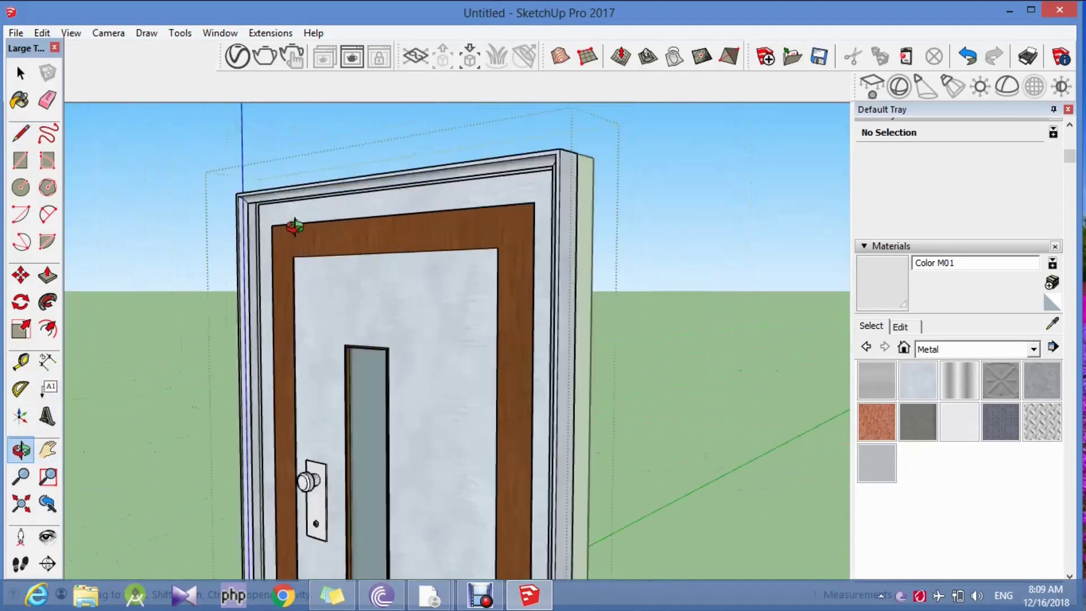
{"action": "scroll", "coordinate": [240, 192], "scroll_direction": "up", "scroll_amount": 2}
{"action": "scroll", "coordinate": [249, 210], "scroll_direction": "up", "scroll_amount": 3}
{"action": "scroll", "coordinate": [339, 260], "scroll_direction": "up", "scroll_amount": 2}
{"action": "scroll", "coordinate": [356, 242], "scroll_direction": "up", "scroll_amount": 2}
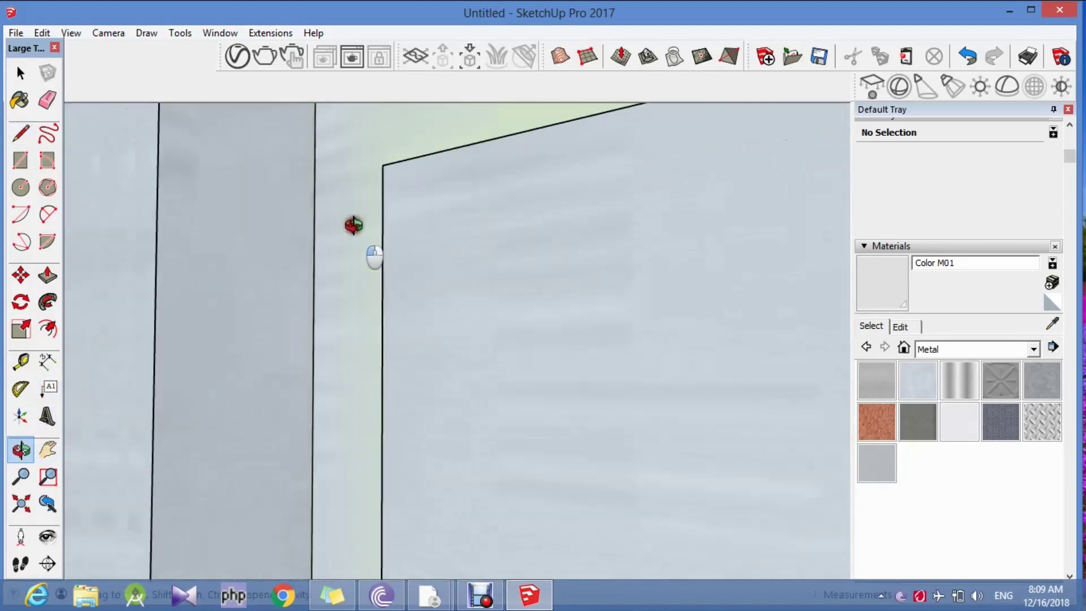
{"action": "scroll", "coordinate": [356, 231], "scroll_direction": "up", "scroll_amount": 2}
{"action": "mouse_move", "coordinate": [355, 231]}
{"action": "left_mouse_down"}
{"action": "mouse_move", "coordinate": [271, 194]}
{"action": "mouse_move", "coordinate": [236, 201]}
{"action": "mouse_move", "coordinate": [399, 230]}
{"action": "mouse_move", "coordinate": [361, 283]}
{"action": "mouse_move", "coordinate": [364, 356]}
{"action": "mouse_move", "coordinate": [296, 274]}
{"action": "mouse_move", "coordinate": [97, 106]}
{"action": "left_mouse_up"}
{"action": "left_click", "coordinate": [371, 294]}
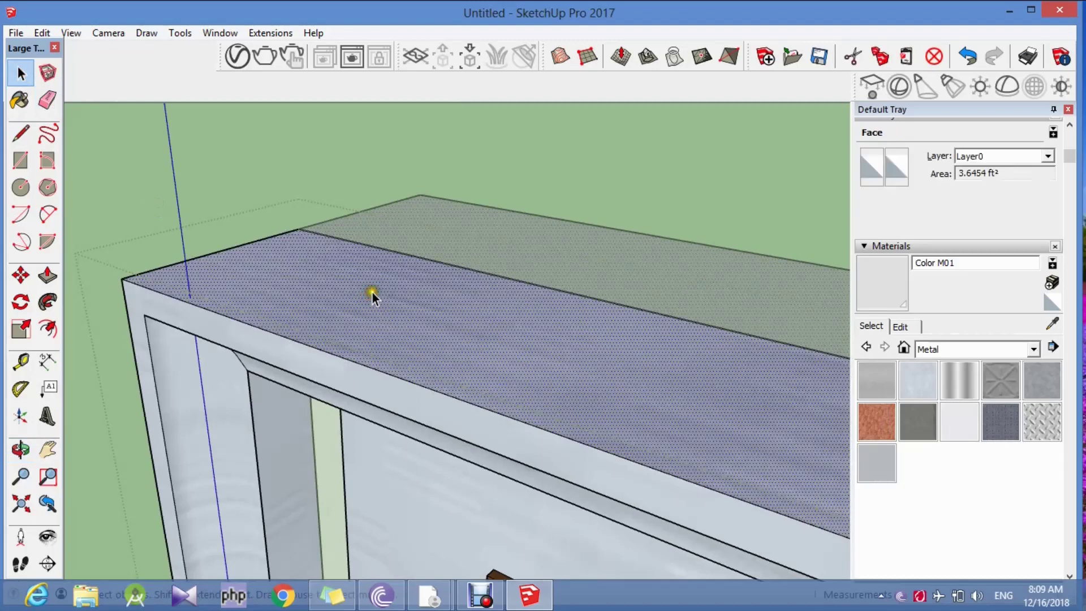
{"action": "key", "text": "Delete"}
Redraw the corner edge so a new face caps the top of the frame profile.
{"action": "mouse_move", "coordinate": [358, 241]}
{"action": "left_mouse_down"}
{"action": "mouse_move", "coordinate": [271, 432]}
{"action": "mouse_move", "coordinate": [303, 376]}
{"action": "mouse_move", "coordinate": [77, 367]}
{"action": "mouse_move", "coordinate": [262, 381]}
{"action": "mouse_move", "coordinate": [346, 368]}
{"action": "mouse_move", "coordinate": [187, 342]}
{"action": "left_mouse_up"}
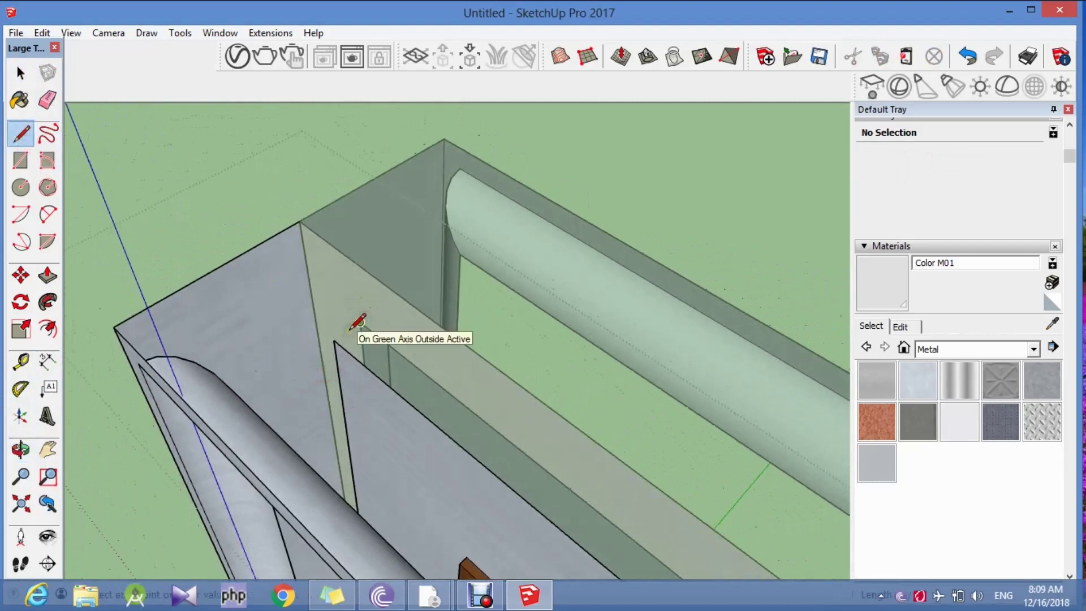
{"action": "scroll", "coordinate": [361, 319], "scroll_direction": "down", "scroll_amount": 3}
{"action": "scroll", "coordinate": [290, 417], "scroll_direction": "up", "scroll_amount": 3}
{"action": "scroll", "coordinate": [291, 395], "scroll_direction": "up", "scroll_amount": 3}
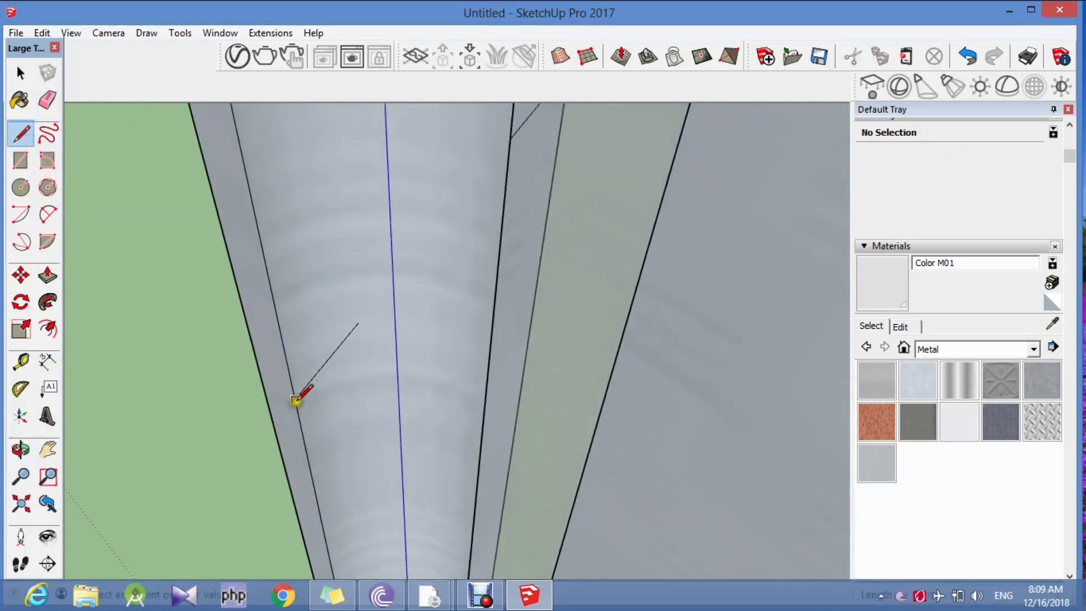
{"action": "scroll", "coordinate": [299, 393], "scroll_direction": "up", "scroll_amount": 2}
{"action": "scroll", "coordinate": [300, 390], "scroll_direction": "up", "scroll_amount": 2}
{"action": "scroll", "coordinate": [351, 327], "scroll_direction": "up", "scroll_amount": 2}
{"action": "scroll", "coordinate": [423, 242], "scroll_direction": "up", "scroll_amount": 1}
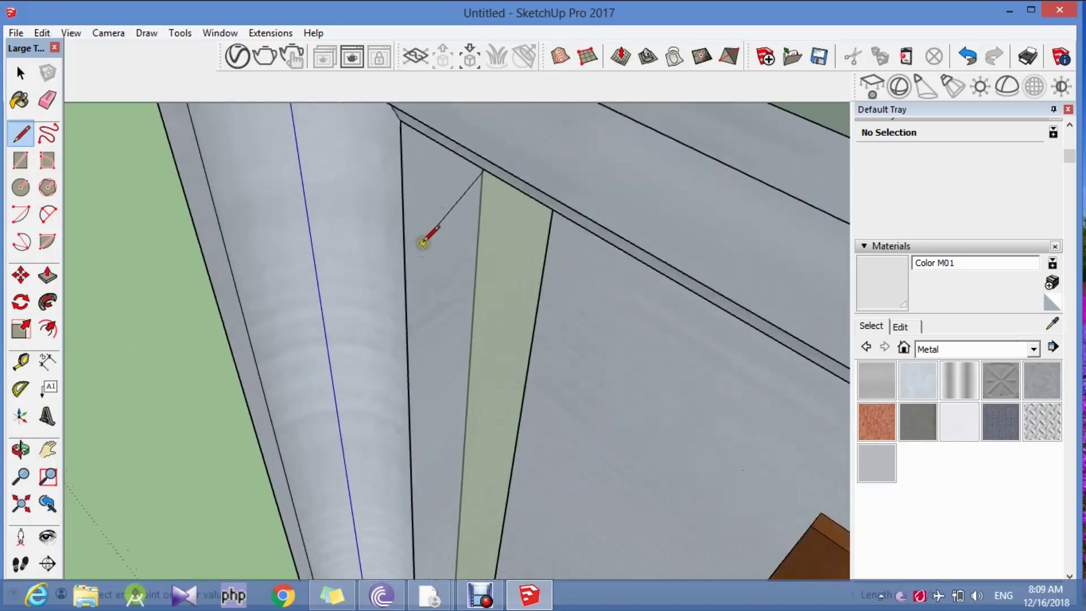
{"action": "scroll", "coordinate": [340, 309], "scroll_direction": "down", "scroll_amount": 3}
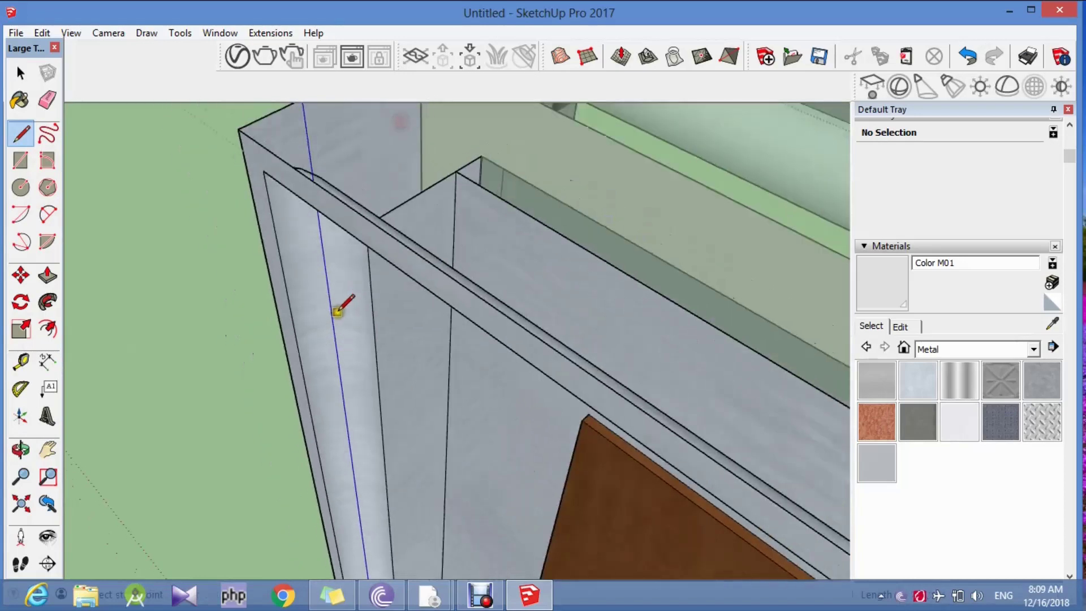
{"action": "scroll", "coordinate": [347, 315], "scroll_direction": "down", "scroll_amount": 3}
{"action": "scroll", "coordinate": [449, 211], "scroll_direction": "up", "scroll_amount": 2}
{"action": "scroll", "coordinate": [453, 266], "scroll_direction": "up", "scroll_amount": 2}
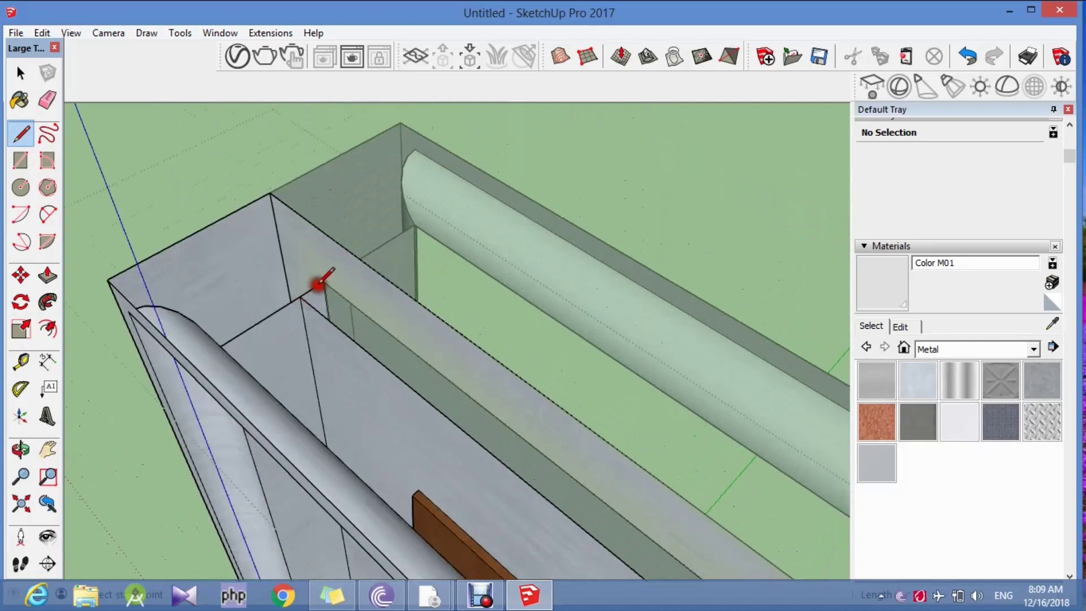
{"action": "scroll", "coordinate": [325, 283], "scroll_direction": "down", "scroll_amount": 2}
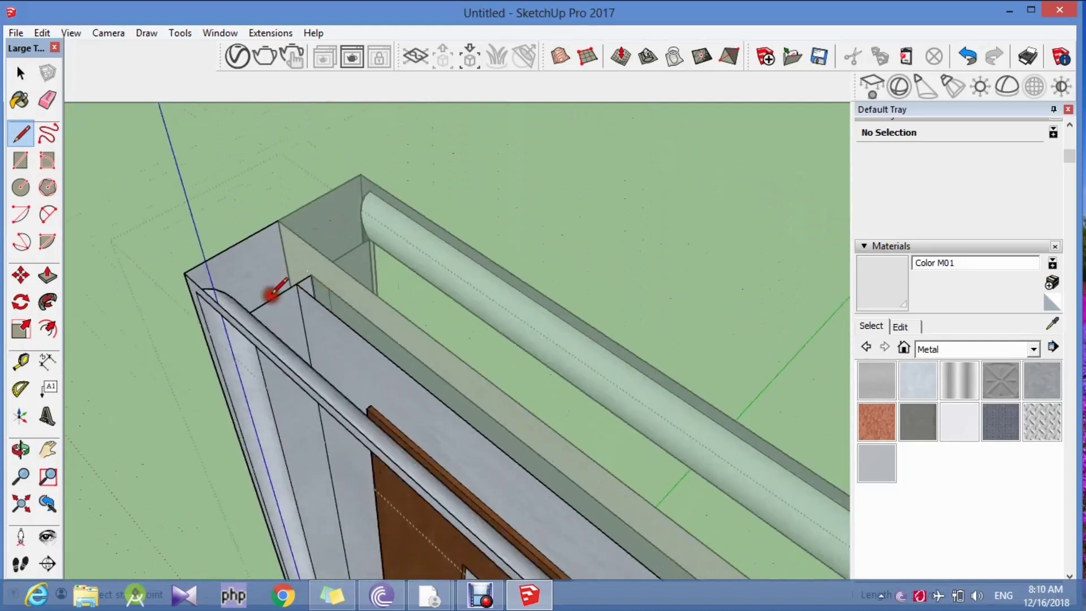
{"action": "scroll", "coordinate": [228, 242], "scroll_direction": "down", "scroll_amount": 2}
{"action": "mouse_move", "coordinate": [228, 242]}
{"action": "middle_mouse_down"}
{"action": "mouse_move", "coordinate": [243, 295]}
{"action": "mouse_move", "coordinate": [417, 484]}
{"action": "middle_mouse_up"}
{"action": "scroll", "coordinate": [432, 249], "scroll_direction": "up", "scroll_amount": 3}
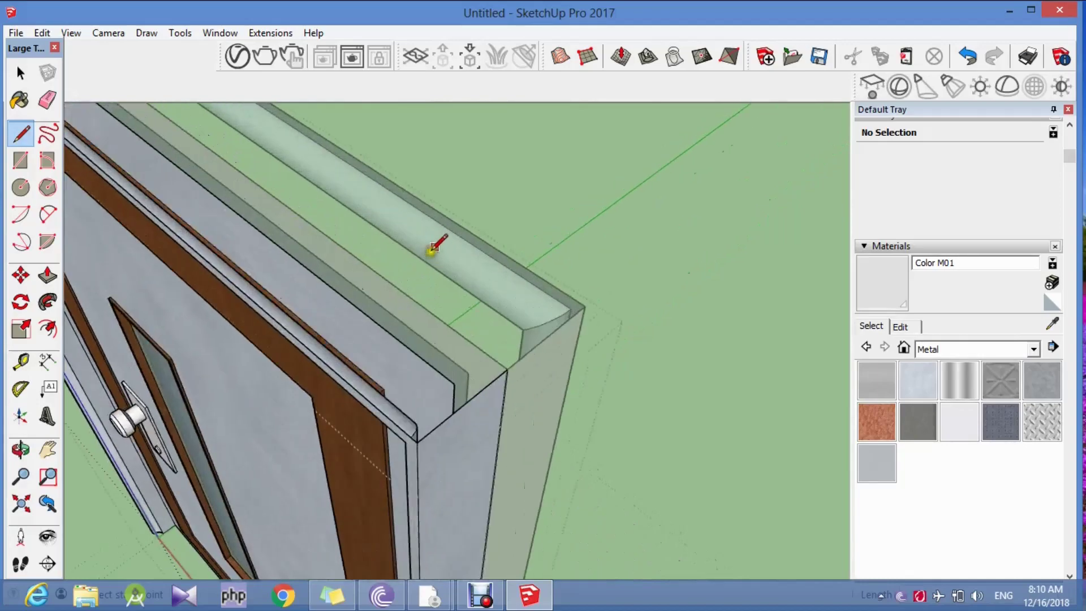
{"action": "left_click", "coordinate": [22, 453]}
{"action": "mouse_move", "coordinate": [395, 424]}
{"action": "left_mouse_down"}
{"action": "mouse_move", "coordinate": [485, 429]}
{"action": "mouse_move", "coordinate": [395, 364]}
{"action": "mouse_move", "coordinate": [219, 358]}
{"action": "mouse_move", "coordinate": [255, 400]}
{"action": "mouse_move", "coordinate": [223, 363]}
{"action": "mouse_move", "coordinate": [260, 385]}
{"action": "left_mouse_up"}
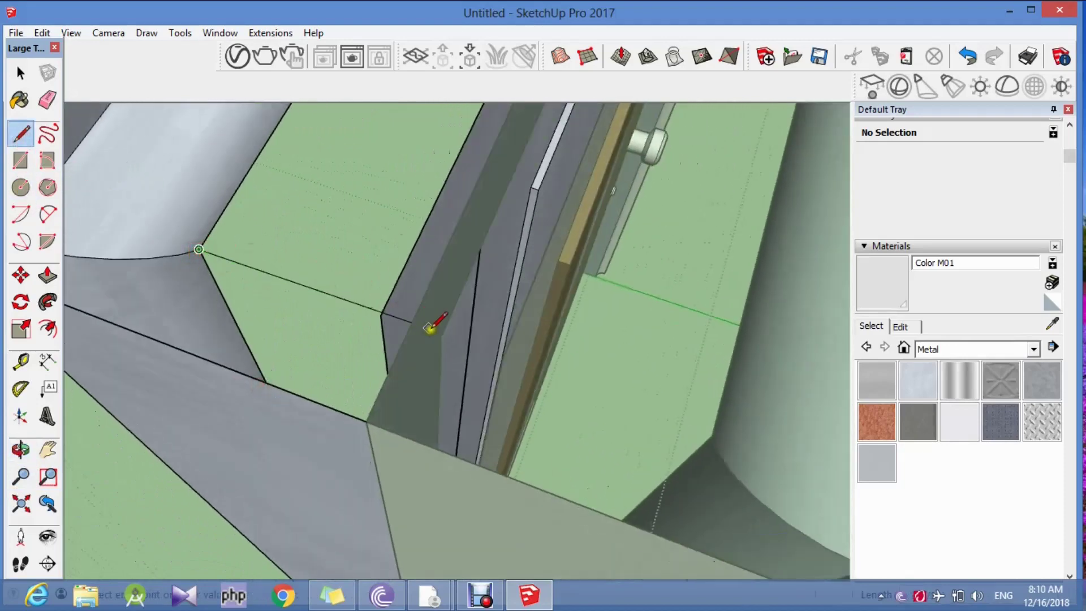
{"action": "scroll", "coordinate": [428, 327], "scroll_direction": "down", "scroll_amount": 2}
{"action": "middle_click_drag", "start_coordinate": [443, 332], "coordinate": [412, 356]}
{"action": "scroll", "coordinate": [349, 321], "scroll_direction": "up", "scroll_amount": 2}
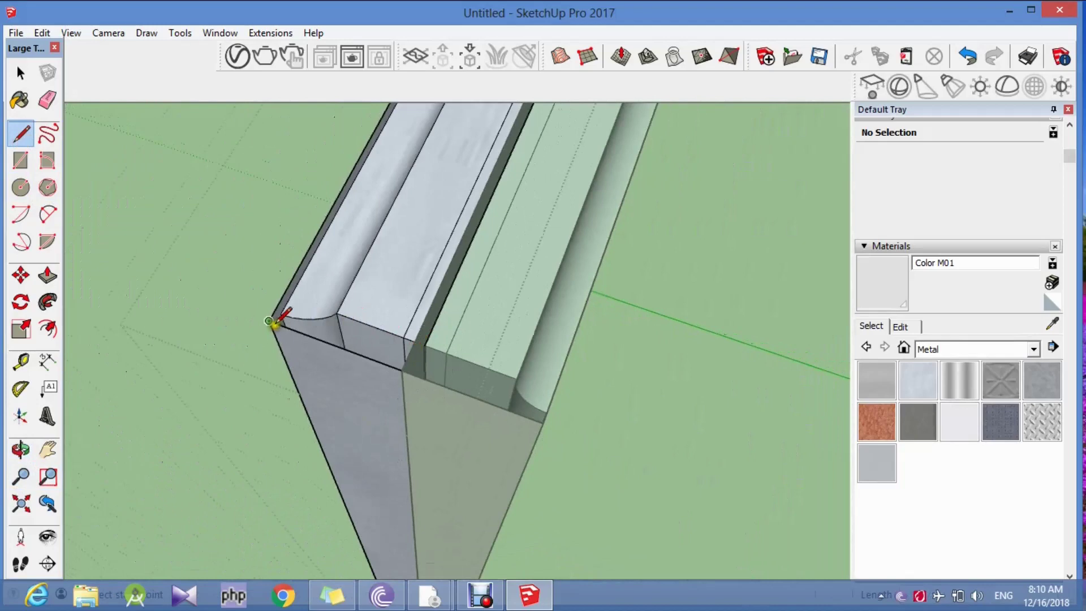
{"action": "left_click", "coordinate": [398, 366]}
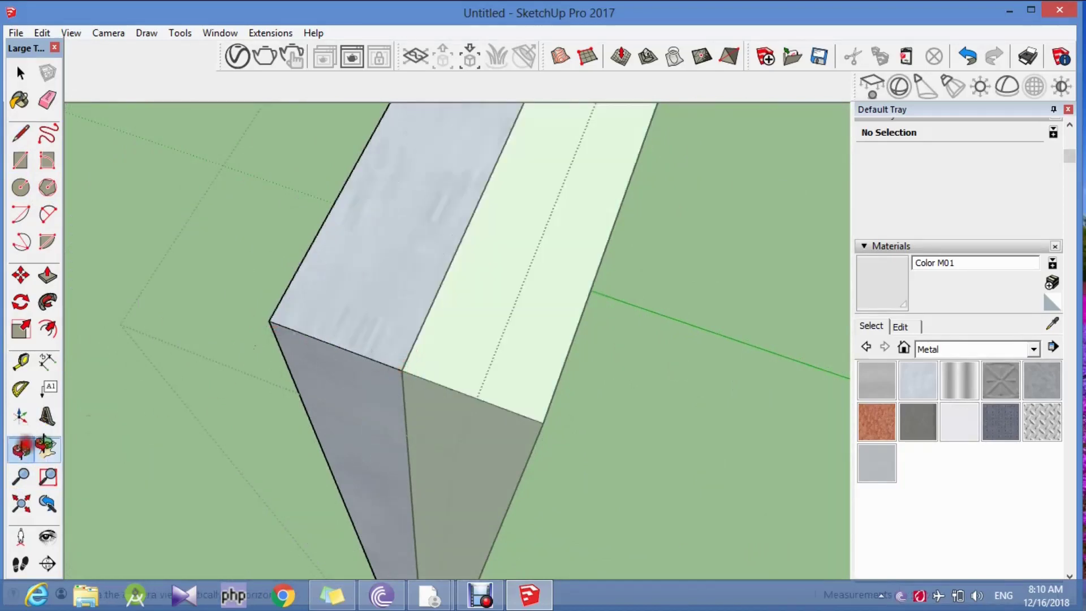
Orbit along the frame's side column and paint its inner strip with Wood Veneer 01.
{"action": "scroll", "coordinate": [492, 222], "scroll_direction": "down", "scroll_amount": 3}
{"action": "mouse_move", "coordinate": [492, 223]}
{"action": "left_mouse_down"}
{"action": "mouse_move", "coordinate": [416, 230]}
{"action": "mouse_move", "coordinate": [273, 332]}
{"action": "left_mouse_up"}
{"action": "scroll", "coordinate": [232, 242], "scroll_direction": "up", "scroll_amount": 3}
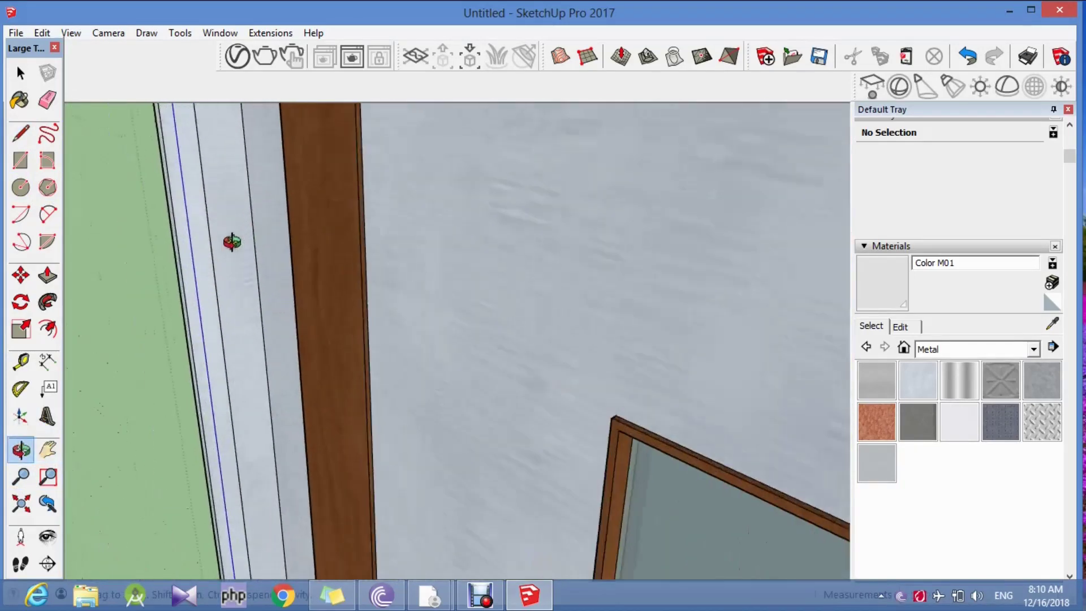
{"action": "mouse_move", "coordinate": [232, 242]}
{"action": "left_mouse_down"}
{"action": "mouse_move", "coordinate": [164, 238]}
{"action": "mouse_move", "coordinate": [336, 236]}
{"action": "mouse_move", "coordinate": [327, 111]}
{"action": "mouse_move", "coordinate": [272, 219]}
{"action": "left_mouse_up"}
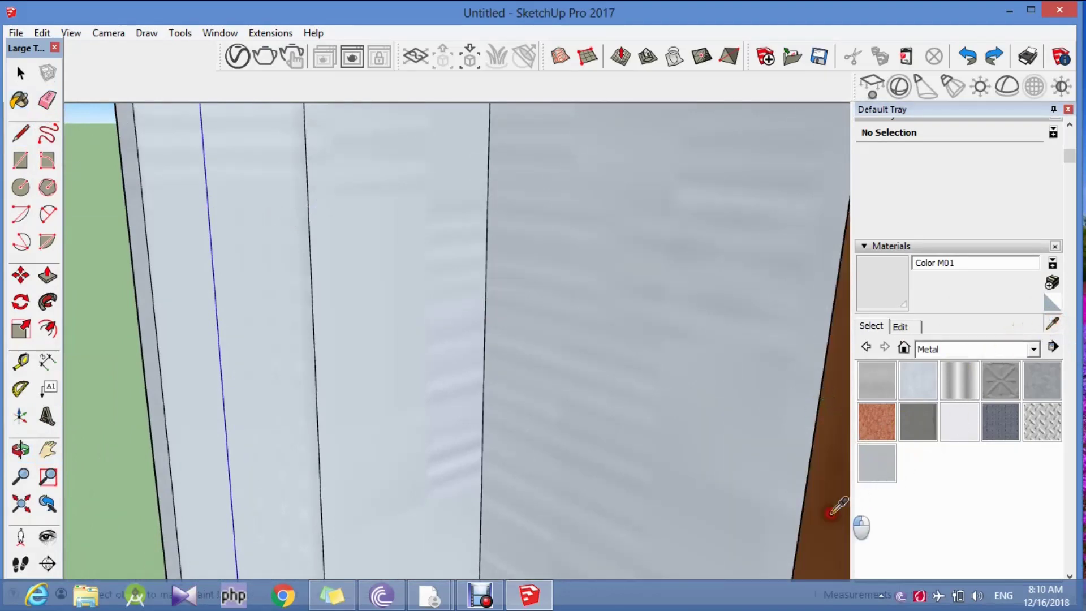
{"action": "left_click", "coordinate": [274, 441]}
{"action": "scroll", "coordinate": [286, 431], "scroll_direction": "down", "scroll_amount": 3}
{"action": "scroll", "coordinate": [287, 424], "scroll_direction": "down", "scroll_amount": 3}
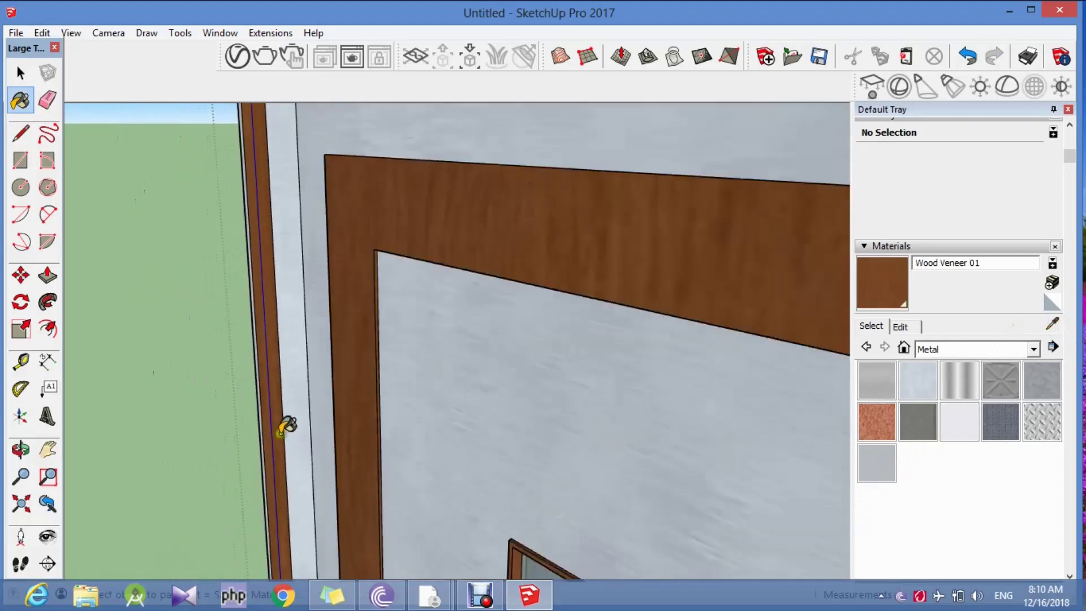
{"action": "scroll", "coordinate": [279, 369], "scroll_direction": "down", "scroll_amount": 3}
{"action": "scroll", "coordinate": [291, 211], "scroll_direction": "up", "scroll_amount": 3}
{"action": "scroll", "coordinate": [288, 219], "scroll_direction": "up", "scroll_amount": 2}
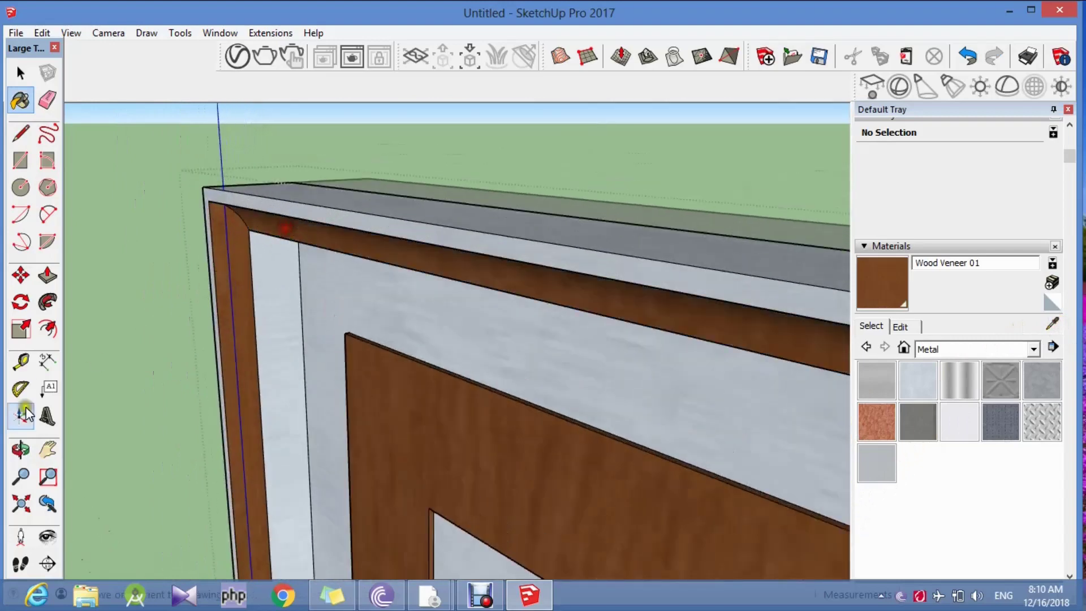
Zoom in and out around the frame to check the Wood Veneer 01 coverage.
{"action": "left_click", "coordinate": [17, 451]}
{"action": "scroll", "coordinate": [351, 392], "scroll_direction": "down", "scroll_amount": 2}
{"action": "scroll", "coordinate": [396, 401], "scroll_direction": "down", "scroll_amount": 3}
{"action": "scroll", "coordinate": [481, 413], "scroll_direction": "down", "scroll_amount": 3}
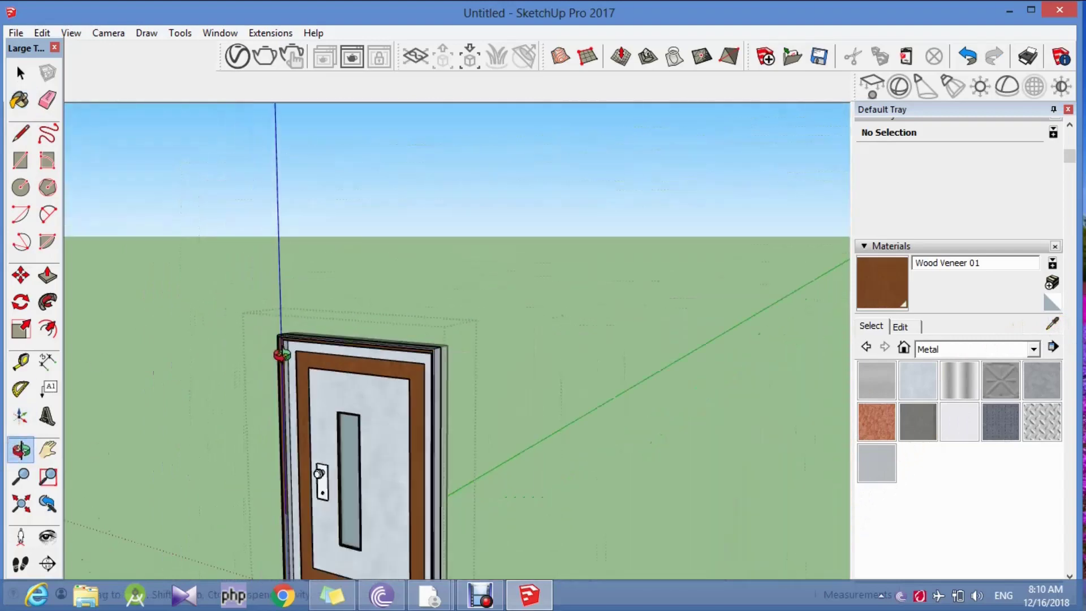
{"action": "scroll", "coordinate": [572, 428], "scroll_direction": "down", "scroll_amount": 2}
{"action": "scroll", "coordinate": [489, 388], "scroll_direction": "up", "scroll_amount": 2}
{"action": "scroll", "coordinate": [451, 315], "scroll_direction": "up", "scroll_amount": 3}
{"action": "scroll", "coordinate": [450, 315], "scroll_direction": "up", "scroll_amount": 2}
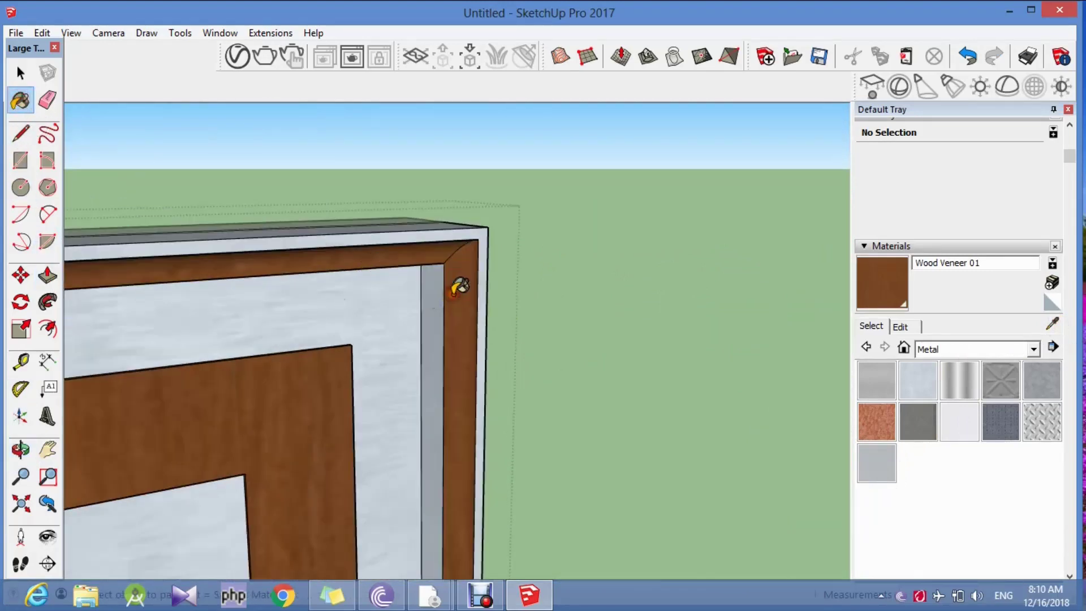
{"action": "scroll", "coordinate": [459, 287], "scroll_direction": "down", "scroll_amount": 3}
{"action": "scroll", "coordinate": [456, 285], "scroll_direction": "down", "scroll_amount": 3}
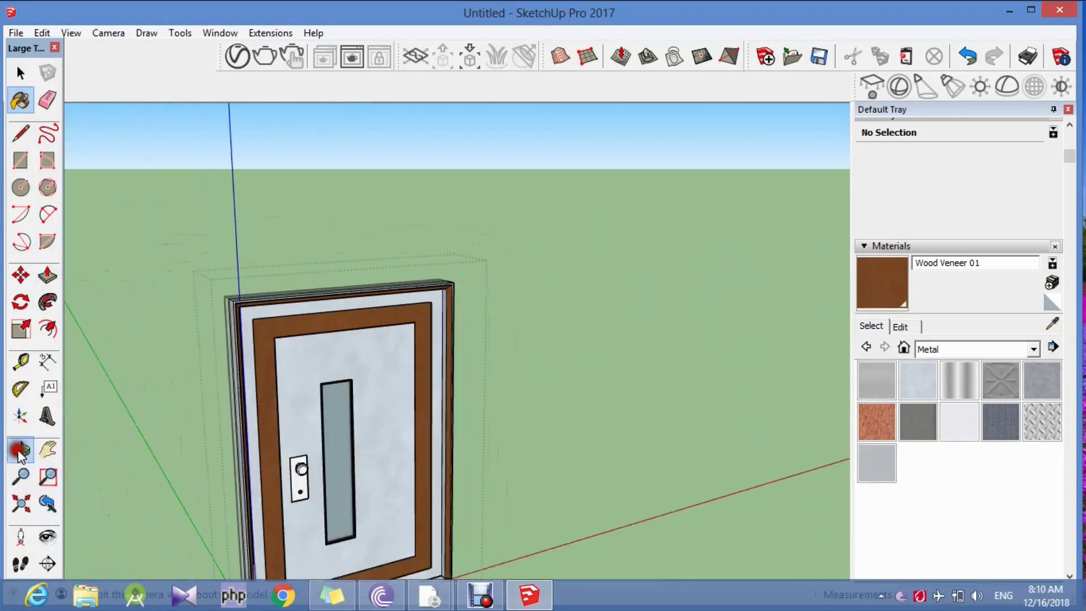
Orbit to face the door front, slightly tilted, to review the veneered jambs and header.
{"action": "left_click_drag", "start_coordinate": [170, 470], "coordinate": [315, 472]}
{"action": "scroll", "coordinate": [359, 552], "scroll_direction": "up", "scroll_amount": 3}
{"action": "scroll", "coordinate": [354, 504], "scroll_direction": "up", "scroll_amount": 2}
{"action": "mouse_move", "coordinate": [354, 504]}
{"action": "left_mouse_down"}
{"action": "mouse_move", "coordinate": [373, 467]}
{"action": "mouse_move", "coordinate": [244, 429]}
{"action": "mouse_move", "coordinate": [271, 429]}
{"action": "left_mouse_up"}
{"action": "scroll", "coordinate": [194, 456], "scroll_direction": "up", "scroll_amount": 3}
{"action": "scroll", "coordinate": [211, 503], "scroll_direction": "up", "scroll_amount": 2}
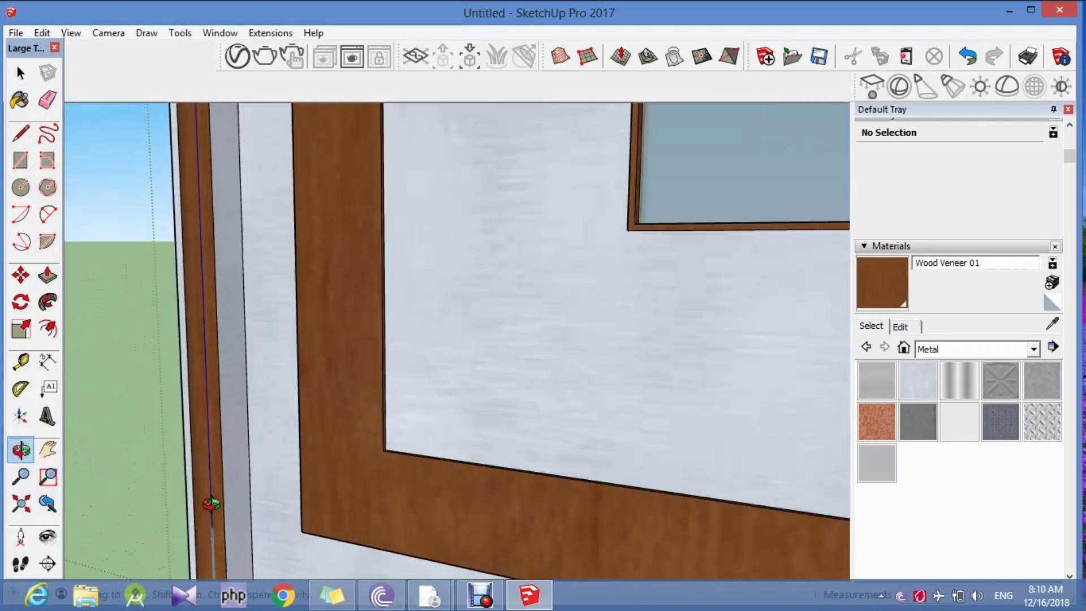